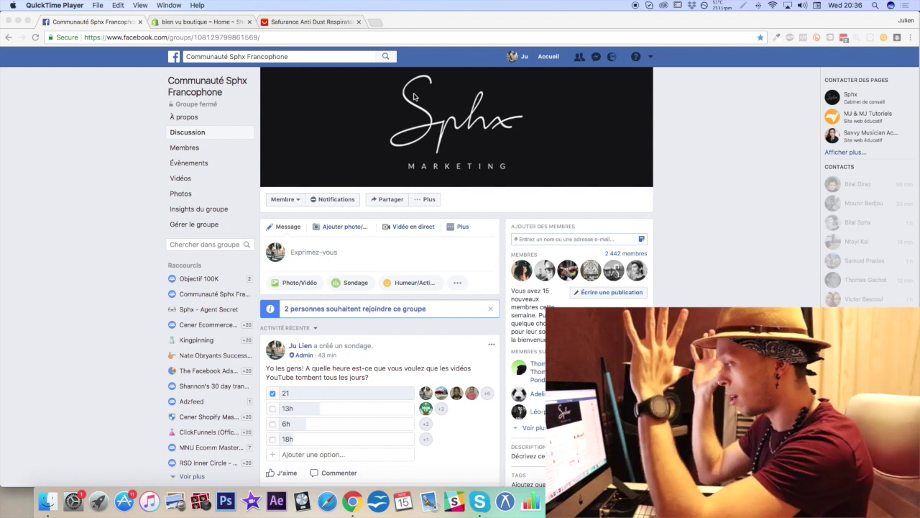
Open the Sphx Facebook group's insights and review the top contributors in the members section
left_click(201, 210)
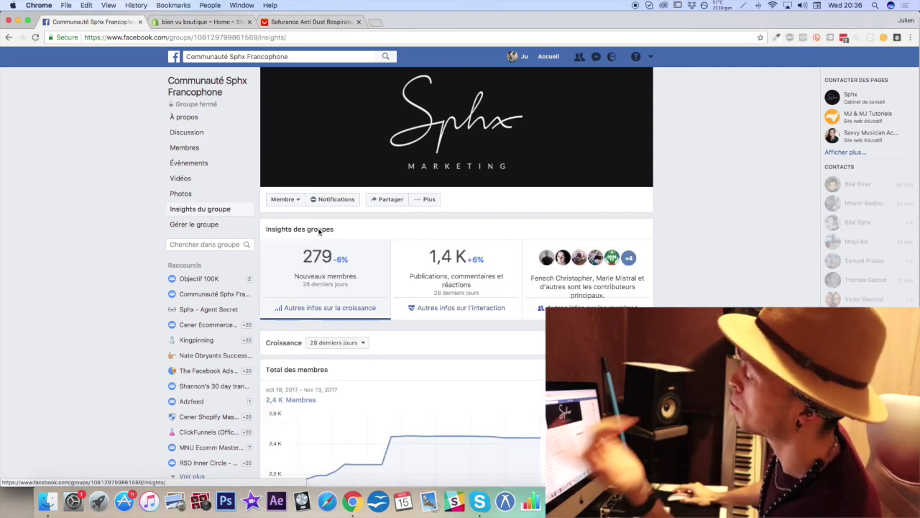
left_click(591, 274)
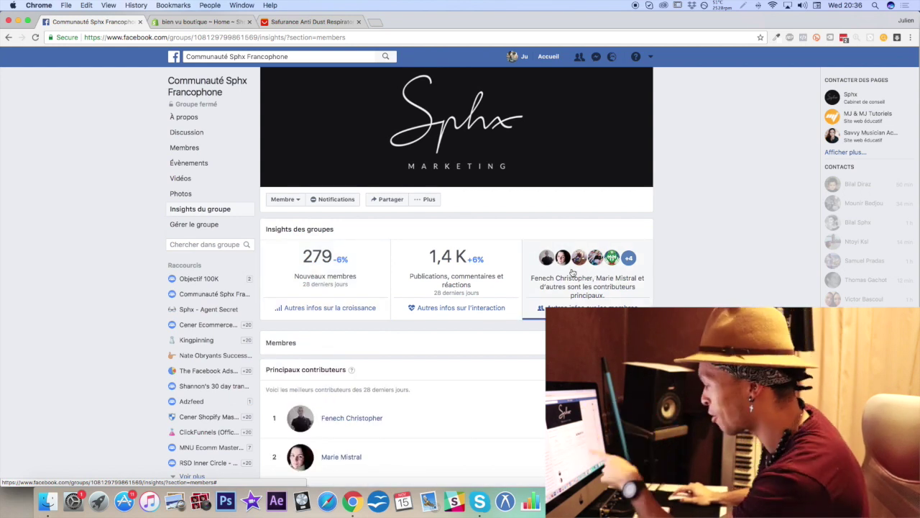
left_click_drag(270, 369, 347, 370)
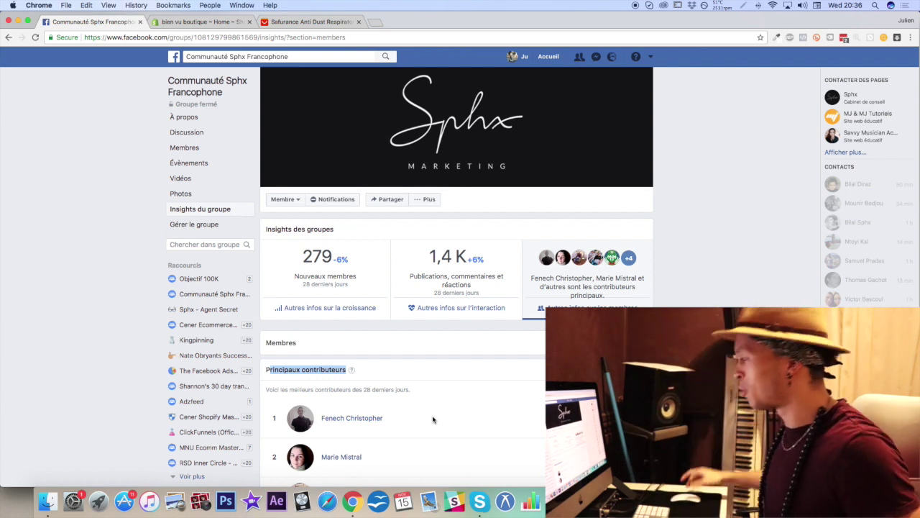
left_click(227, 85)
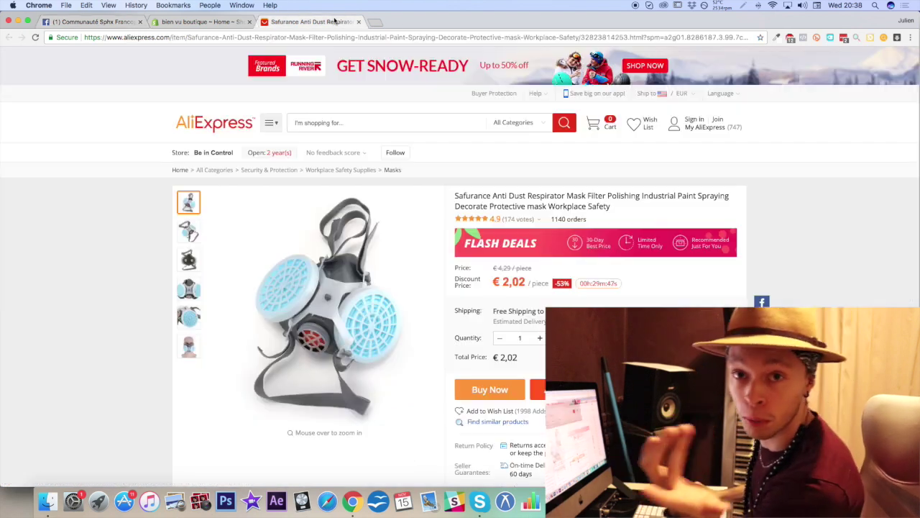
Switch to the AliExpress product page for the Safurance anti dust respirator mask and look at its title
left_click(334, 21)
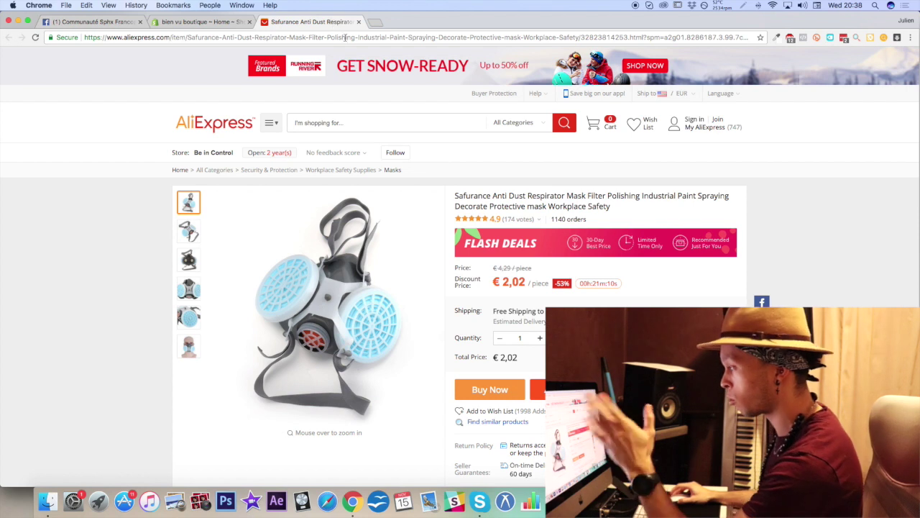
left_click_drag(473, 196, 507, 197)
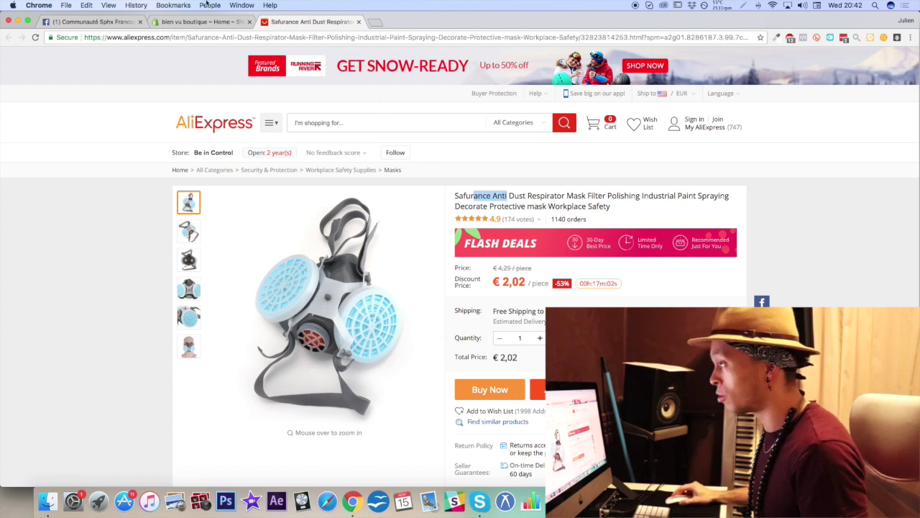
Switch to the Shopify admin and open the Shopify App Store from the store's apps page
left_click(198, 22)
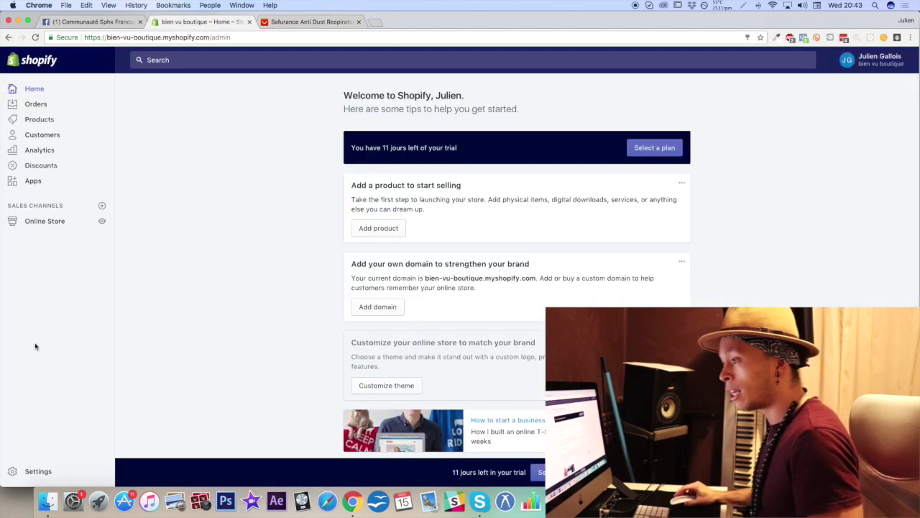
left_click(43, 188)
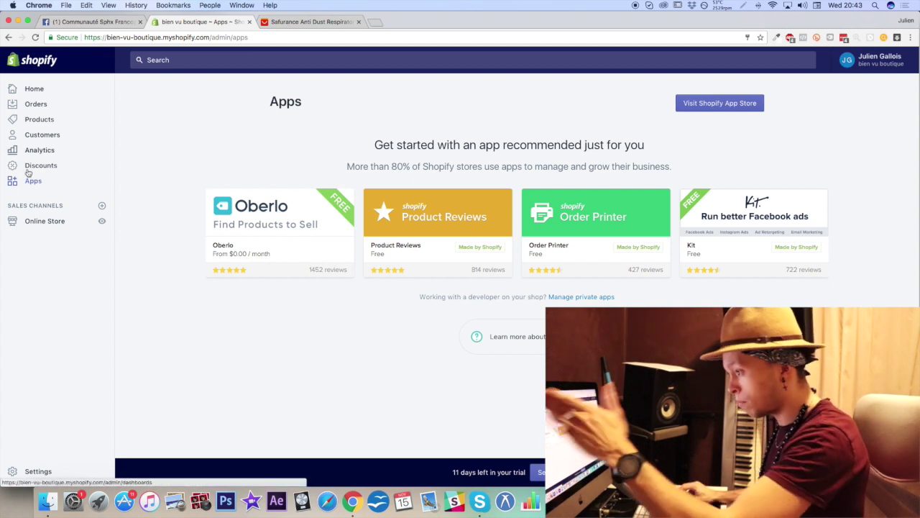
left_click(713, 102)
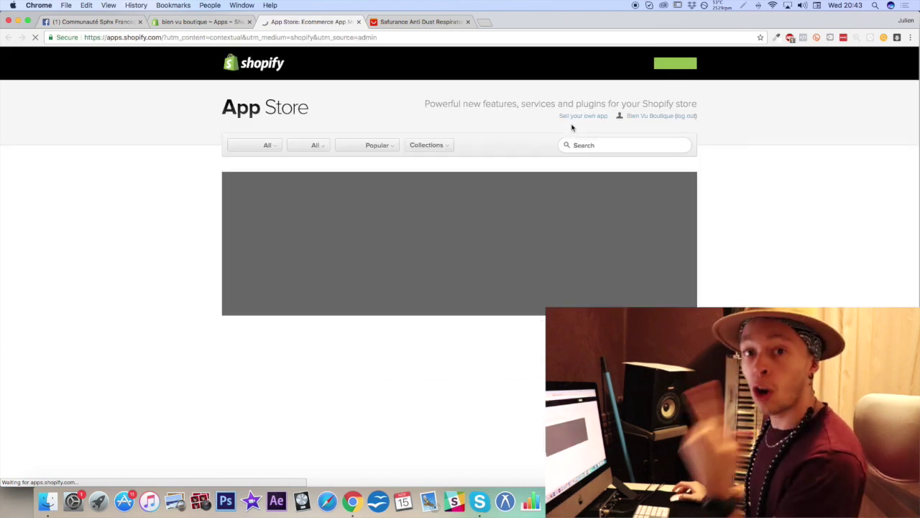
Find the Oberlo app in the App Store and get it for the shop
left_click(596, 140)
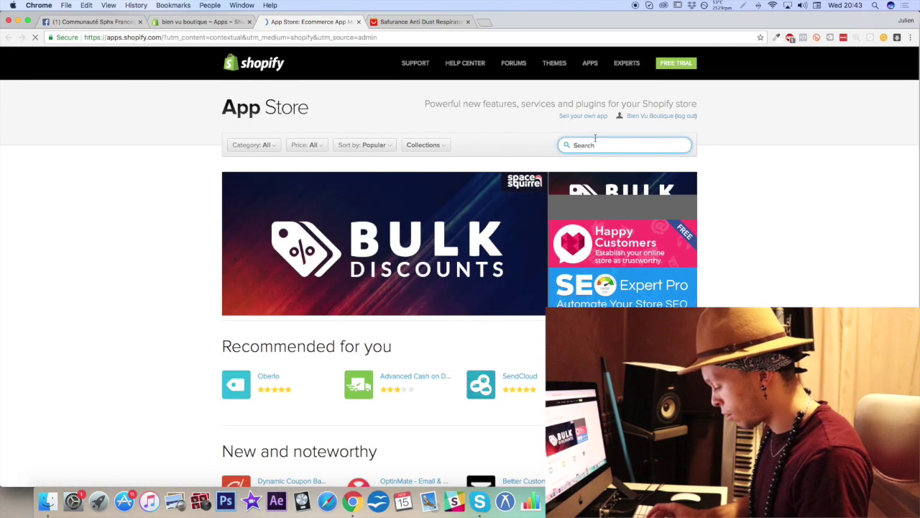
left_click(605, 145)
type("oeber")
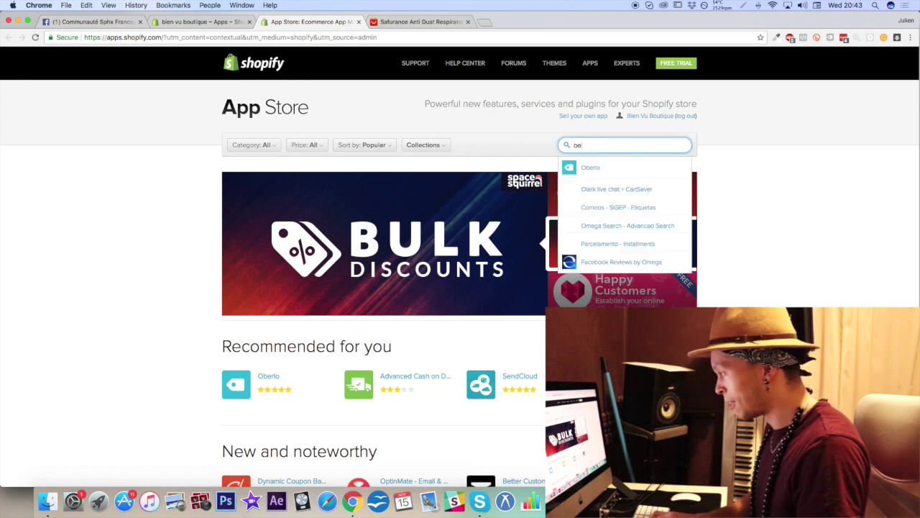
key("BackSpace")
key("BackSpace")
key("BackSpace")
key("BackSpace")
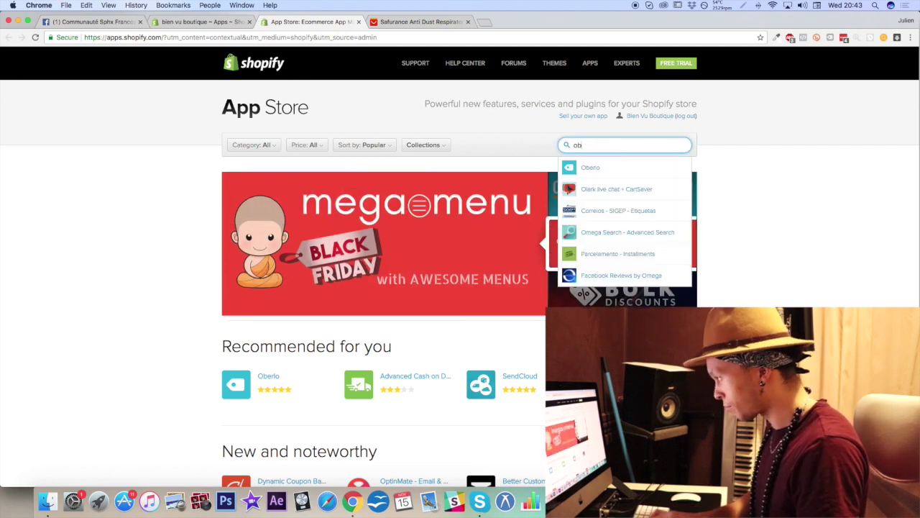
key("BackSpace")
left_click(592, 170)
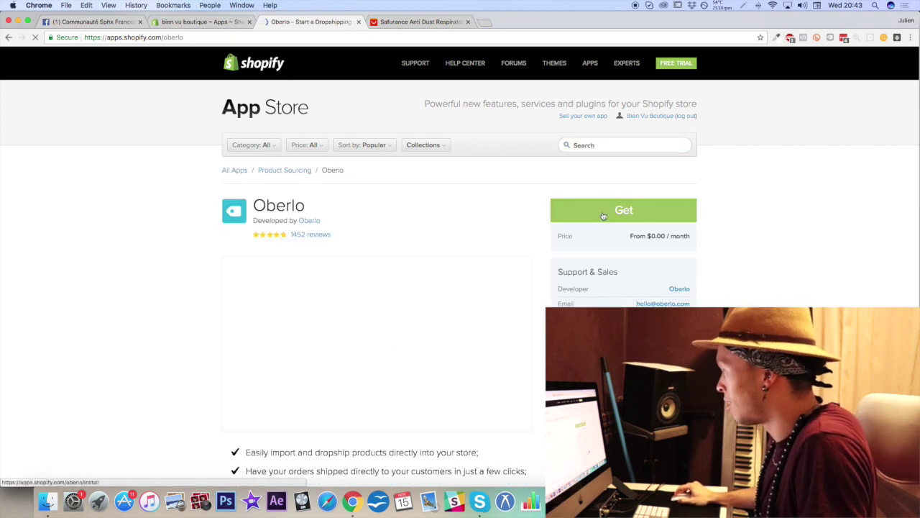
left_click(608, 214)
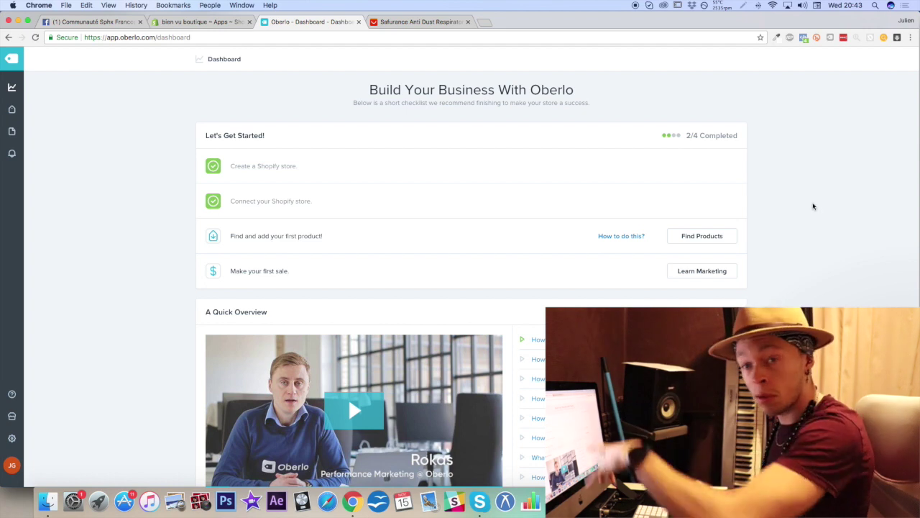
Search the web for "chrome extension" in a new browser tab and open the Chrome Web Store extensions page
left_click(489, 22)
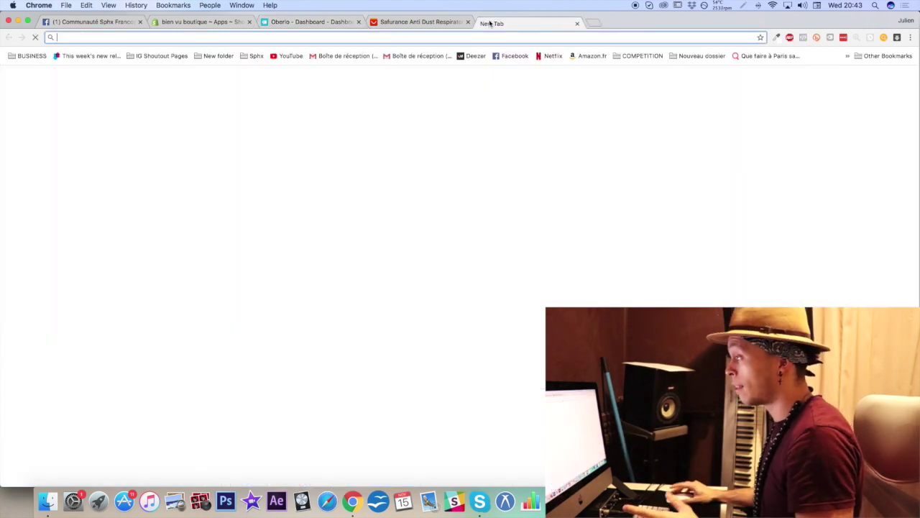
type("chrome e")
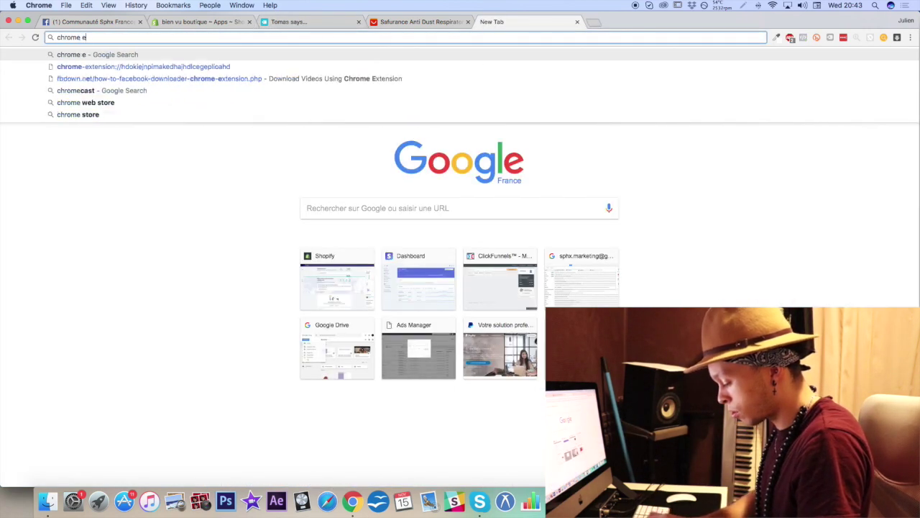
type("xtensions")
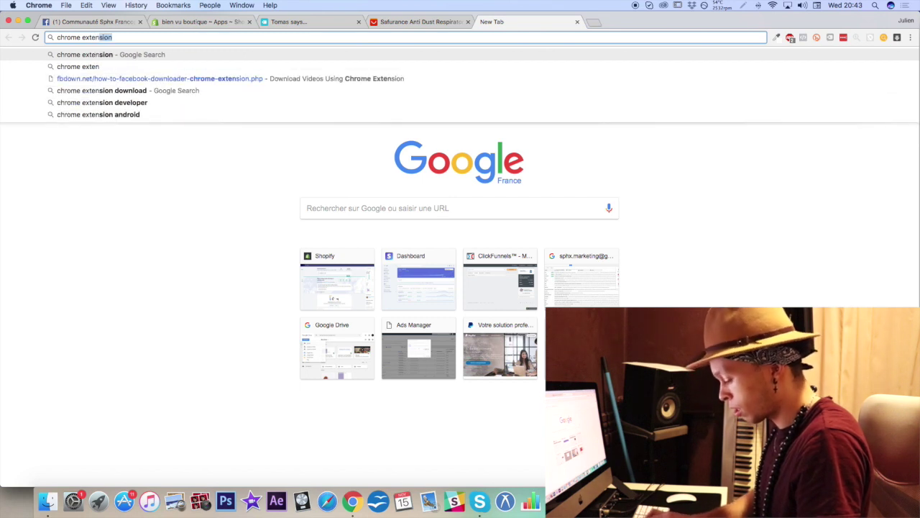
key("Return")
left_click(142, 138)
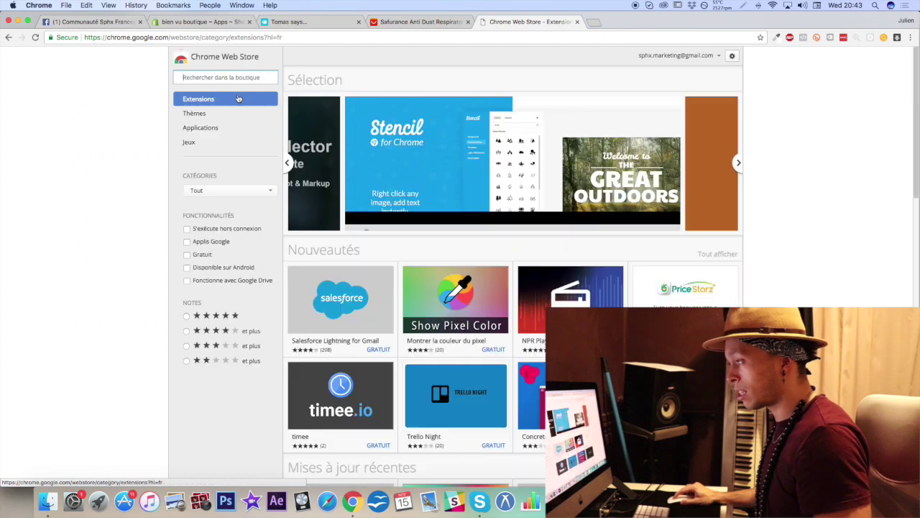
Search the Chrome Web Store for "oberlo"
left_click(233, 81)
type("oberlo")
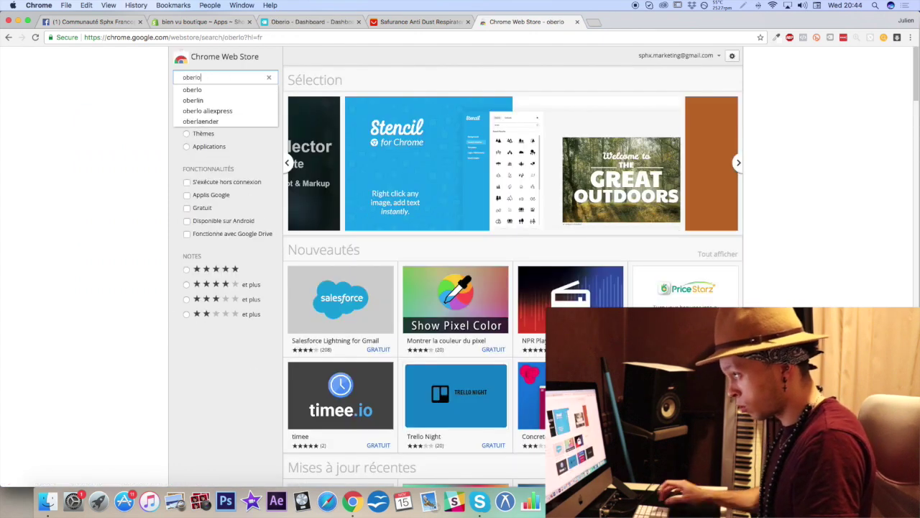
key("Return")
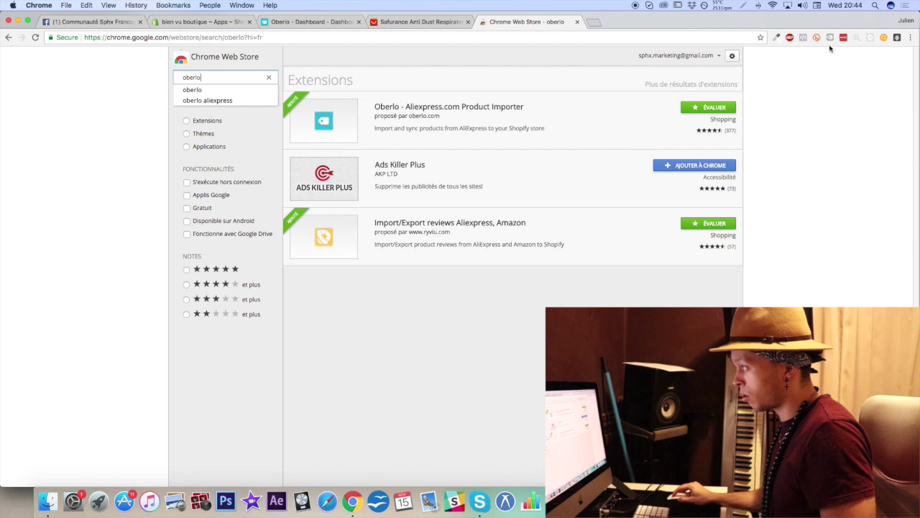
Add the respirator mask from its AliExpress page to the import list with the Oberlo browser extension
left_click(402, 23)
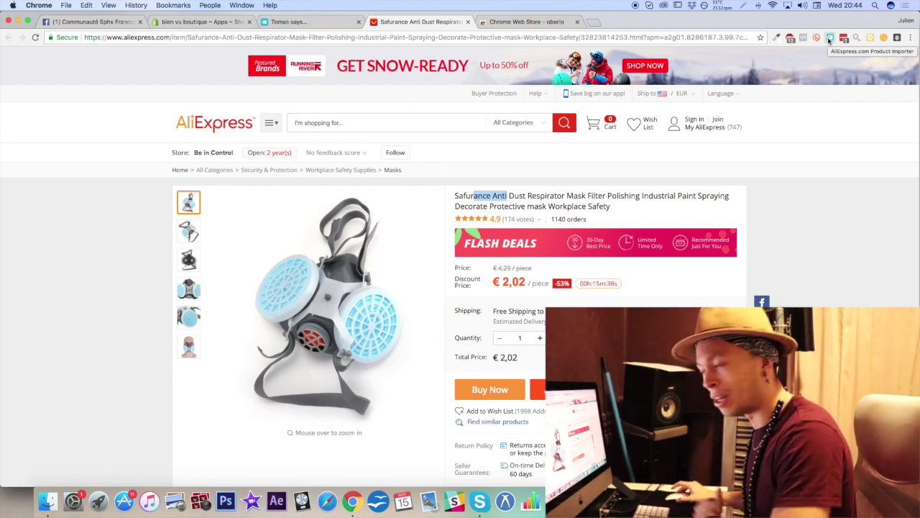
left_click(284, 22)
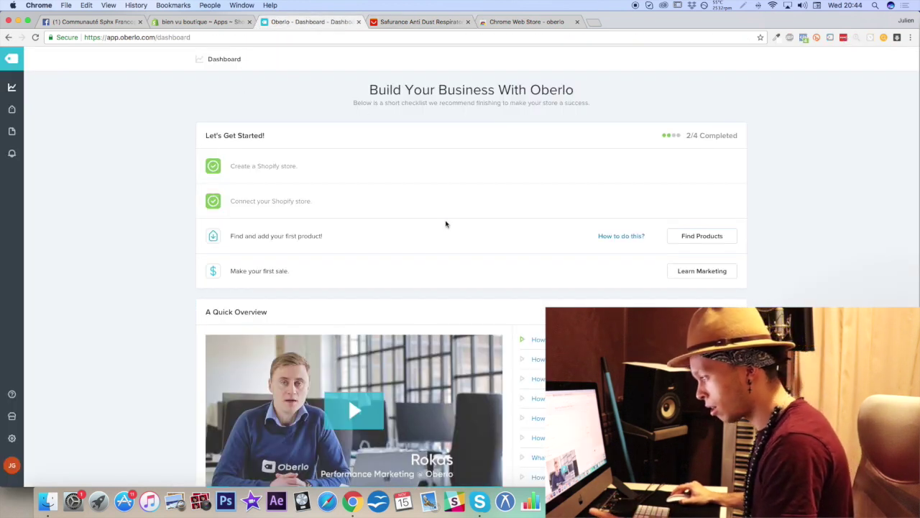
left_click(421, 22)
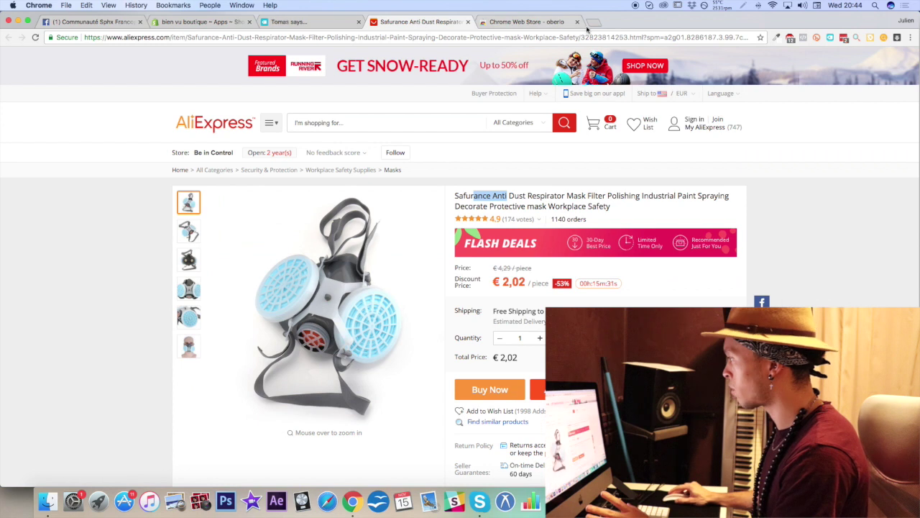
left_click(832, 40)
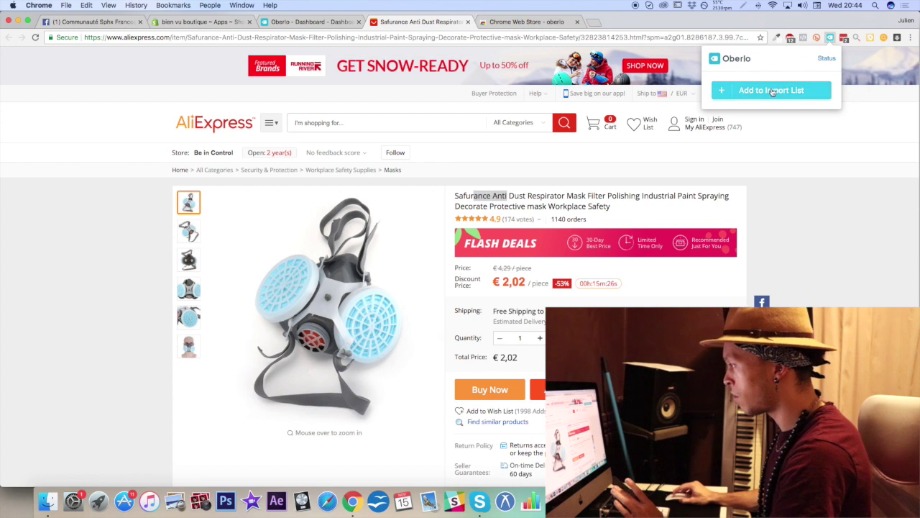
left_click(827, 88)
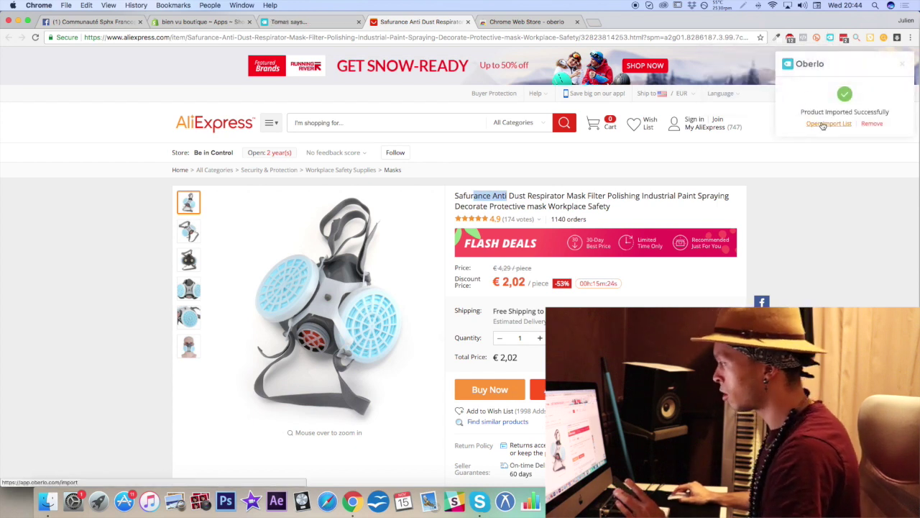
Check the import list from the Oberlo extension, close that extra page, and open the import list from the existing Oberlo dashboard
left_click(826, 124)
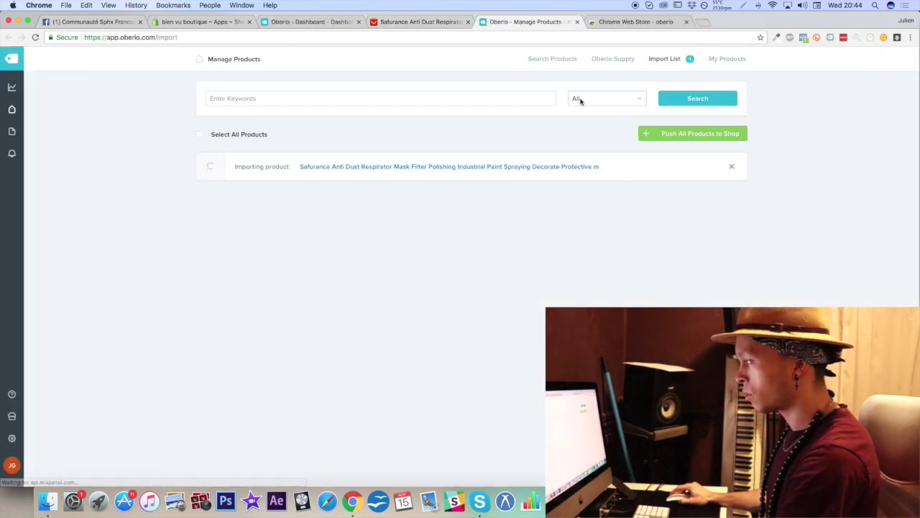
left_click(577, 22)
left_click(314, 22)
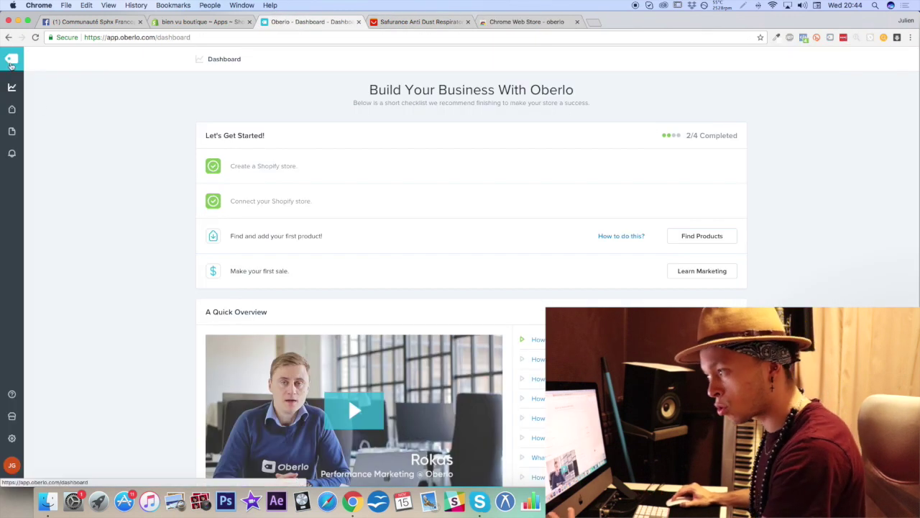
mouse_move(11, 153)
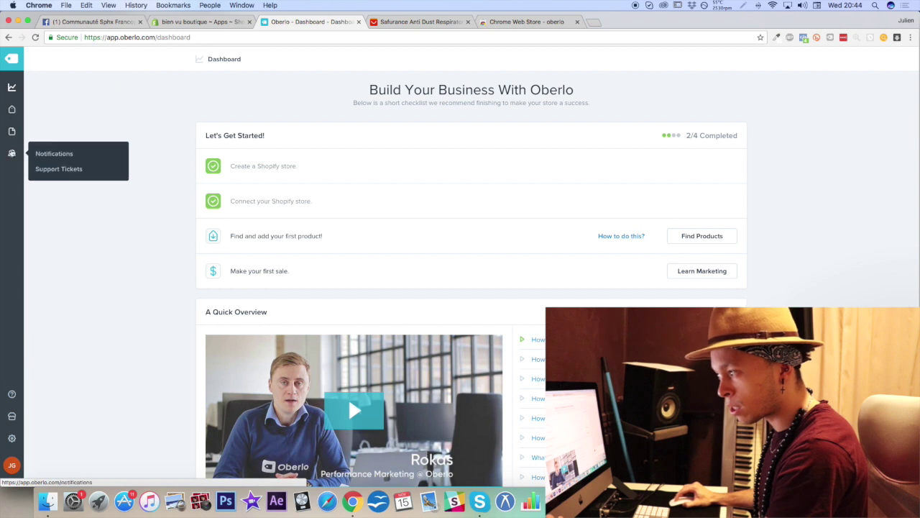
mouse_move(16, 103)
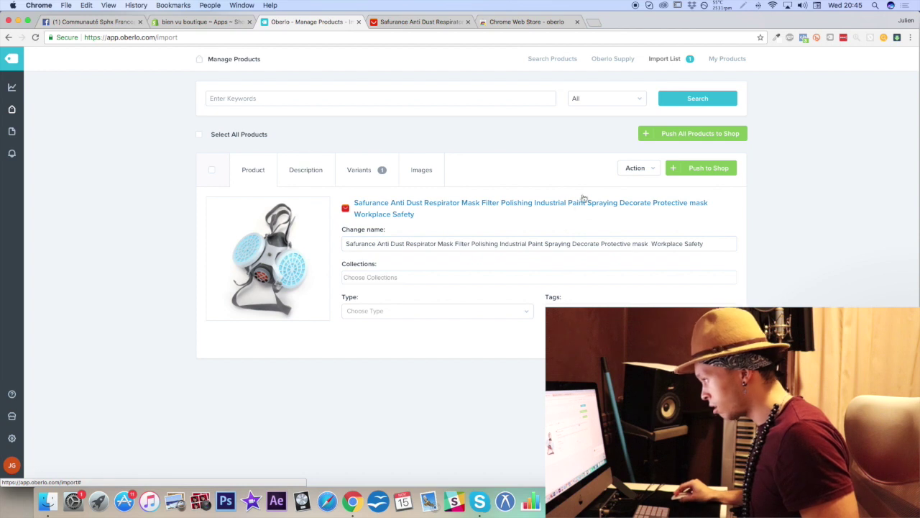
Return to AliExpress and go from its home page to the bestselling products
left_click(434, 19)
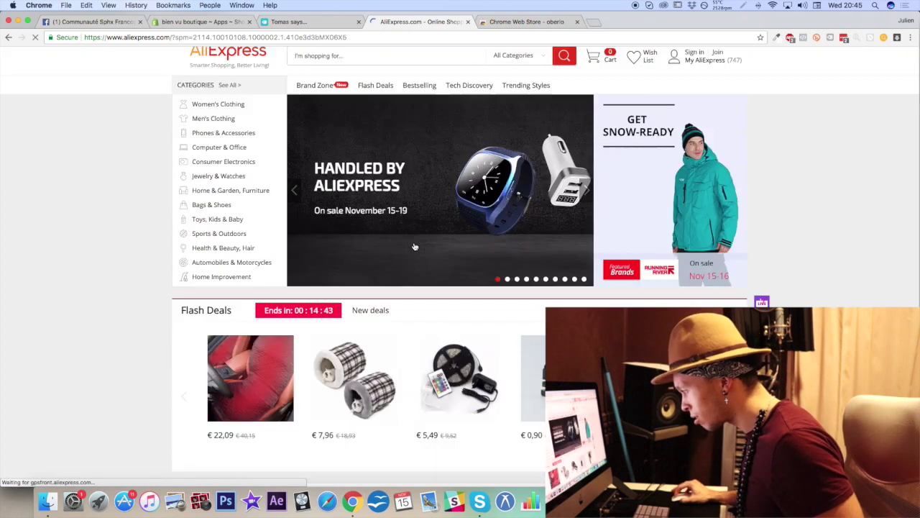
scroll(413, 248, "down", 5)
scroll(412, 237, "down", 4)
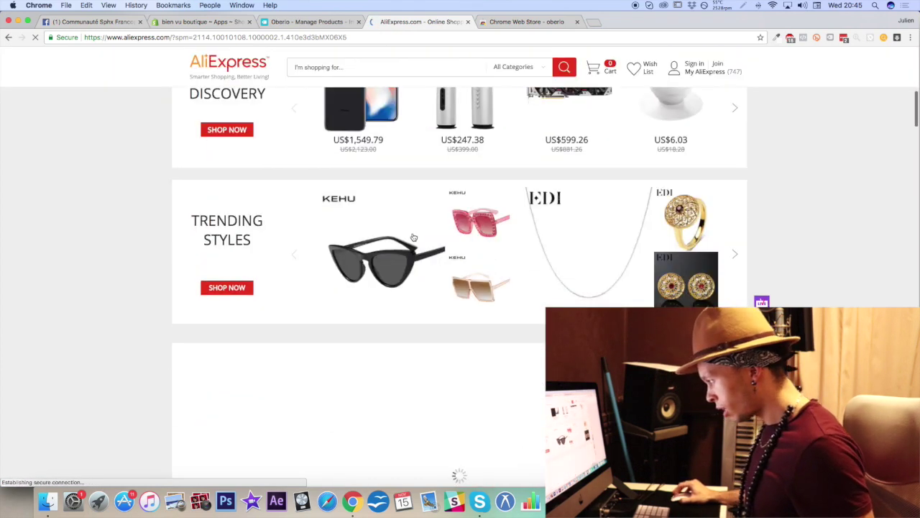
scroll(403, 223, "up", 10)
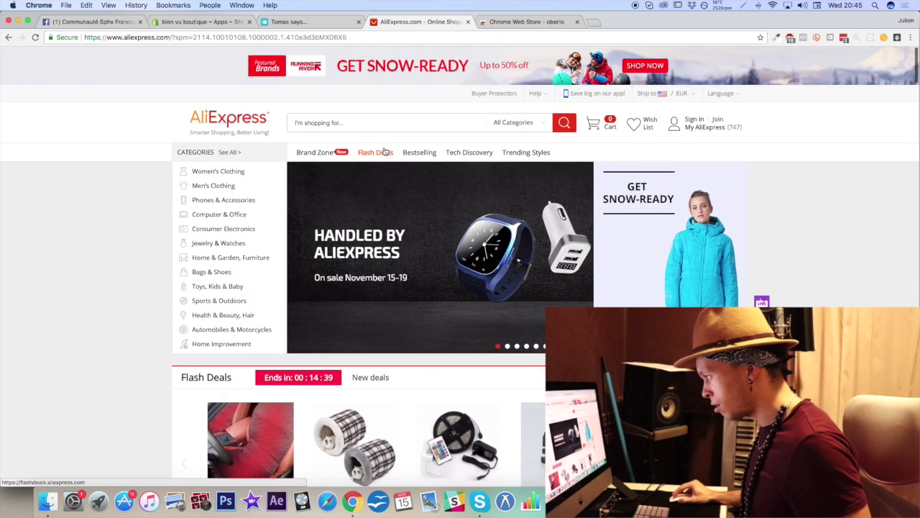
left_click(419, 154)
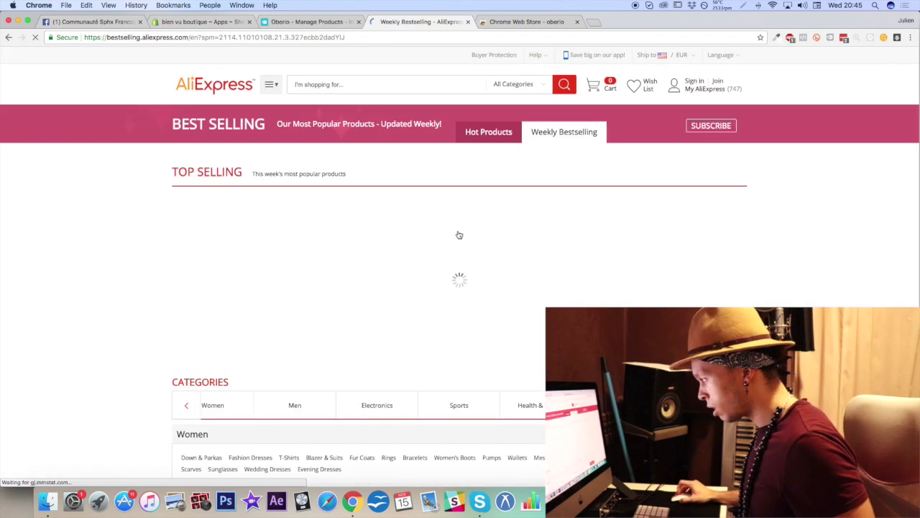
Open the 12-piece butterfly wall sticker product from the weekly top sellers
scroll(429, 241, "down", 2)
scroll(429, 241, "down", 3)
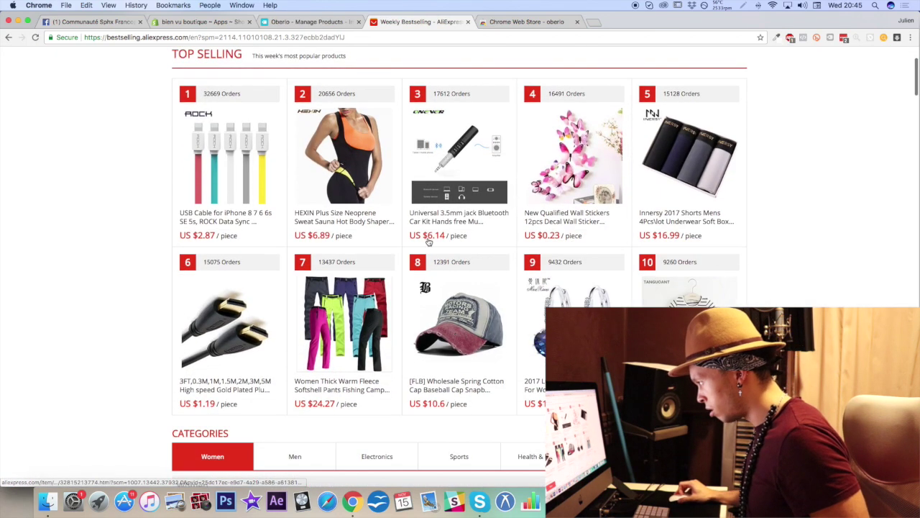
left_click(594, 90)
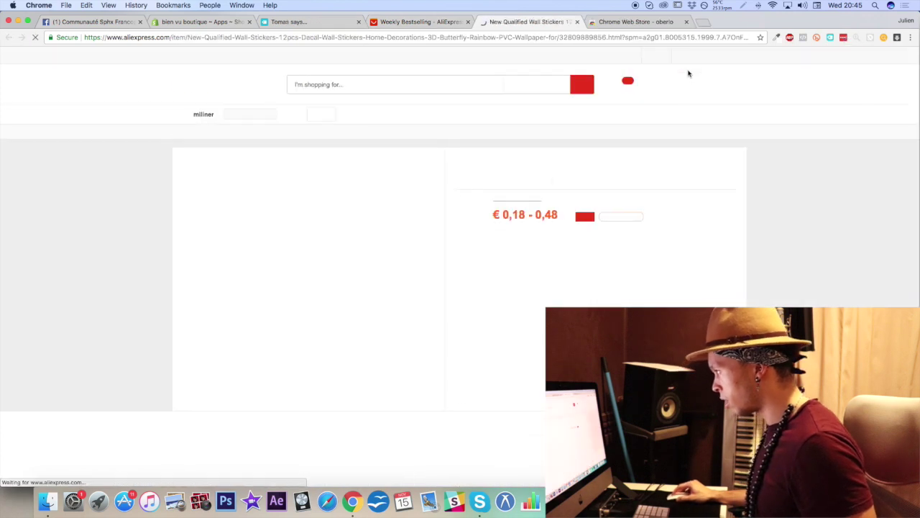
Add the butterfly wall sticker product to the Oberlo import list, open that list and dismiss the chat message
left_click(829, 40)
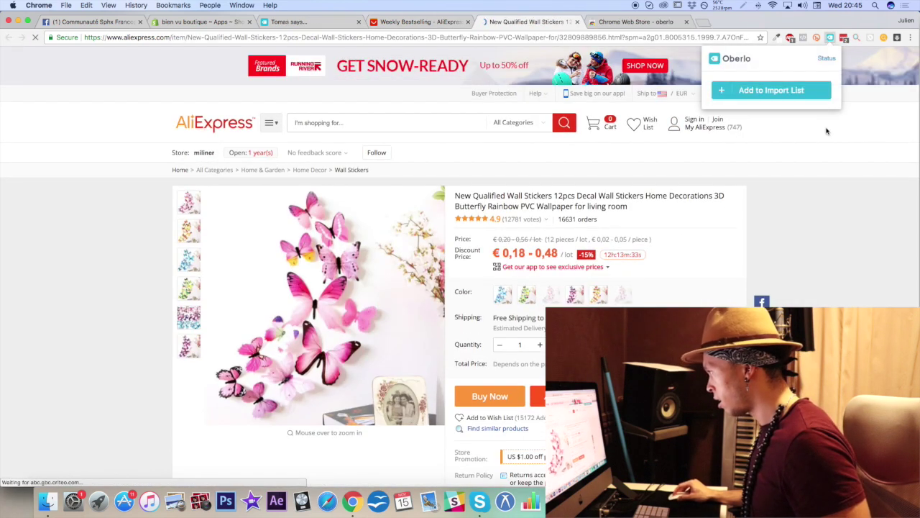
left_click(783, 88)
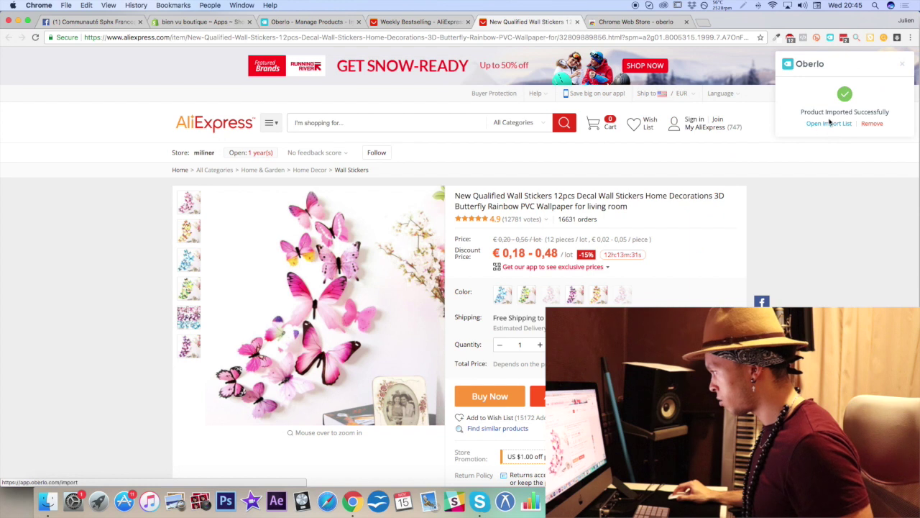
left_click(829, 124)
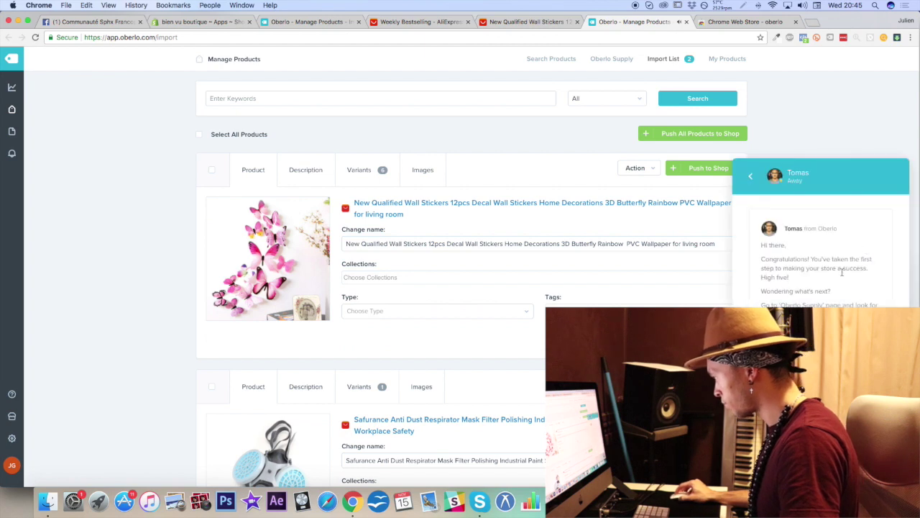
left_click(895, 463)
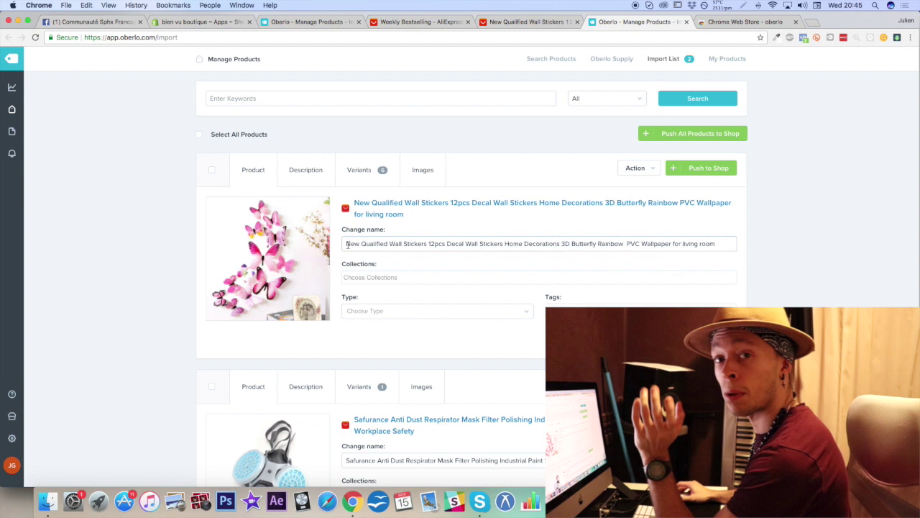
Replace "New Qualified Wall Stickers" at the start of the product name with "Stickers Muraux En Forme De Papillon"
left_click(356, 244)
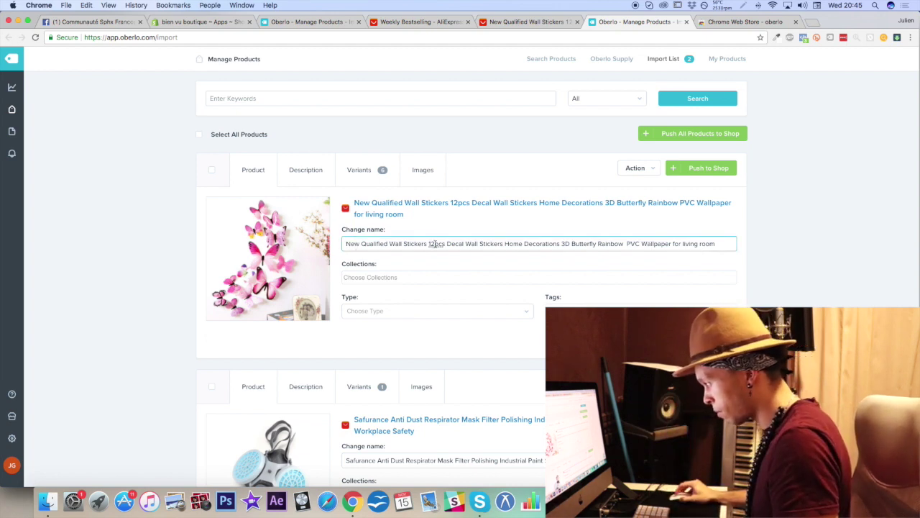
left_click_drag(430, 244, 338, 238)
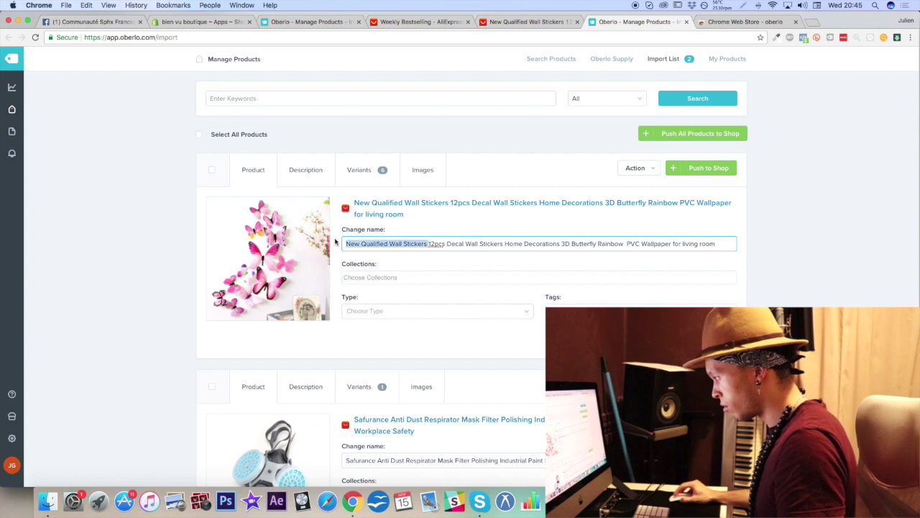
type("Stock")
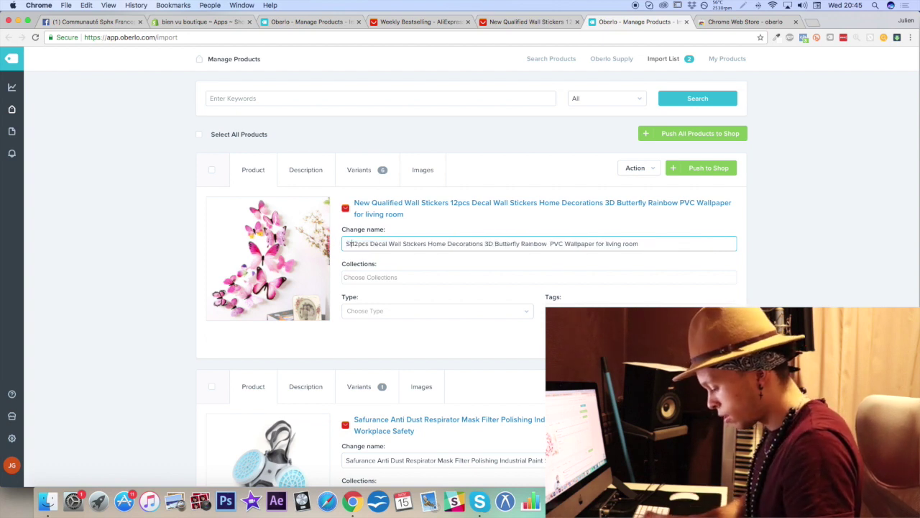
key("BackSpace")
key("BackSpace")
key("BackSpace")
type("ickers M")
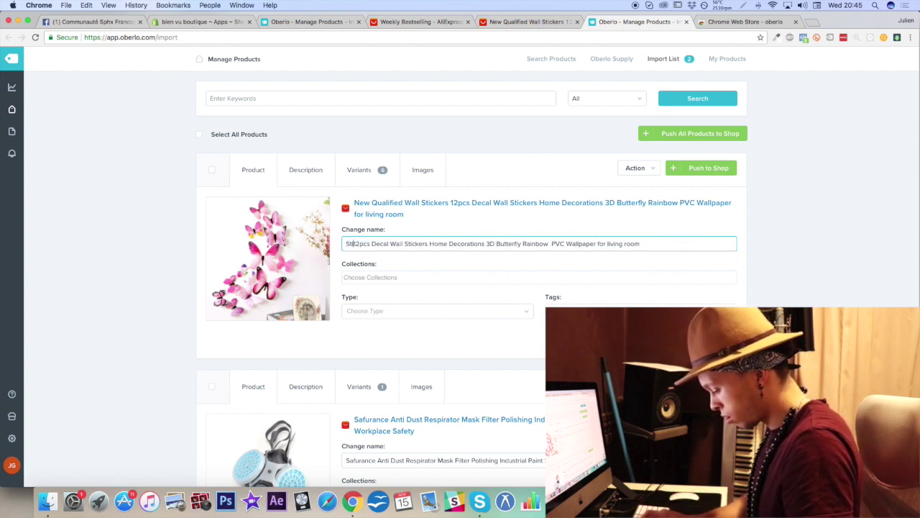
type("uraux En Forme De Papillo")
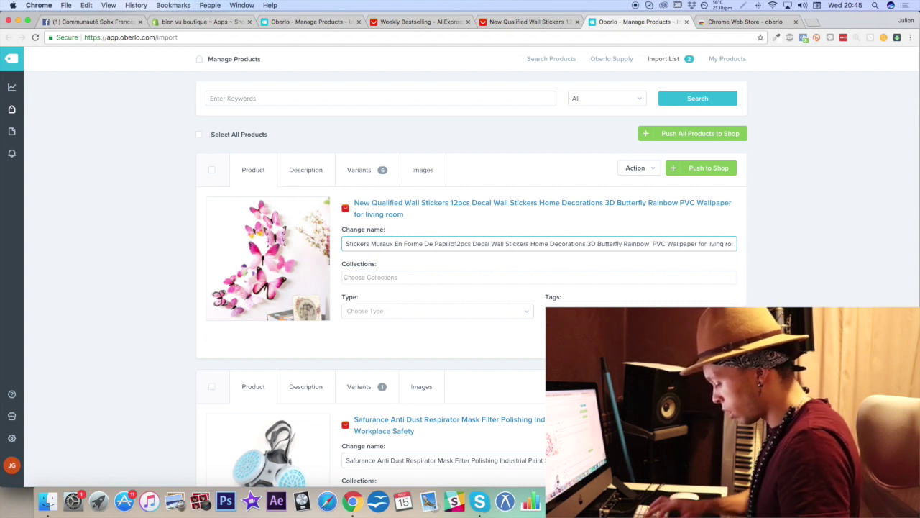
key("BackSpace")
type("n")
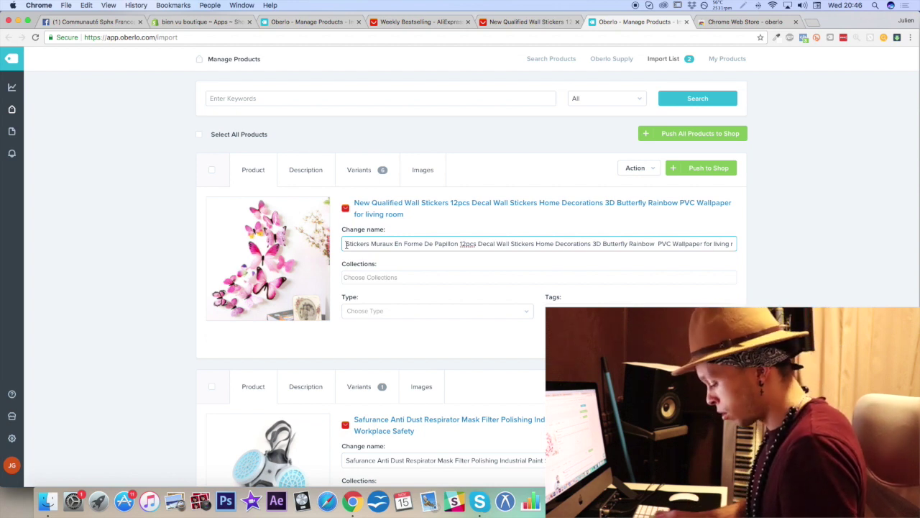
type("Butter")
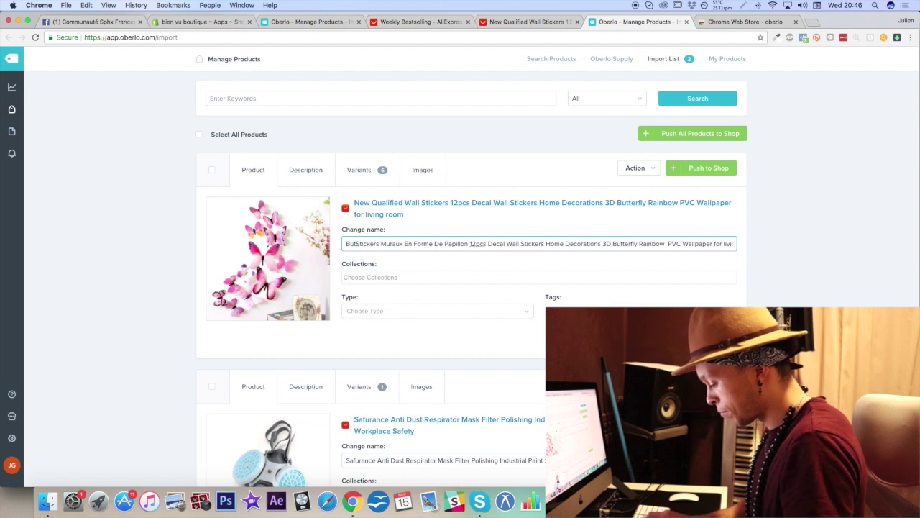
type("fly")
key("BackSpace")
key("BackSpace")
key("BackSpace")
key("BackSpace")
key("BackSpace")
key("BackSpace")
key("BackSpace")
key("BackSpace")
key("BackSpace")
type("Wall")
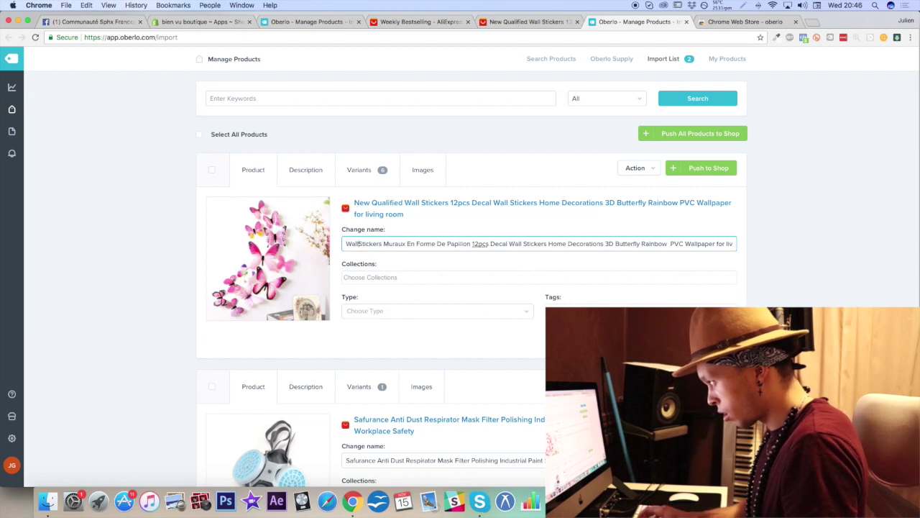
key("BackSpace")
key("BackSpace")
key("BackSpace")
key("BackSpace")
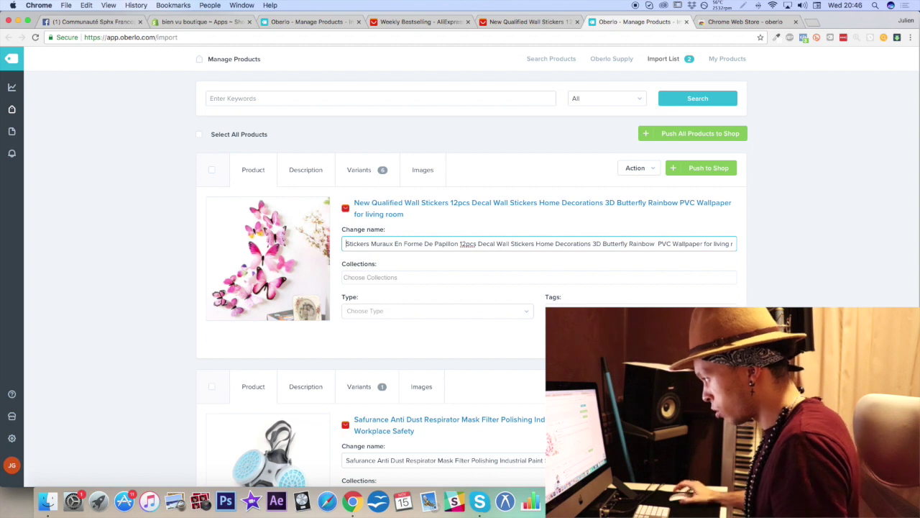
Remove the remaining English wording and complete the product name as "Stickers Muraux 3D En Forme De Papillon - 12pcs"
left_click_drag(354, 244, 371, 244)
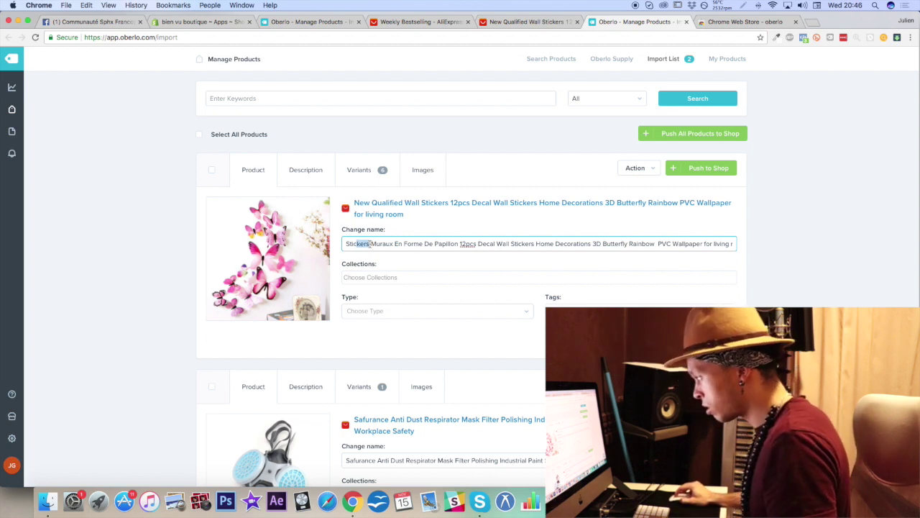
left_click(460, 244)
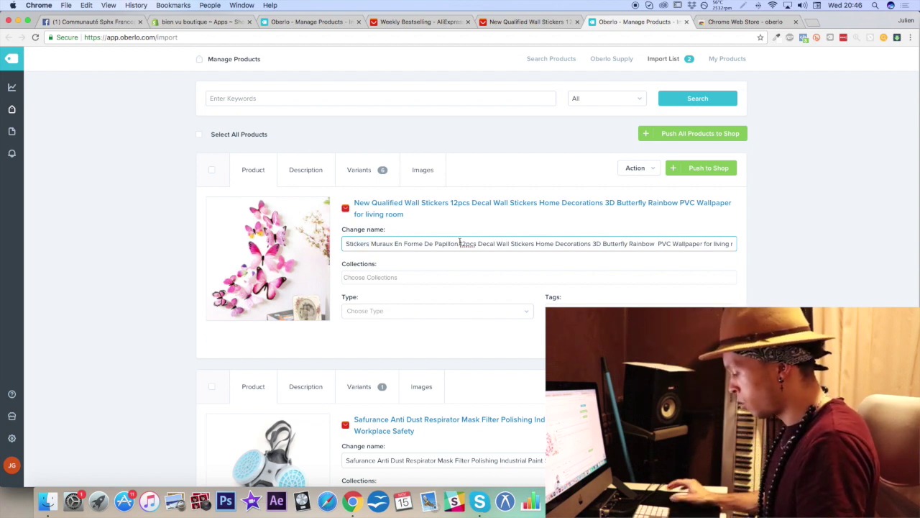
left_click_drag(481, 244, 740, 245)
key("BackSpace")
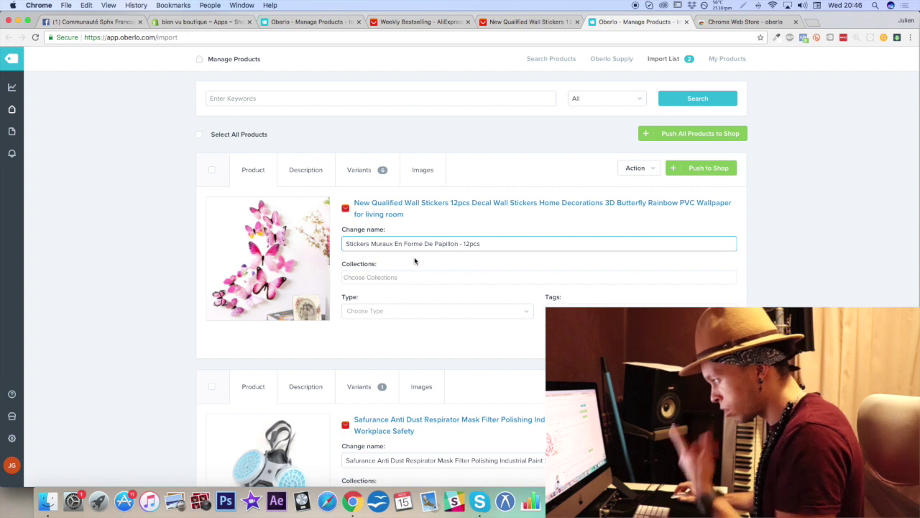
left_click(394, 244)
type("3D")
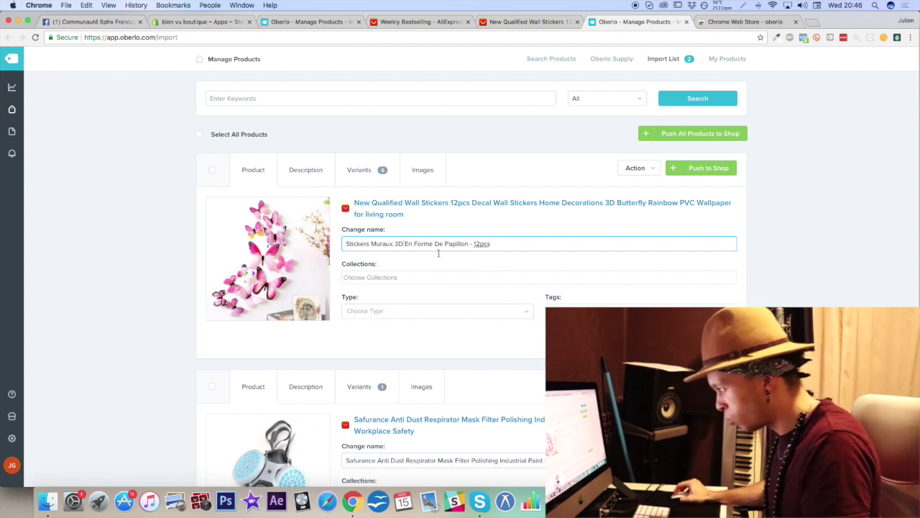
Assign the butterfly stickers to the Home page collection and add tags including "stickers", "papillons" and "stickers muraux"
left_click(371, 277)
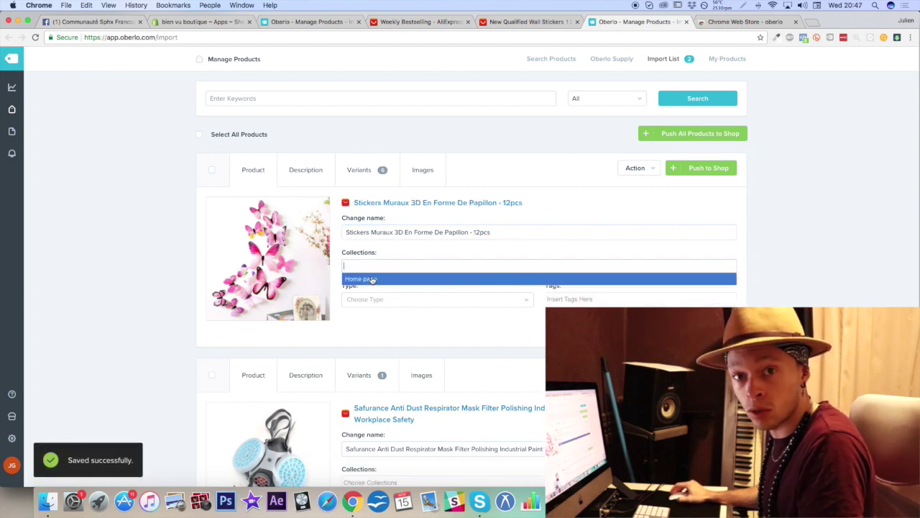
left_click(371, 280)
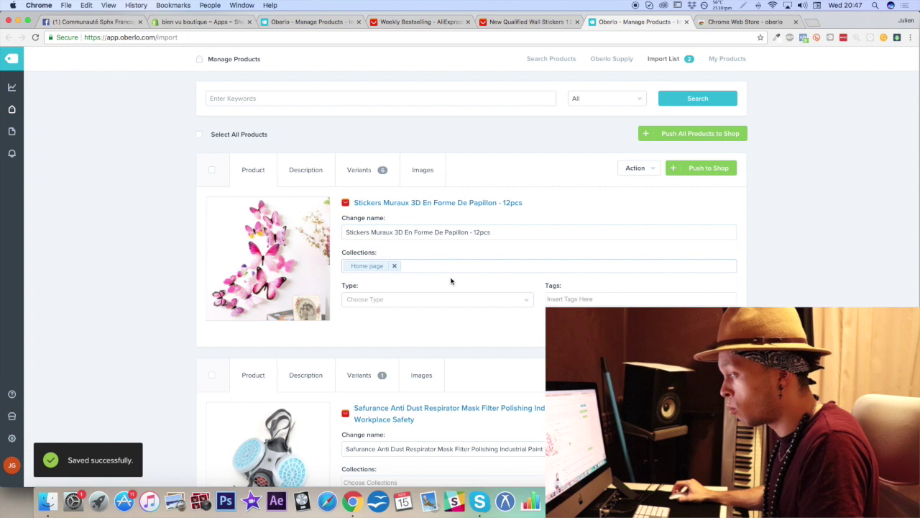
left_click(578, 299)
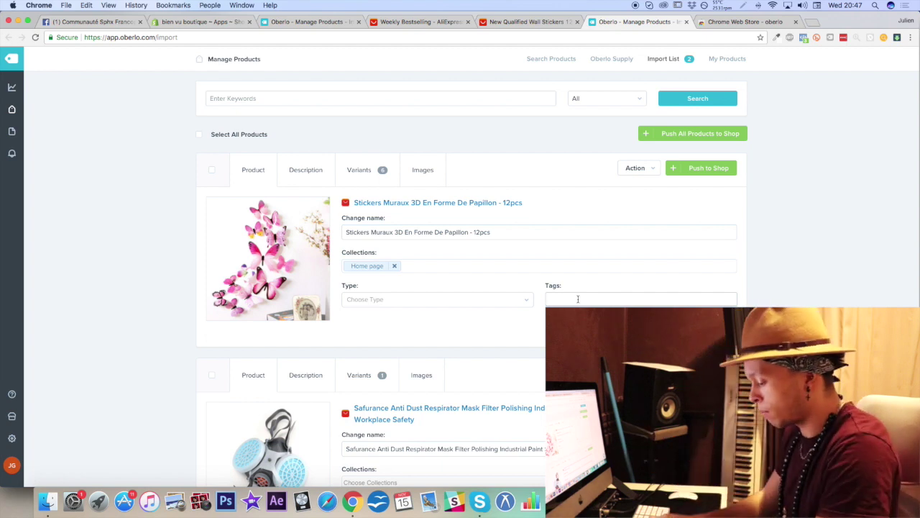
type("stickers")
key("Return")
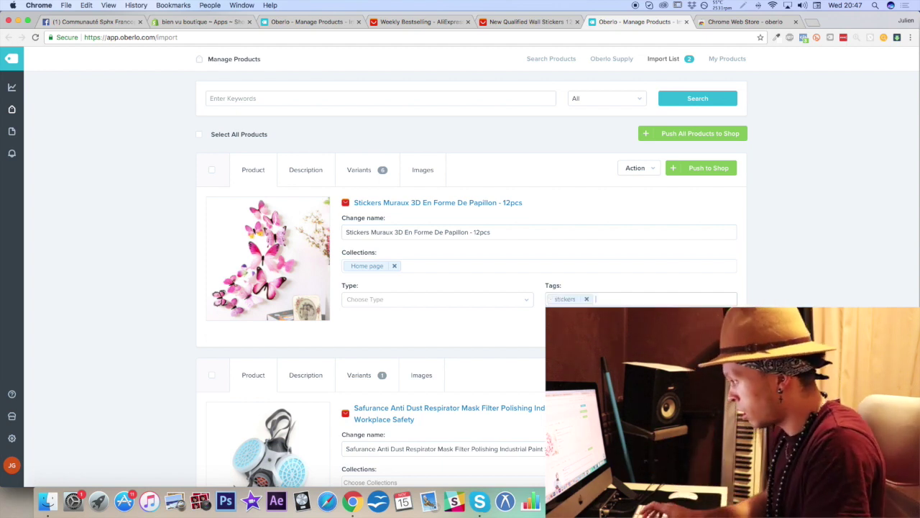
type("papillons")
key("Return")
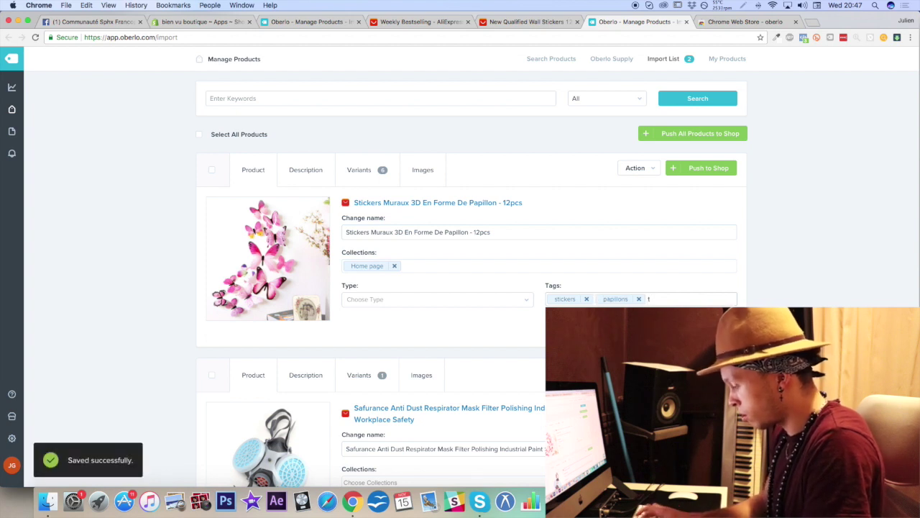
type("stickers murau")
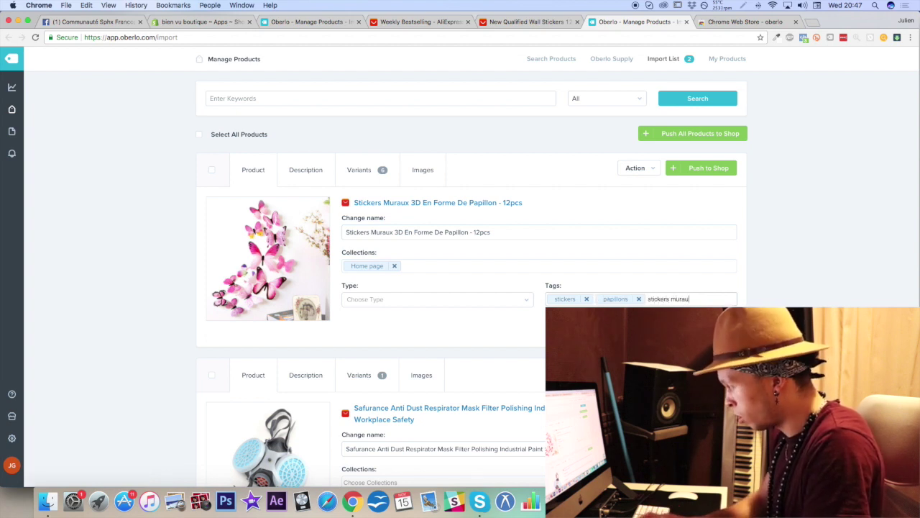
type("x")
key("Return")
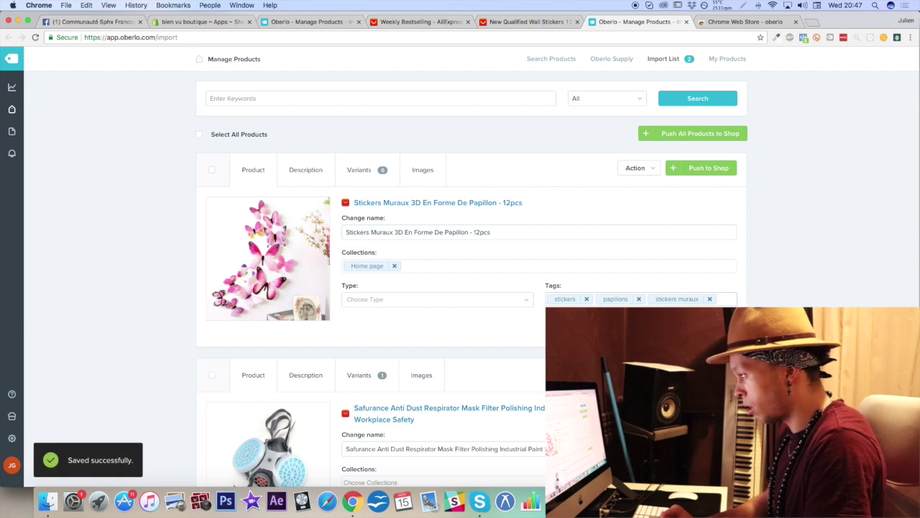
key("BackSpace")
key("BackSpace")
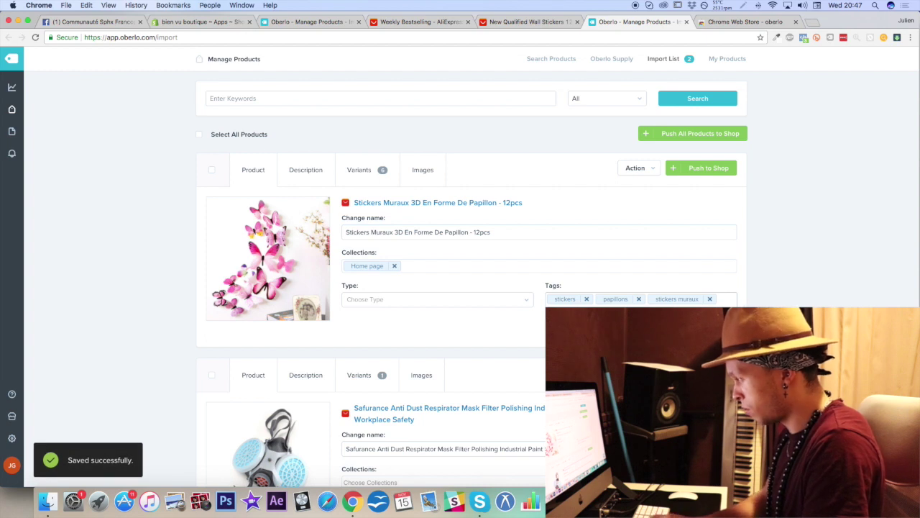
key("Return")
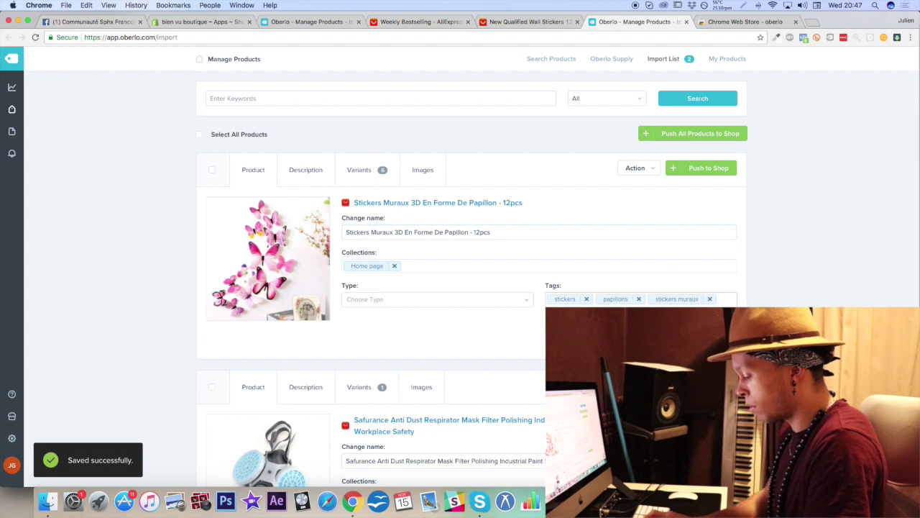
key("Return")
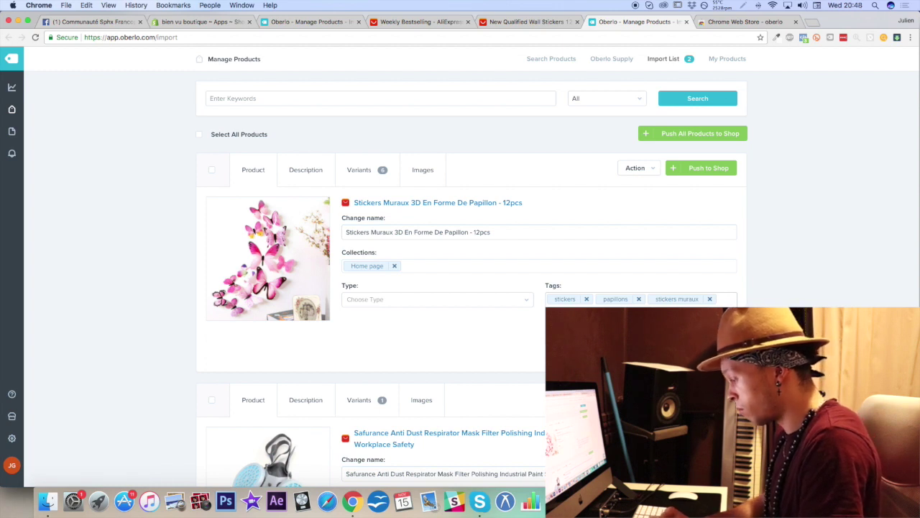
key("Return")
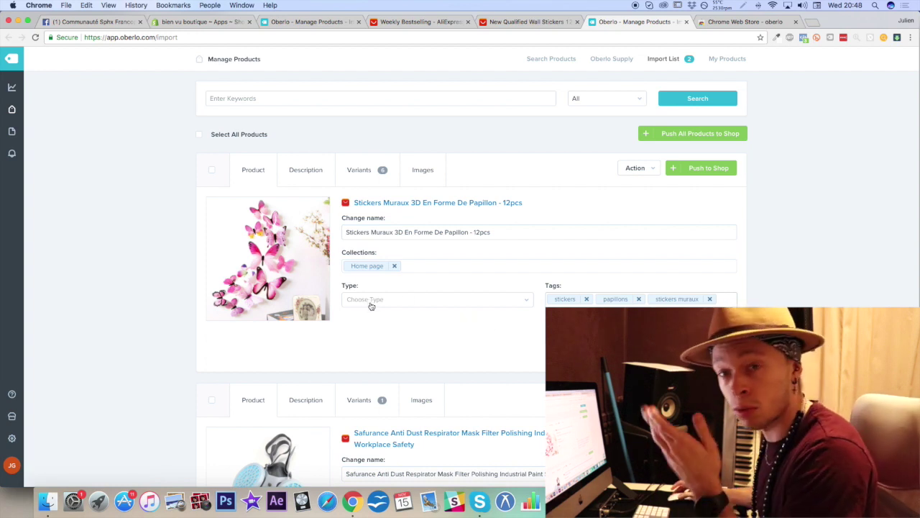
Review the butterfly stickers' colour variants and exclude the Multi variant from the import
left_click(374, 169)
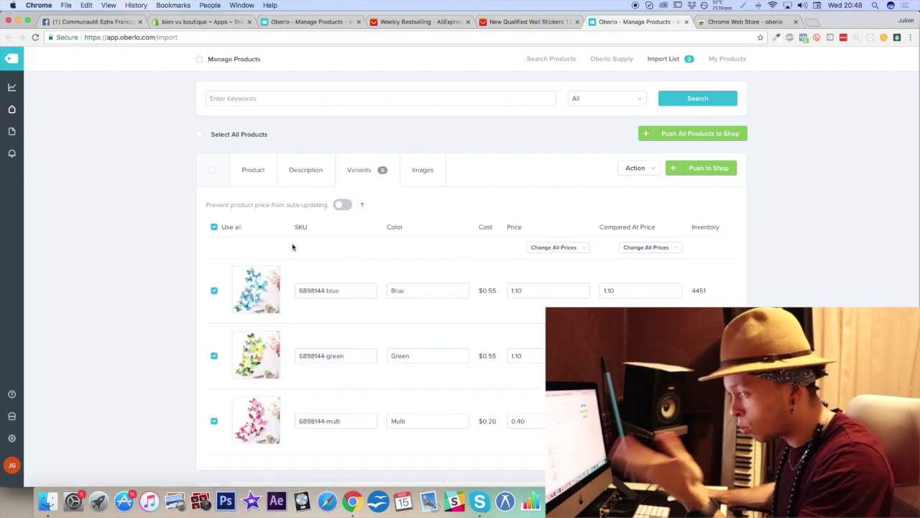
scroll(312, 270, "down", 1)
scroll(312, 271, "down", 4)
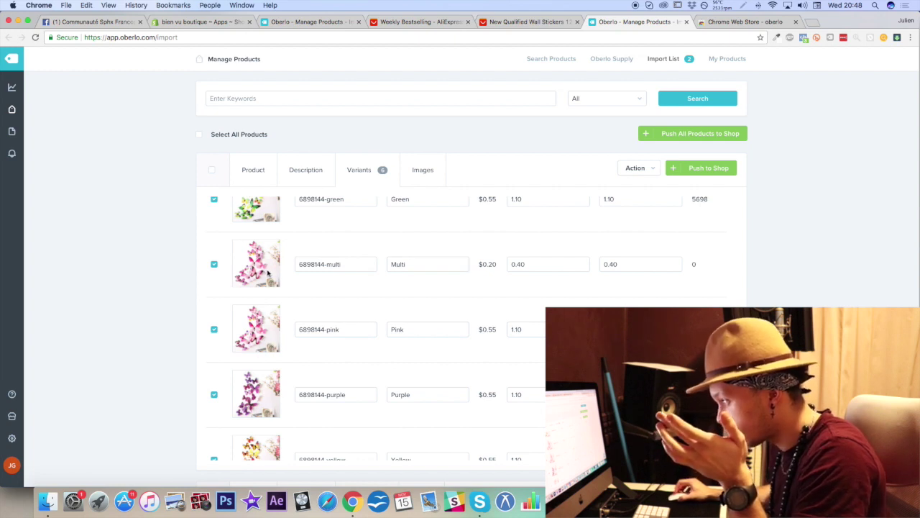
scroll(273, 273, "up", 5)
scroll(280, 274, "right", 1)
scroll(280, 273, "down", 1)
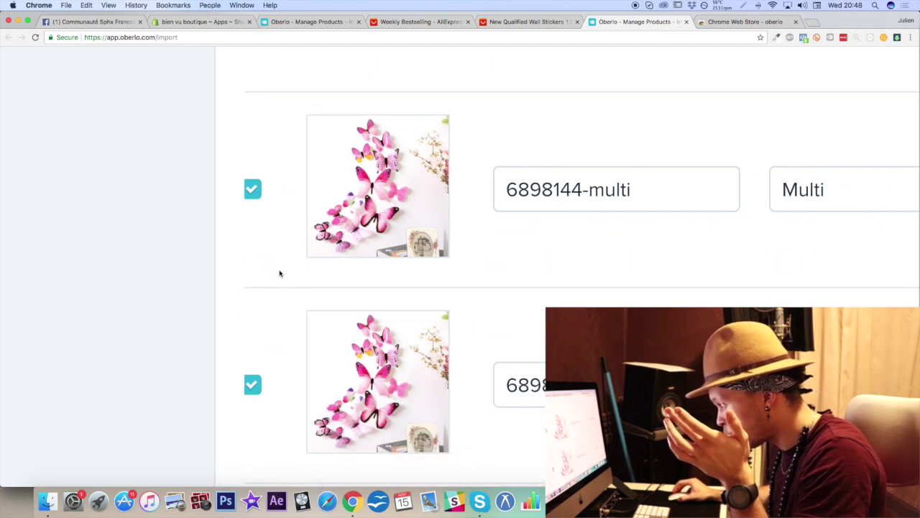
scroll(280, 273, "down", 5)
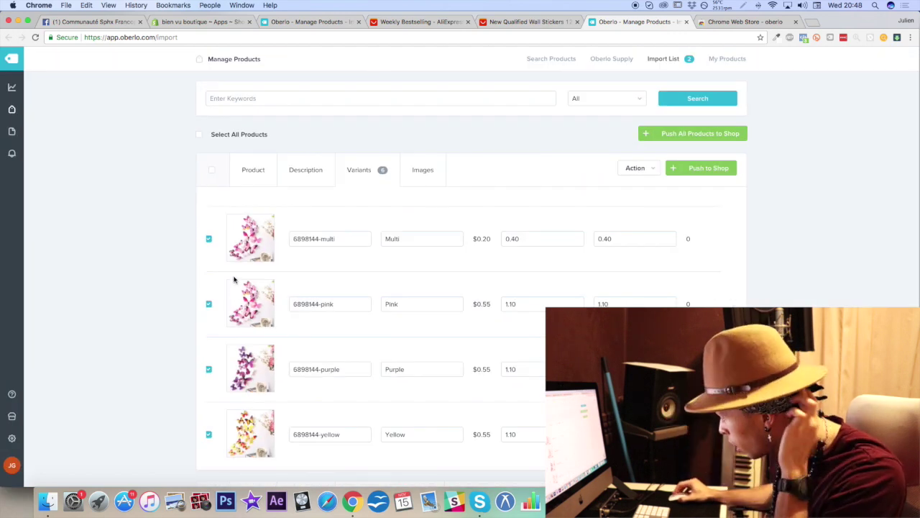
left_click(209, 240)
scroll(238, 261, "down", 3)
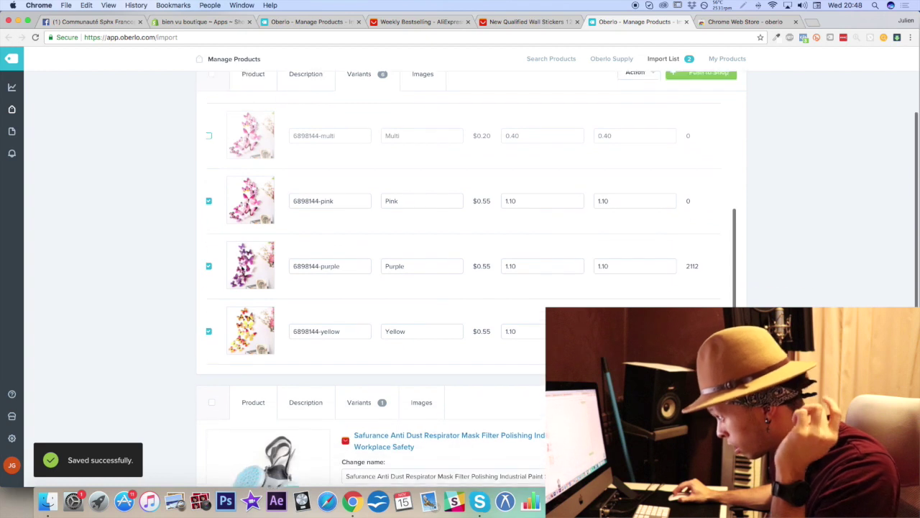
Go back over the variant list and return to the butterfly stickers' AliExpress product page to compare
scroll(240, 264, "up", 5)
scroll(245, 269, "up", 2)
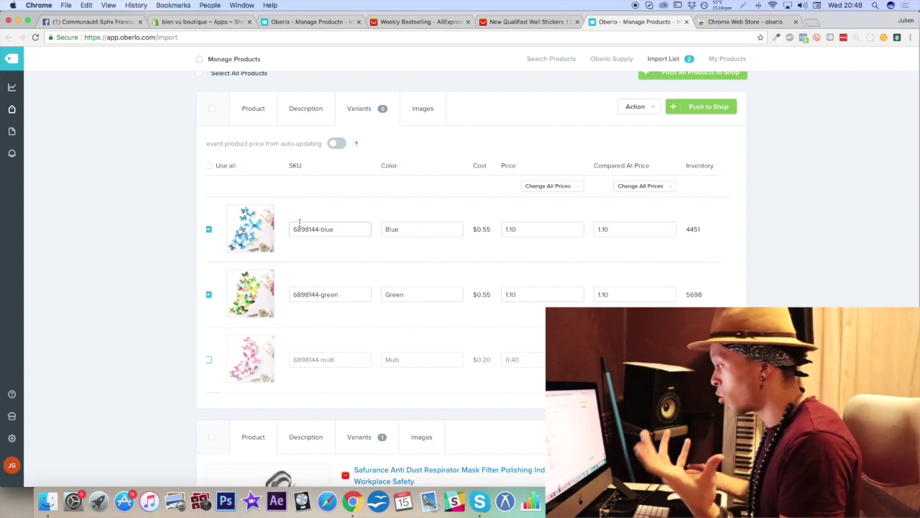
left_click(532, 21)
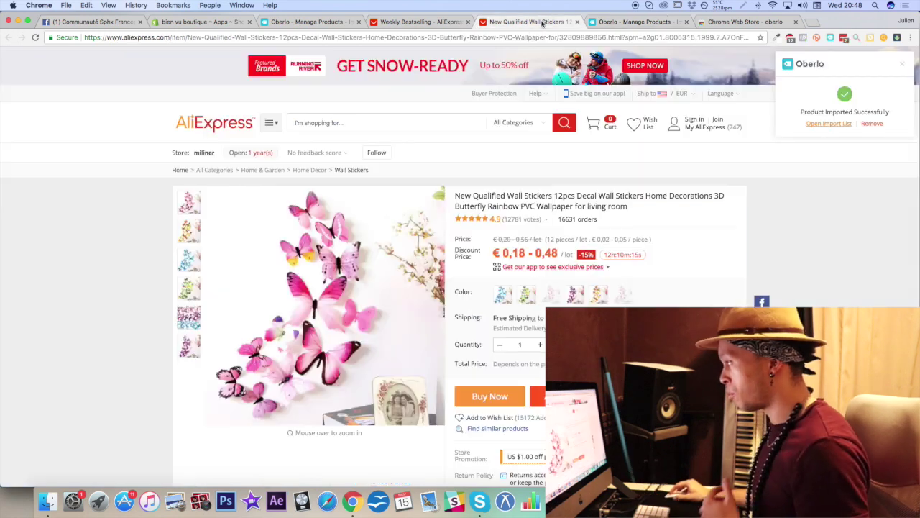
Choose the purple butterfly stickers, set the shipping destination to France and select AliExpress Standard Shipping
left_click(575, 293)
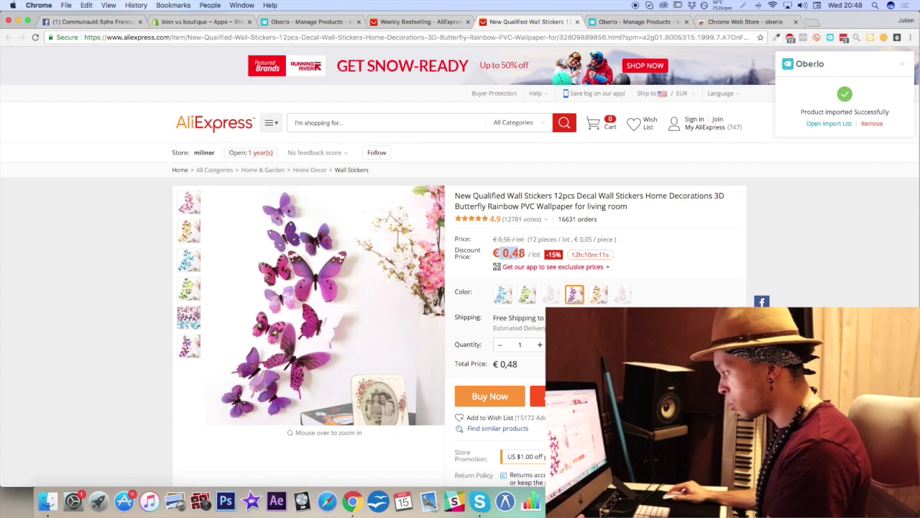
left_click(611, 318)
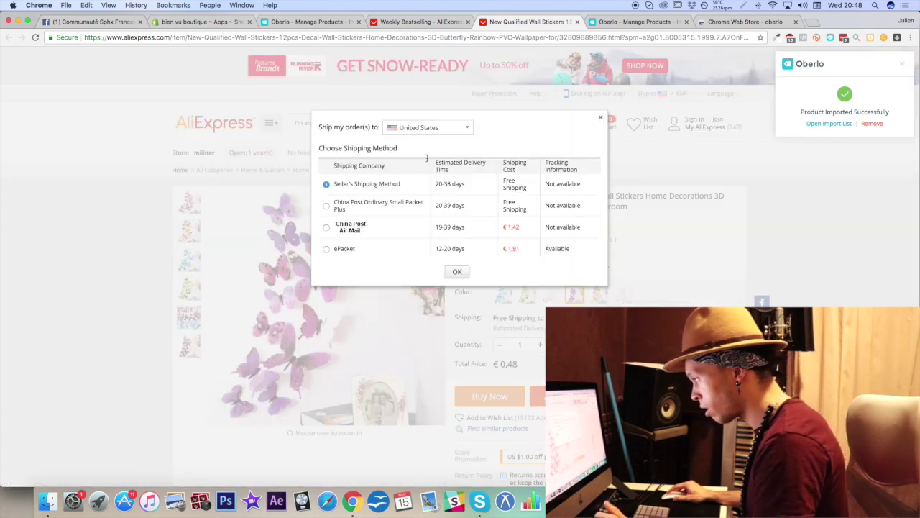
scroll(395, 230, "down", 1)
scroll(395, 230, "down", 1)
left_click(447, 131)
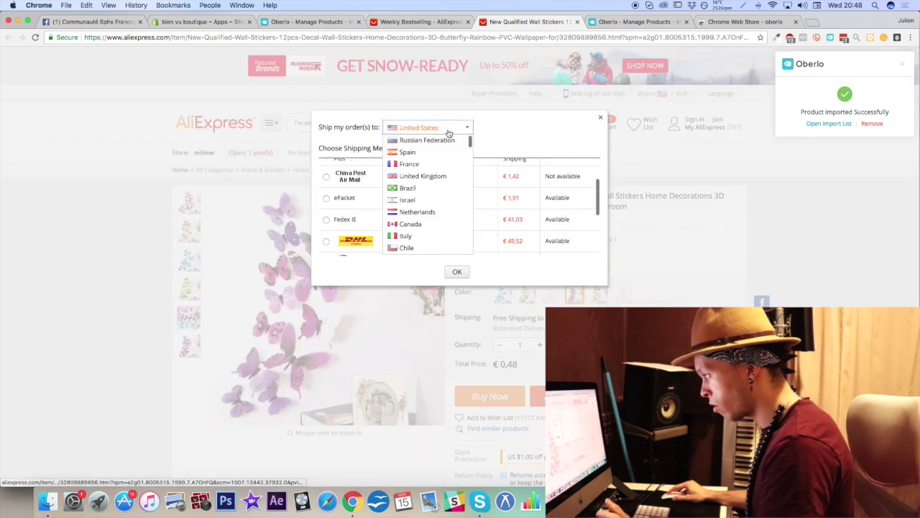
left_click(431, 165)
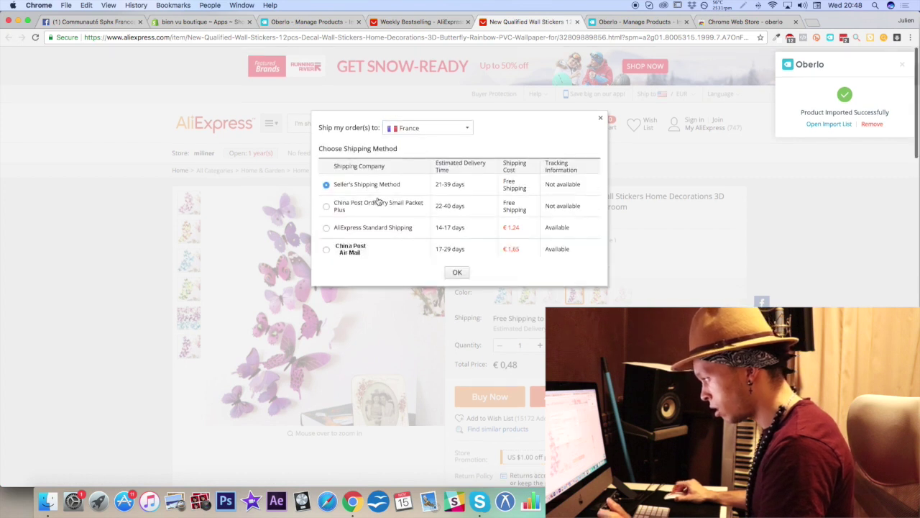
left_click(417, 226)
left_click(457, 271)
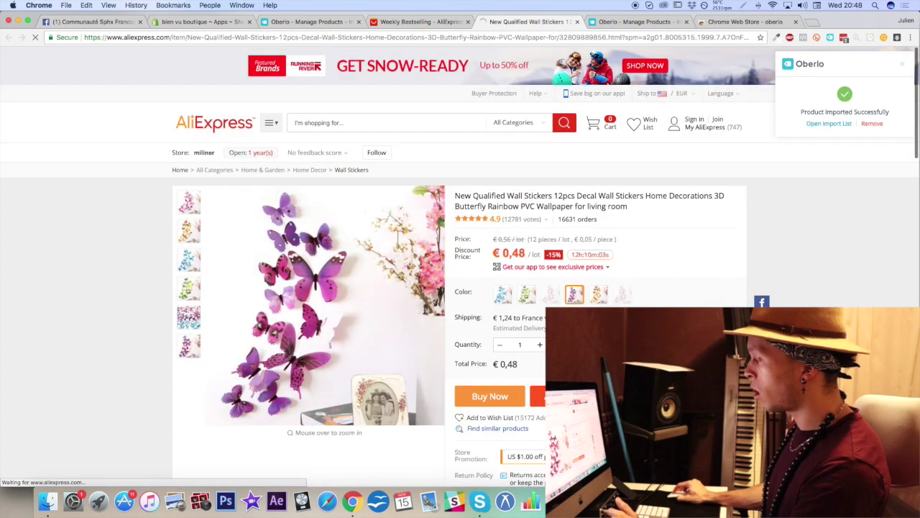
Reselect the purple colour and AliExpress Standard Shipping, and check the total price including delivery
left_click(574, 294)
left_click(584, 318)
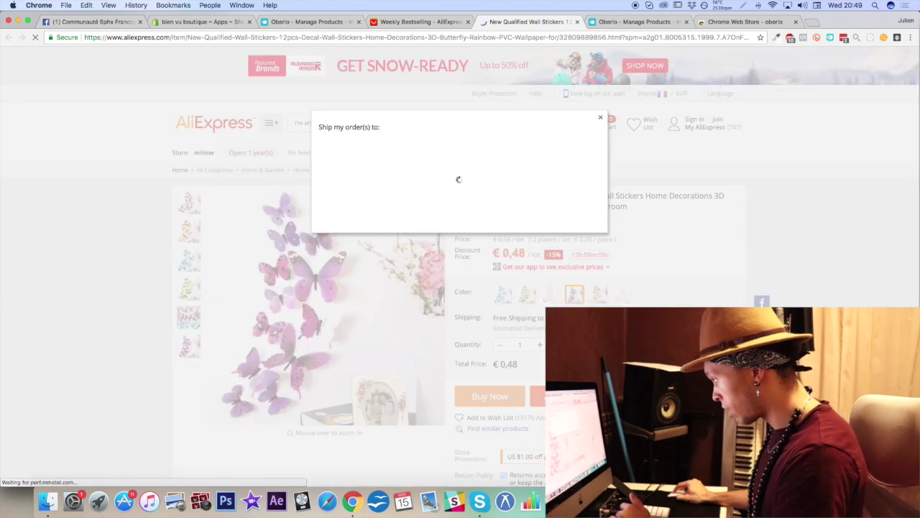
left_click(412, 232)
left_click(457, 272)
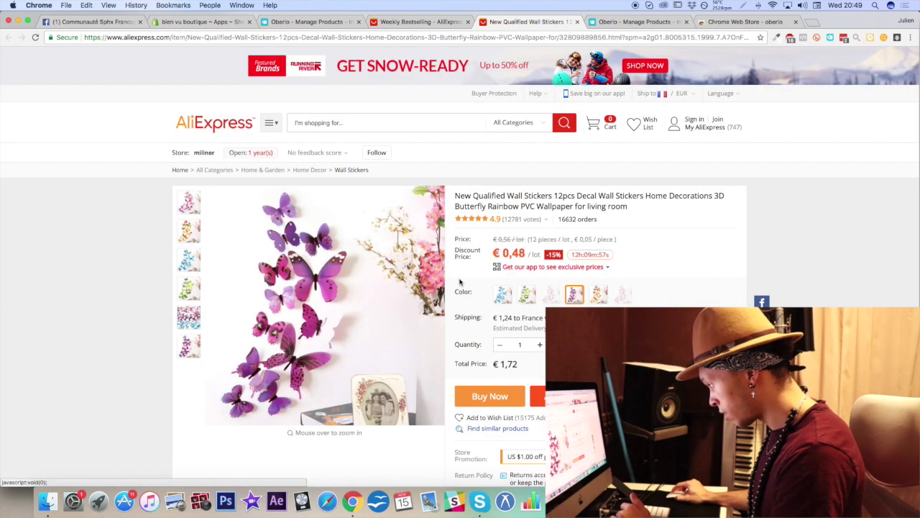
left_click_drag(519, 364, 488, 363)
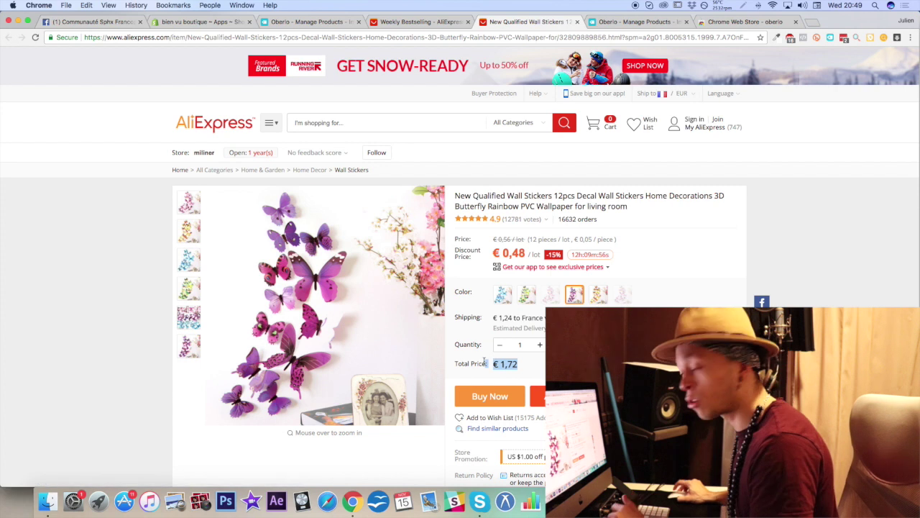
left_click(535, 372)
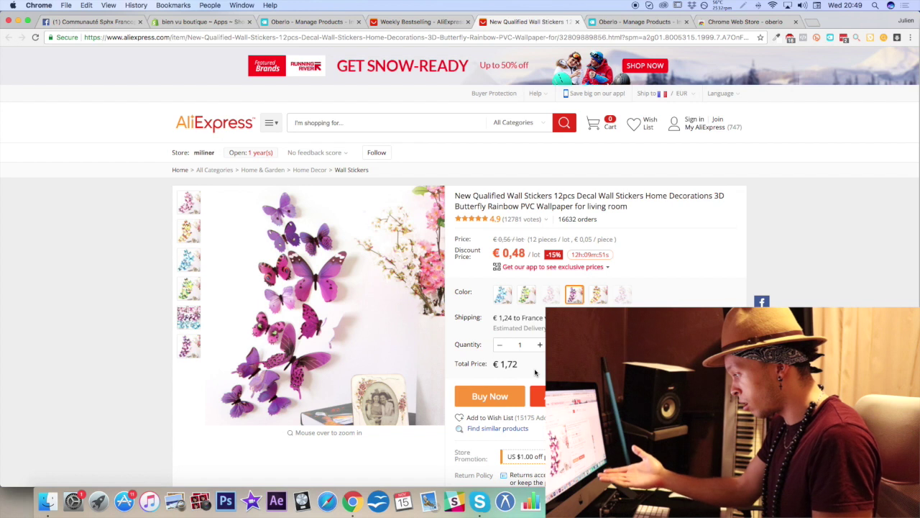
In Calculator, multiply the cost of 1.72 by 3 and work out the profit margin as 9.95 minus 1.72
left_click(558, 501)
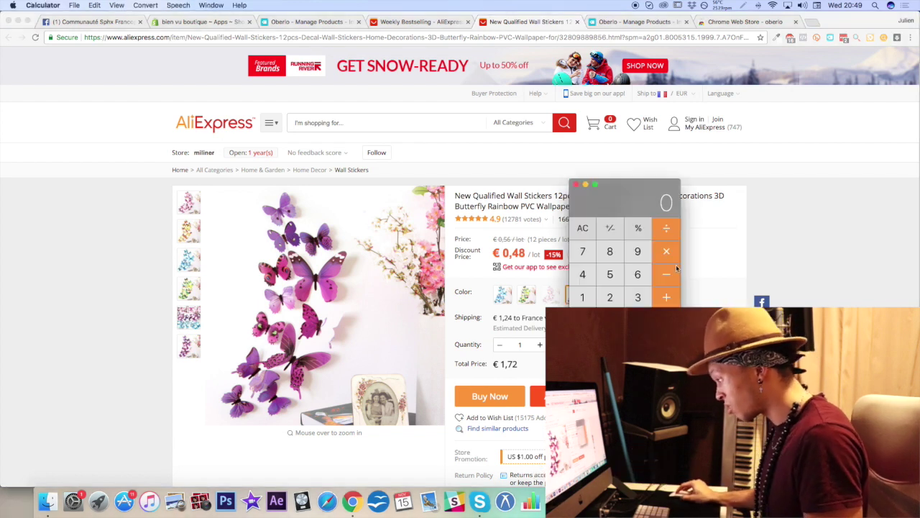
type("1.72*3")
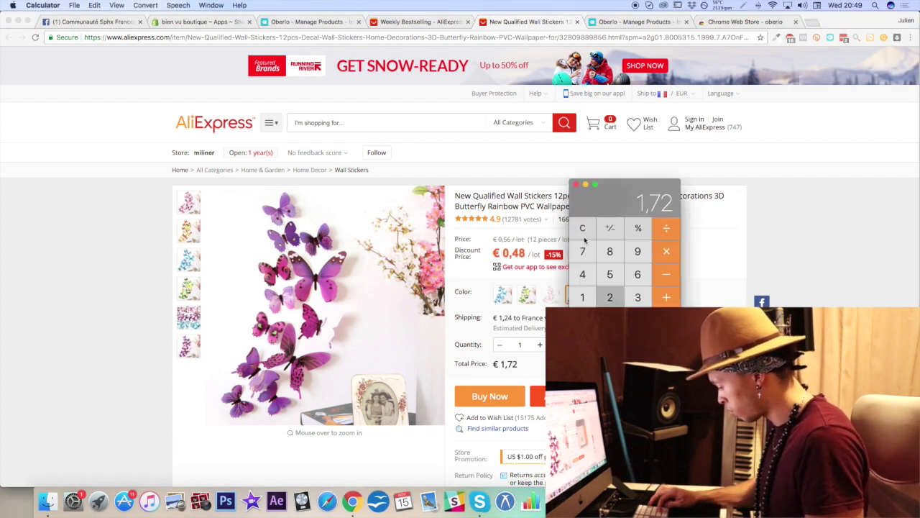
key("Return")
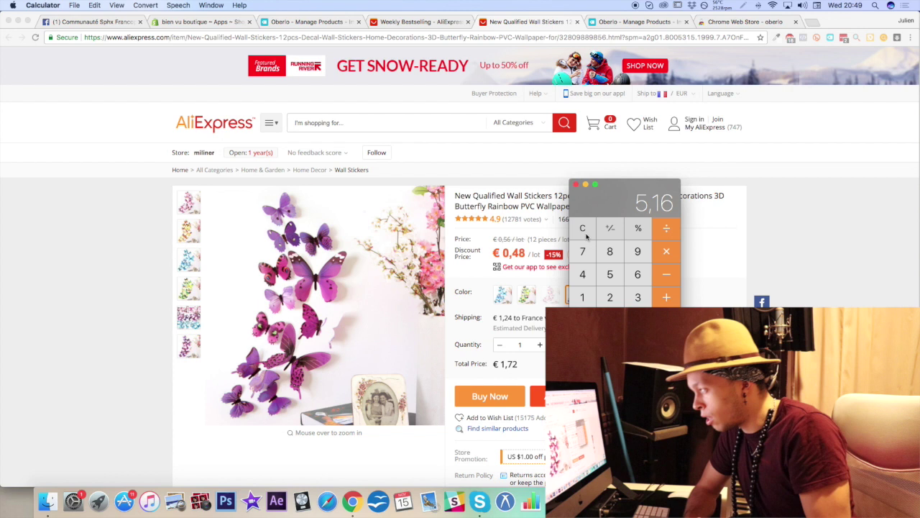
left_click(585, 235)
type("9,9")
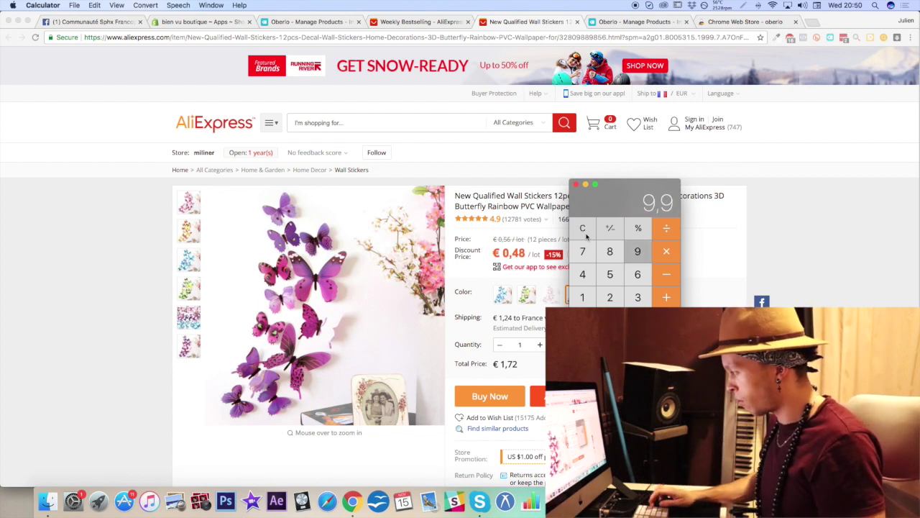
type("5-1,72")
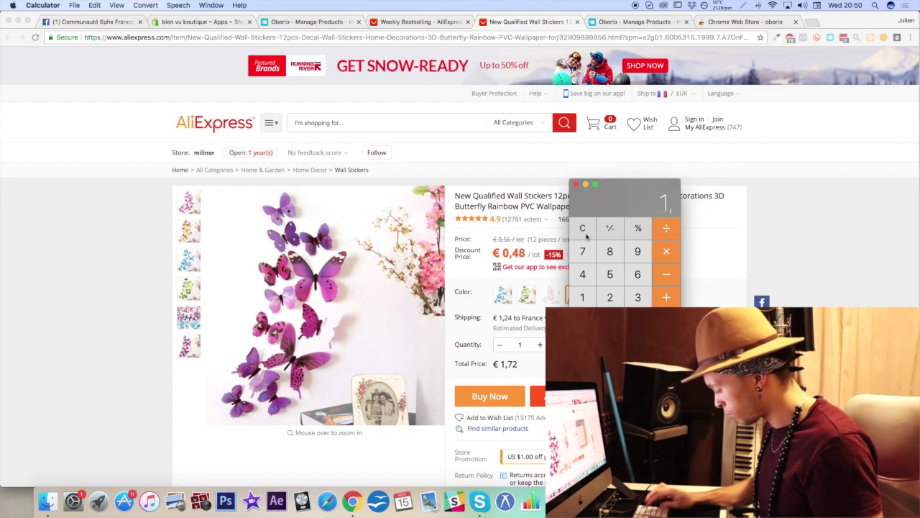
key("Return")
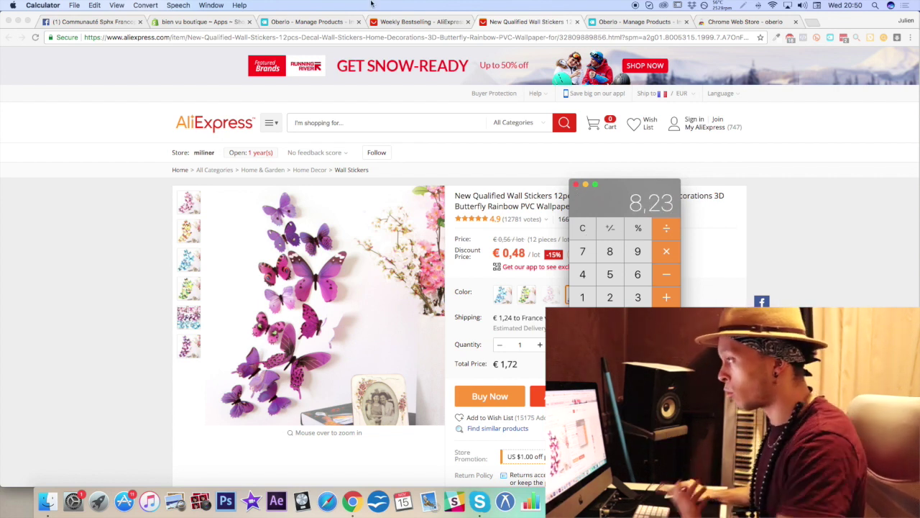
Return to the Oberlo import list, close the duplicate Oberlo page and move the remaining one beside the Shopify page
left_click(316, 22)
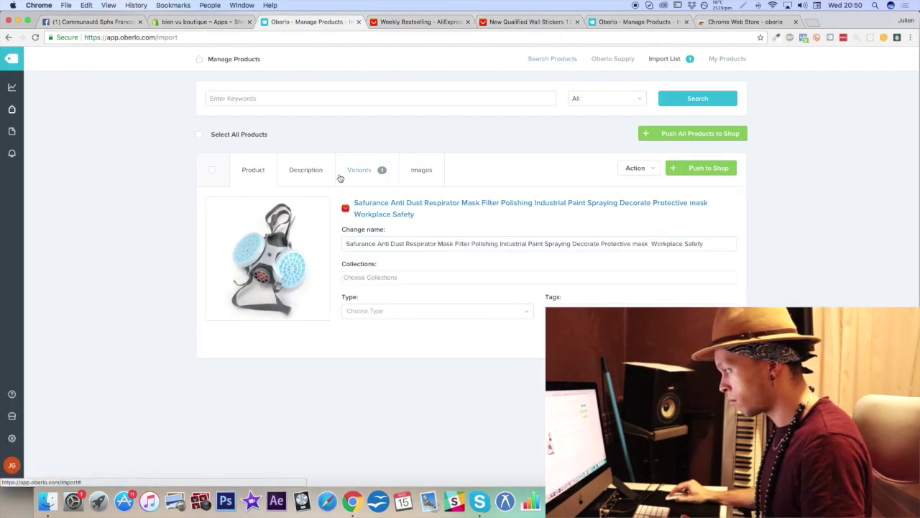
left_click(640, 26)
left_click(359, 22)
left_click_drag(521, 22, 342, 23)
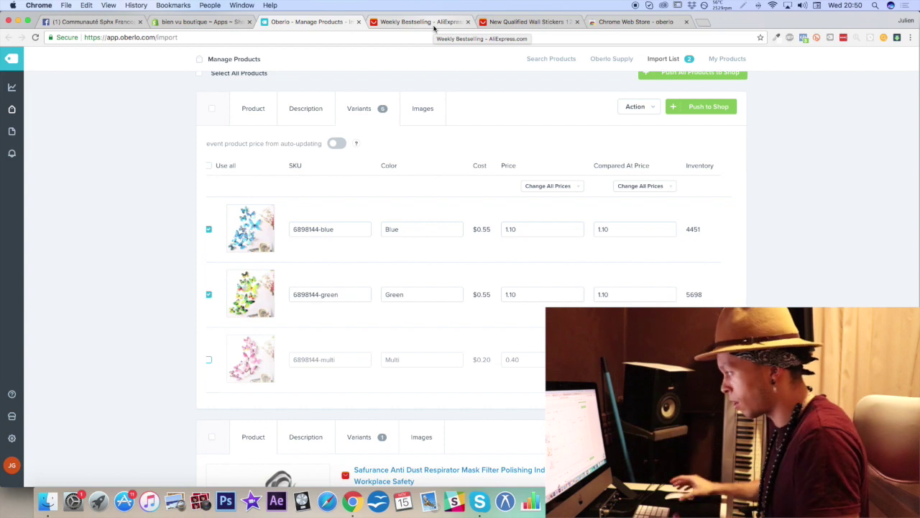
Set the selling price of all butterfly sticker variants to 9.99
left_click(564, 192)
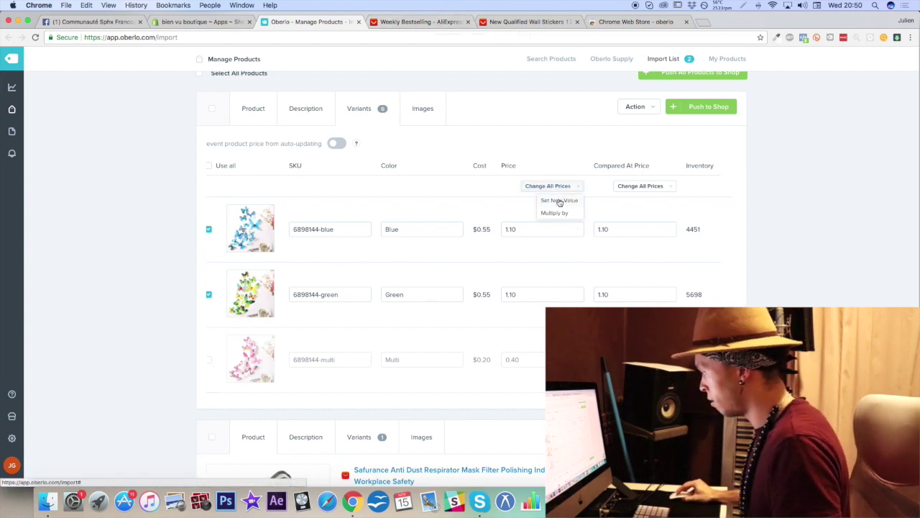
left_click(559, 199)
type("9.99")
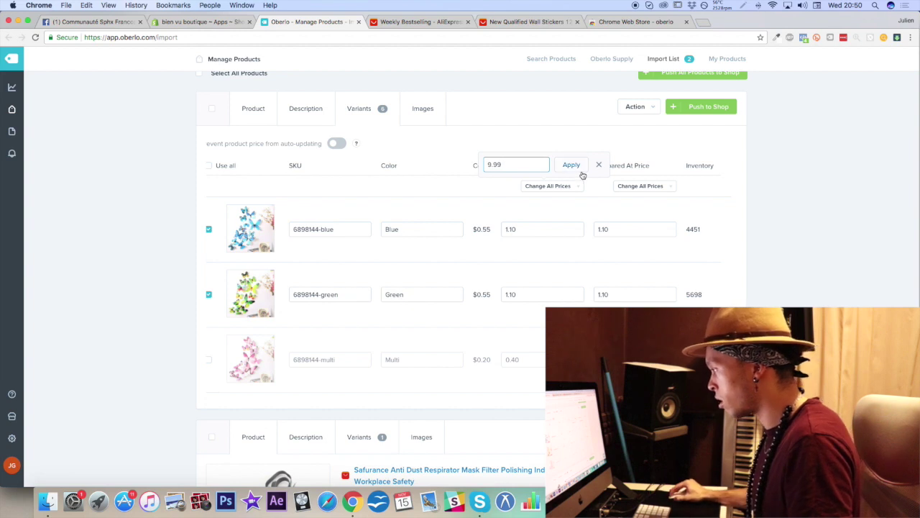
left_click(580, 172)
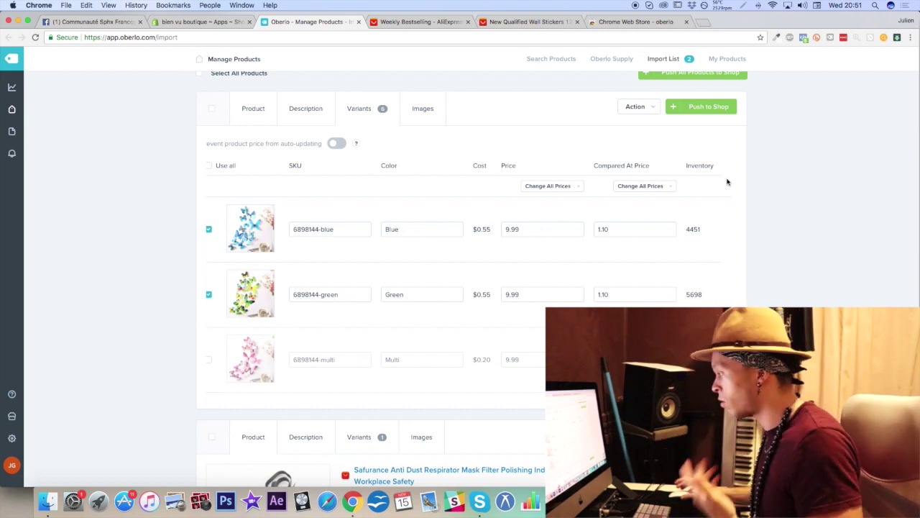
Set the compared-at price of all butterfly sticker variants to 14.99
left_click(670, 188)
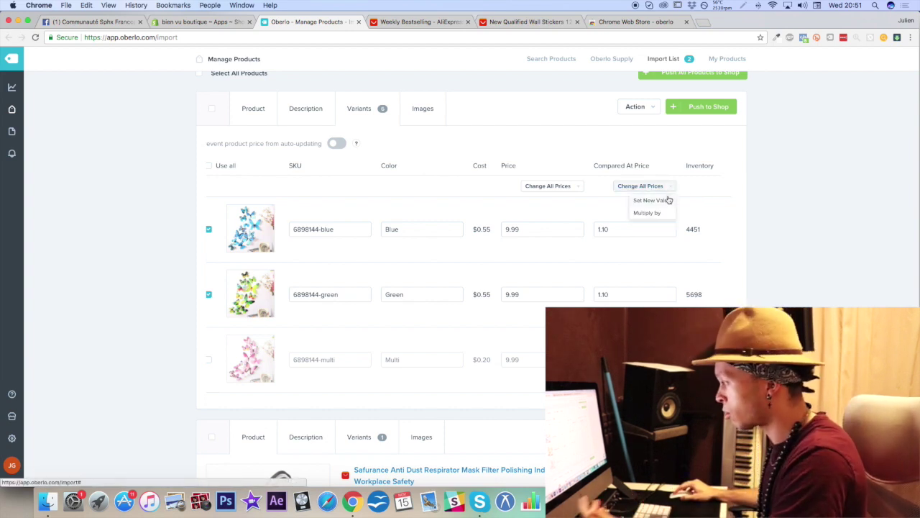
left_click(666, 201)
type("14.")
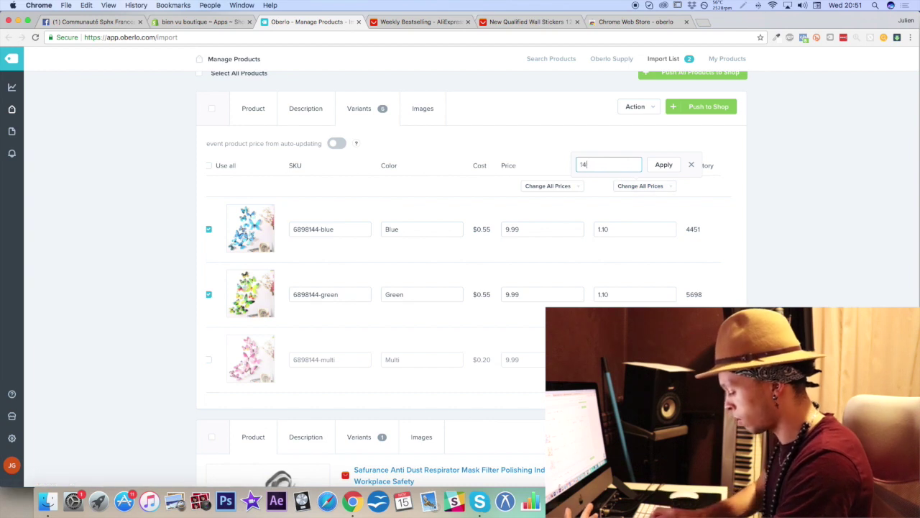
type("99")
left_click(676, 164)
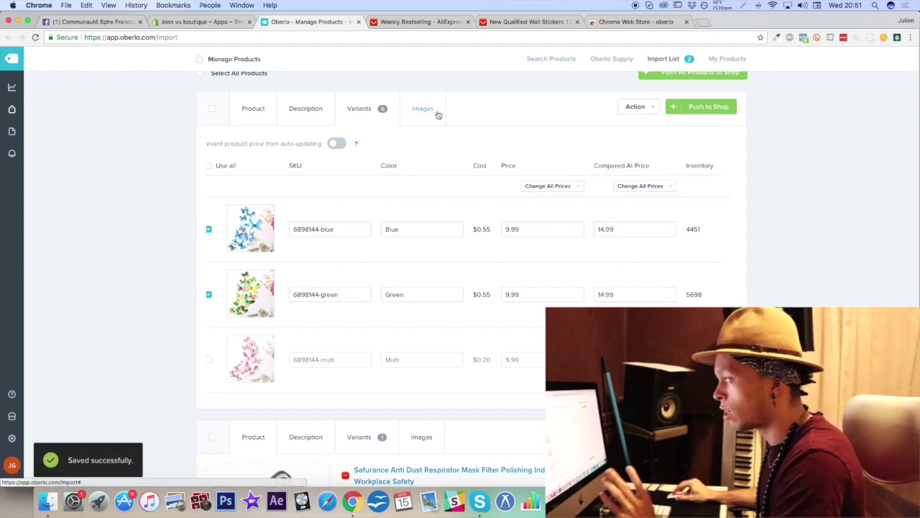
Exclude the pink Multi variant's image from the butterfly stickers' product images and review the remaining pictures
left_click(436, 112)
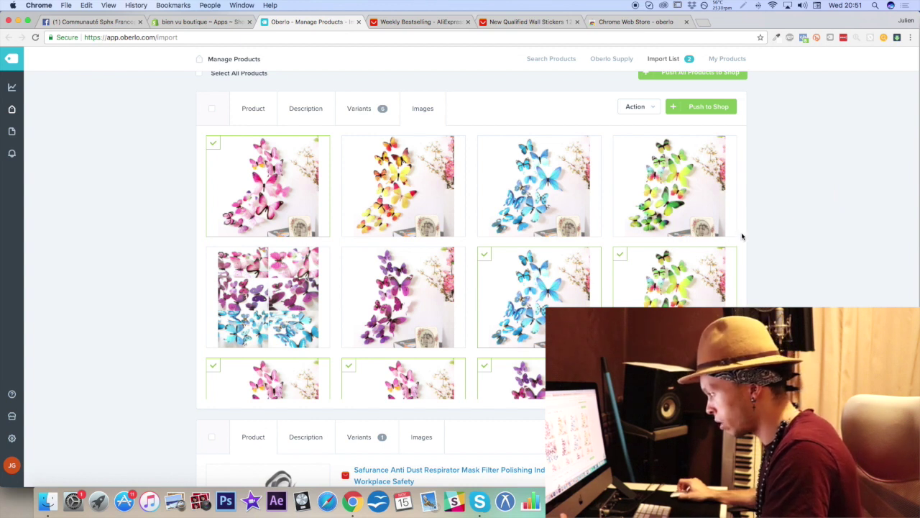
scroll(673, 280, "down", 3)
left_click(351, 247)
scroll(632, 210, "up", 5)
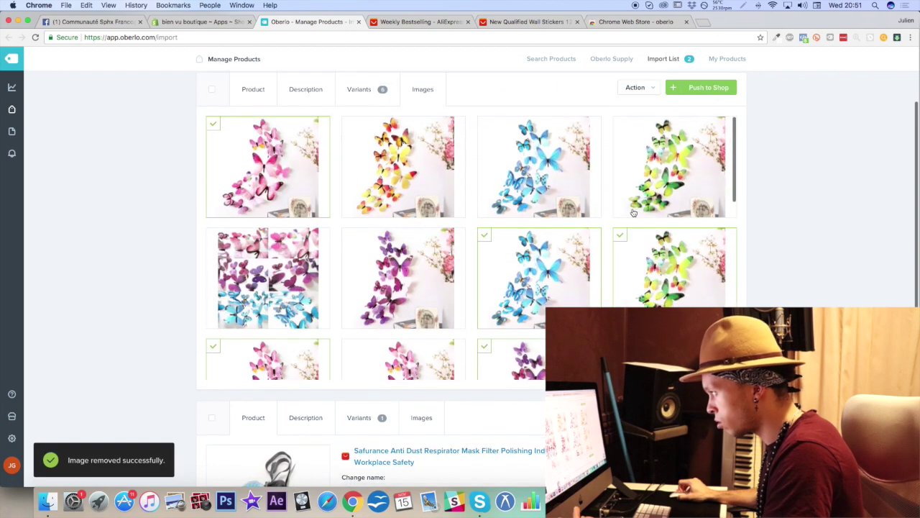
scroll(626, 215, "down", 5)
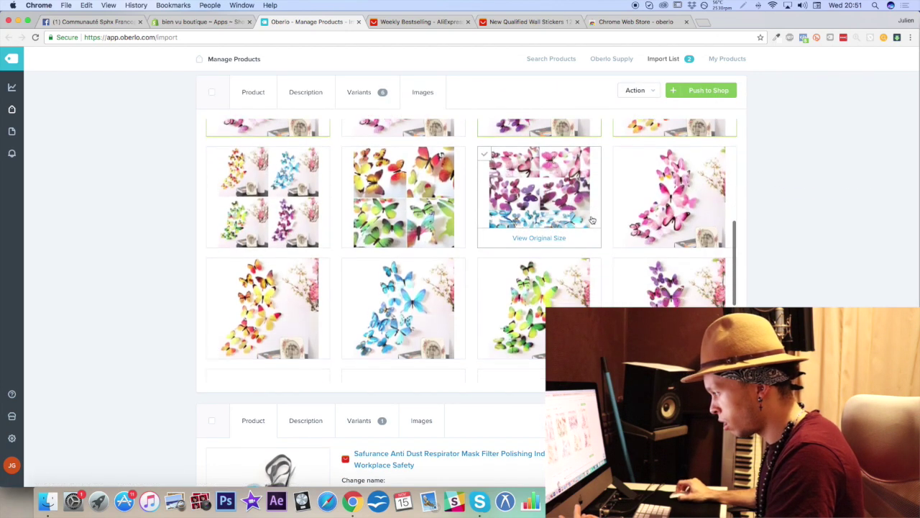
scroll(592, 219, "down", 3)
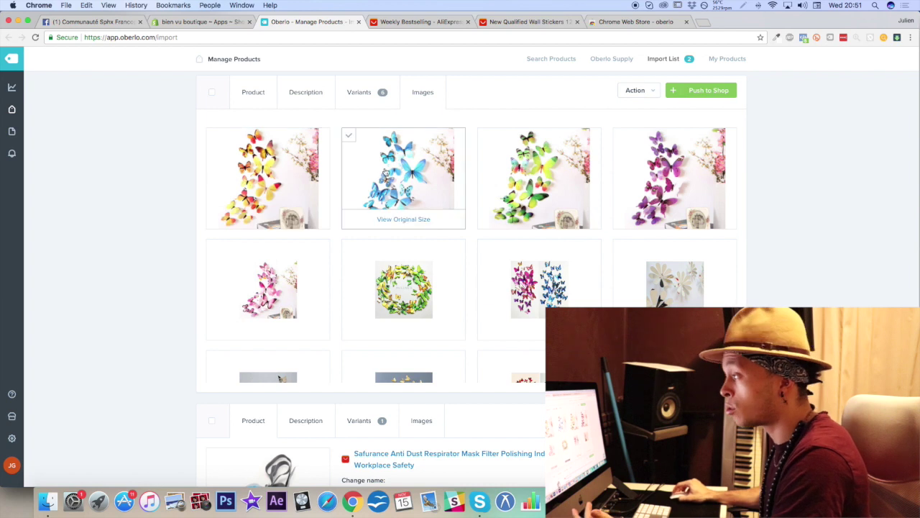
Try including the additional blue butterfly picture in the product images, and exclude it again
left_click(410, 156)
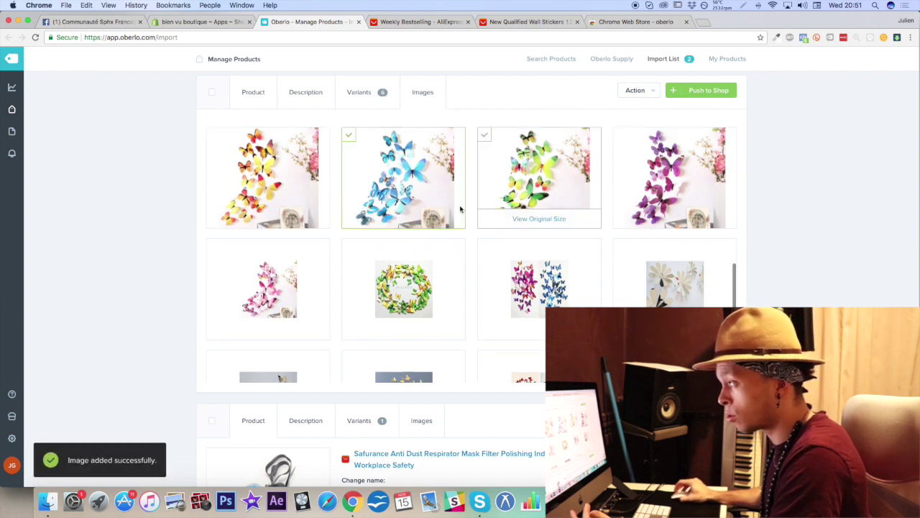
left_click(359, 205)
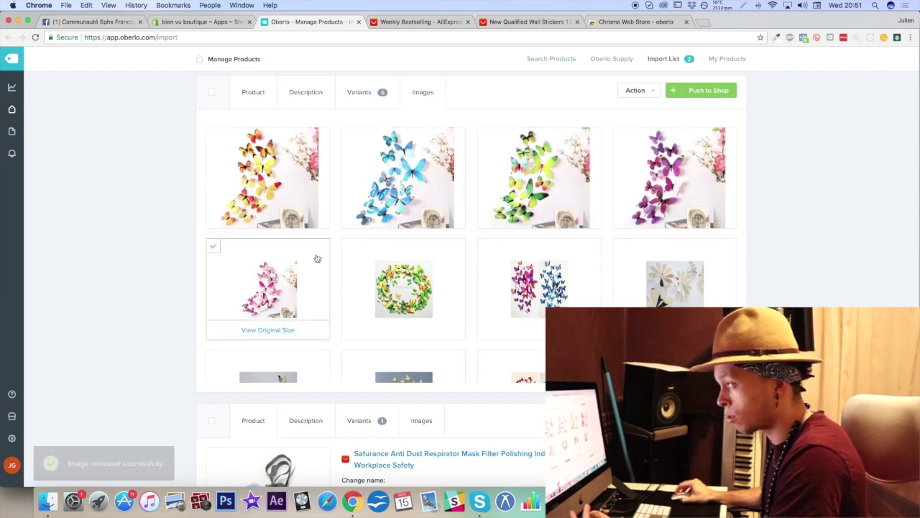
scroll(281, 246, "down", 3)
scroll(302, 237, "up", 2)
left_click(302, 237)
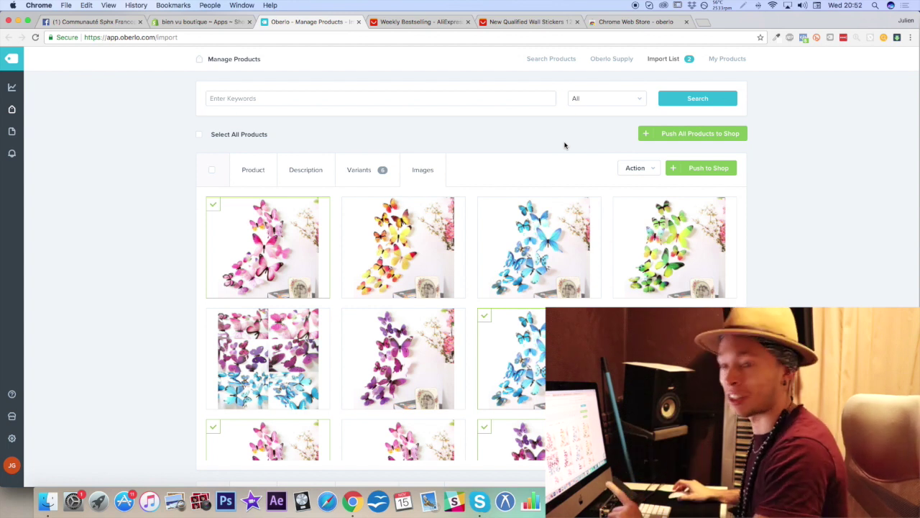
Open the butterfly stickers' description and insert blank lines above the supplier's specifications
left_click(327, 169)
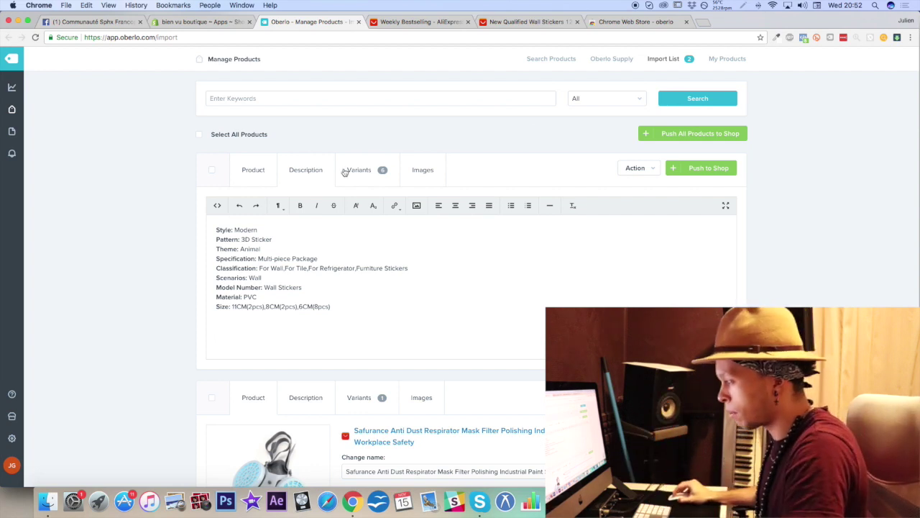
left_click(217, 230)
key("Return")
key("Return")
key("Return")
key("Return")
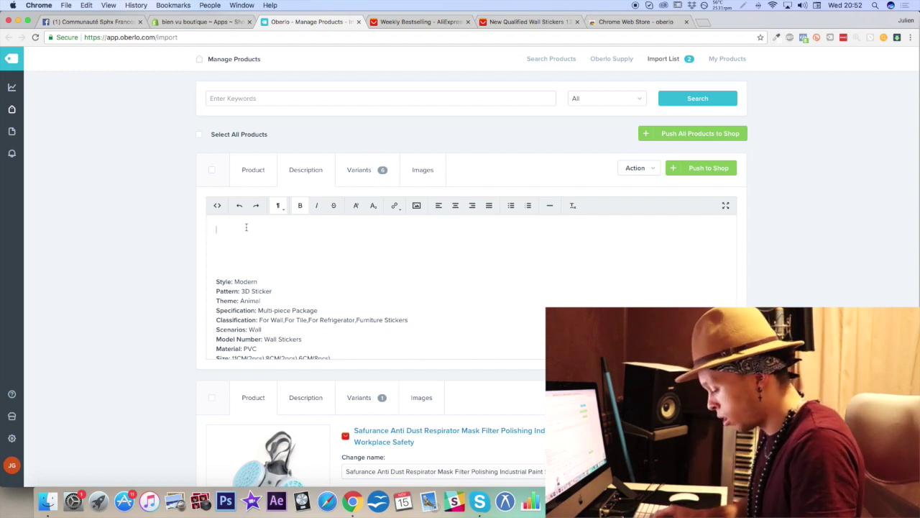
Write the line "Bénéfices plutôt que caractéristiques." at the beginning of the description
type("Bénéfice")
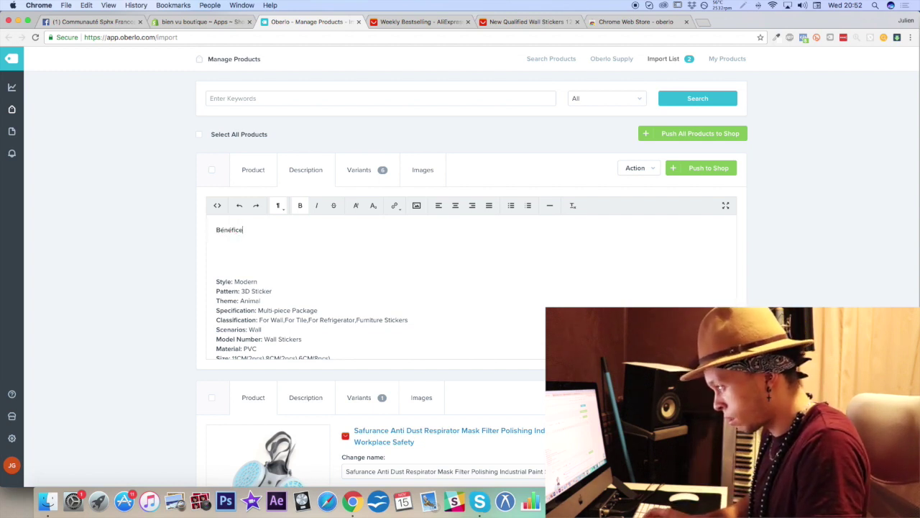
type("s plutôt q")
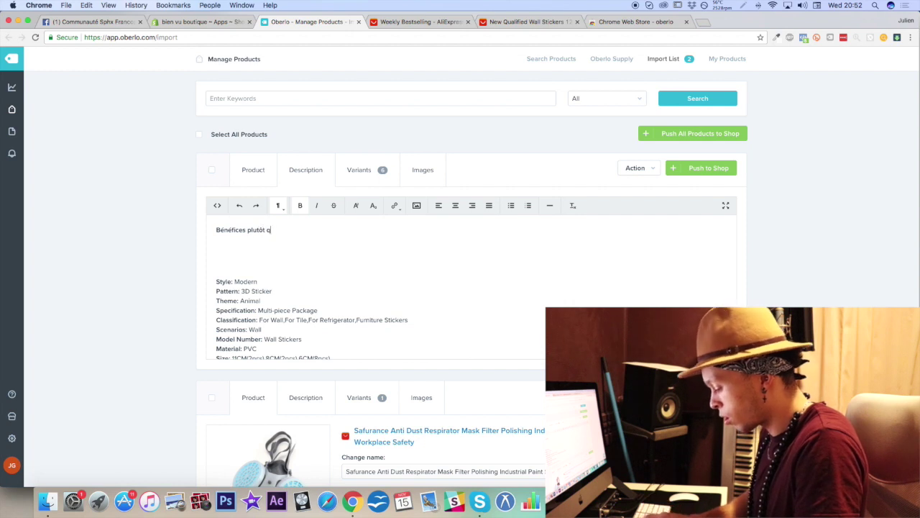
type("ue caractéristi")
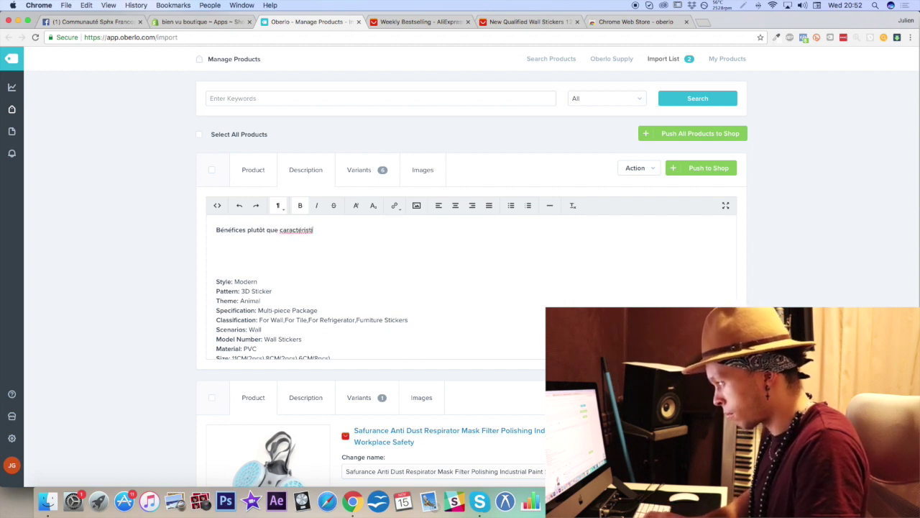
type("ques.")
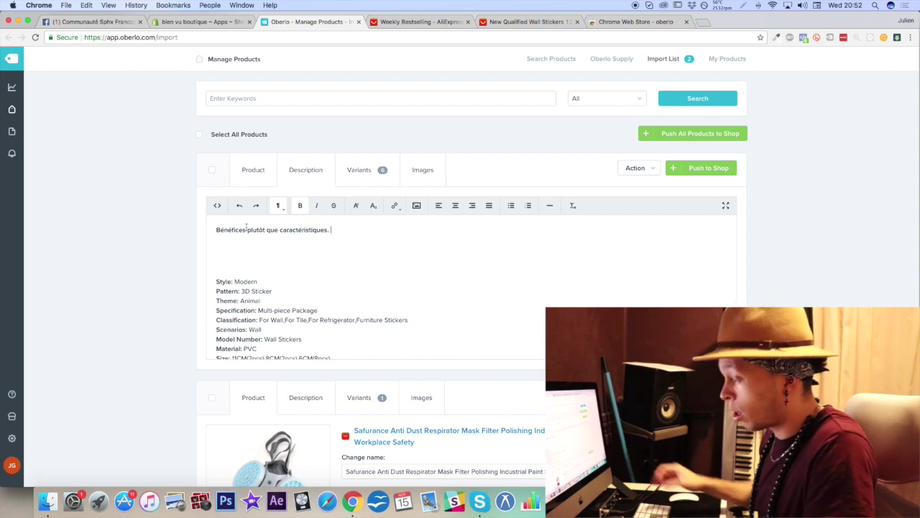
Examine the Pattern, Model Number and Material lines among the supplier's specifications
scroll(252, 248, "down", 1)
left_click_drag(272, 276, 216, 277)
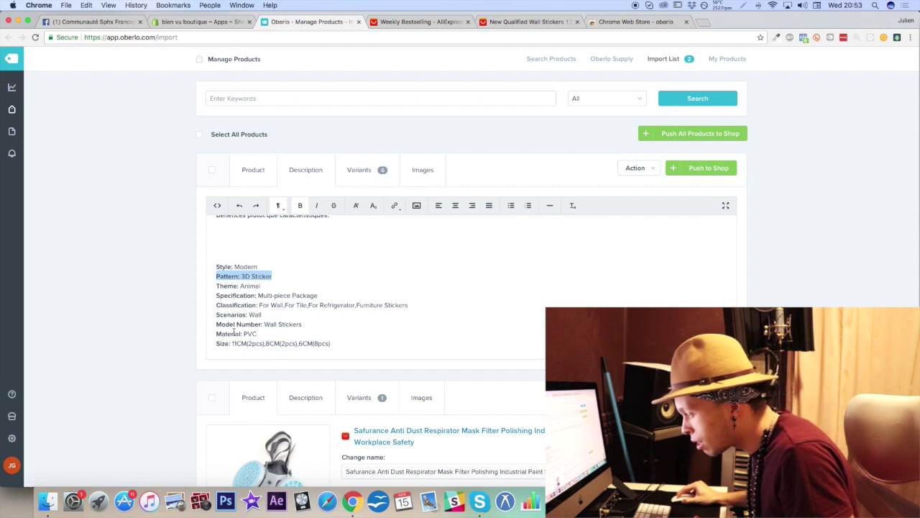
left_click_drag(213, 325, 310, 329)
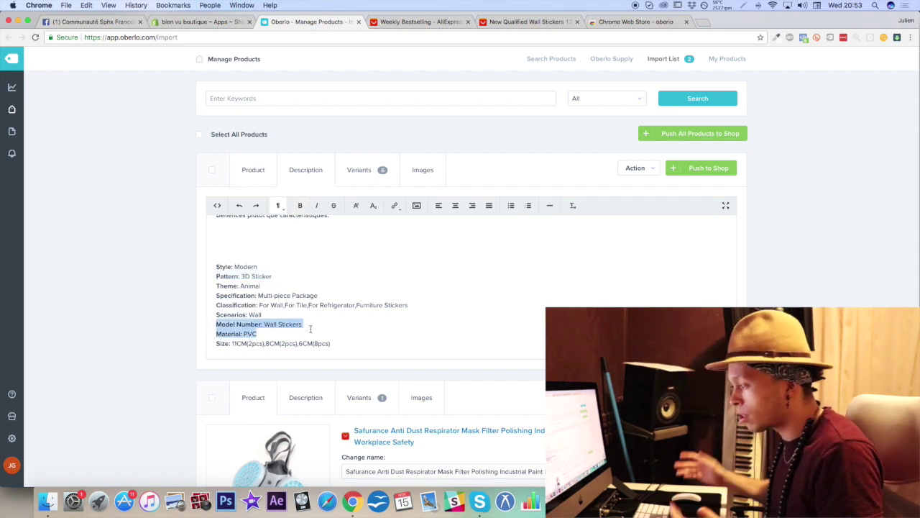
left_click(312, 326)
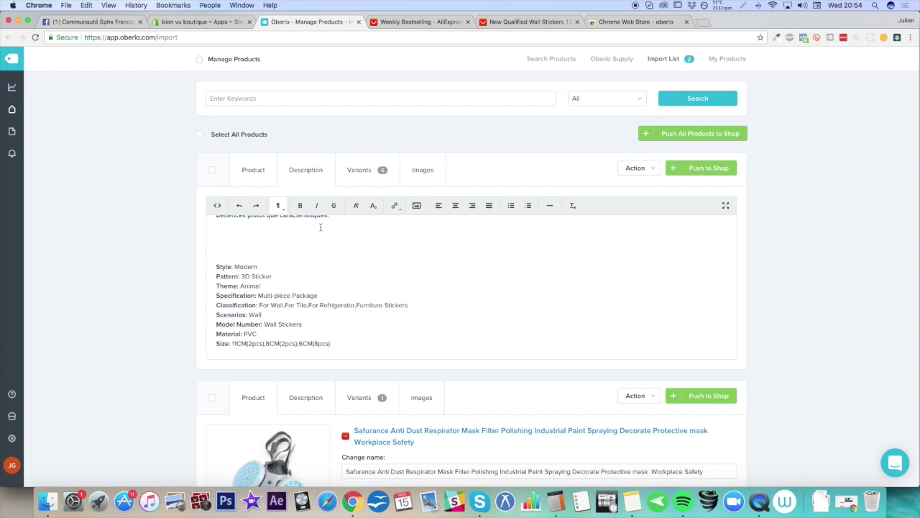
Add the example line "Colle super glue 83B 926 az38 afin de pouvoir coller et décoller les stickers à volonter, sans perte d'adhésion." above the specifications
left_click(357, 233)
type("Coll")
type("e super glue ")
type("8")
key("BackSpace")
type("83B 926 az38")
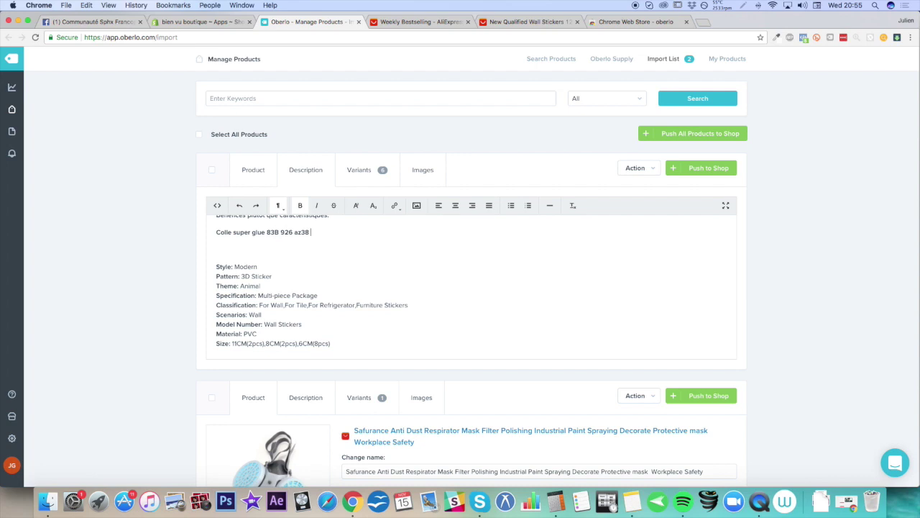
type("afin de pouvoir coller et décoller les stock")
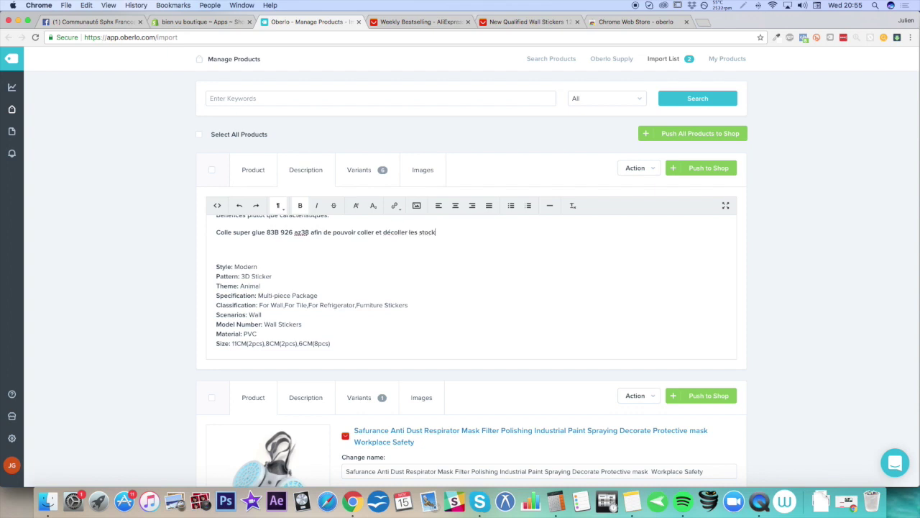
type("ers à volonter, sans perte d'adhésion.")
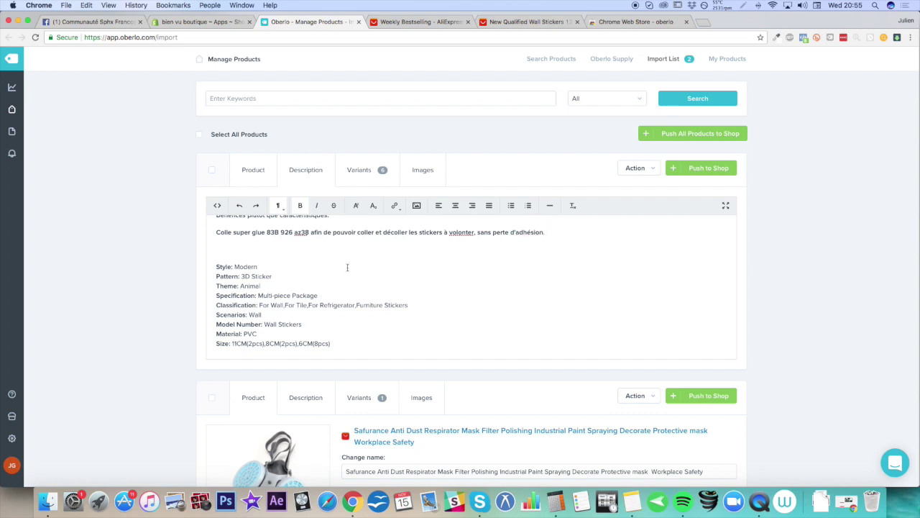
Correct "volonter" to "volonté" in the glue sentence of the description
left_click(474, 232)
key("BackSpace")
key("BackSpace")
type("é")
left_click(342, 241)
Review the glue reference and the benefit wording in the example sentence of the description
left_click_drag(550, 232, 326, 247)
left_click(262, 247)
left_click_drag(262, 247, 312, 245)
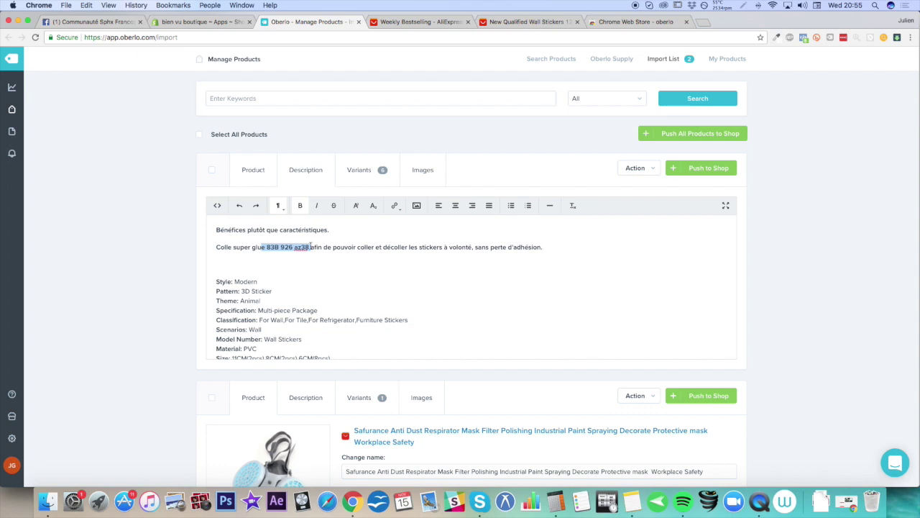
left_click(310, 247)
left_click_drag(357, 247, 544, 247)
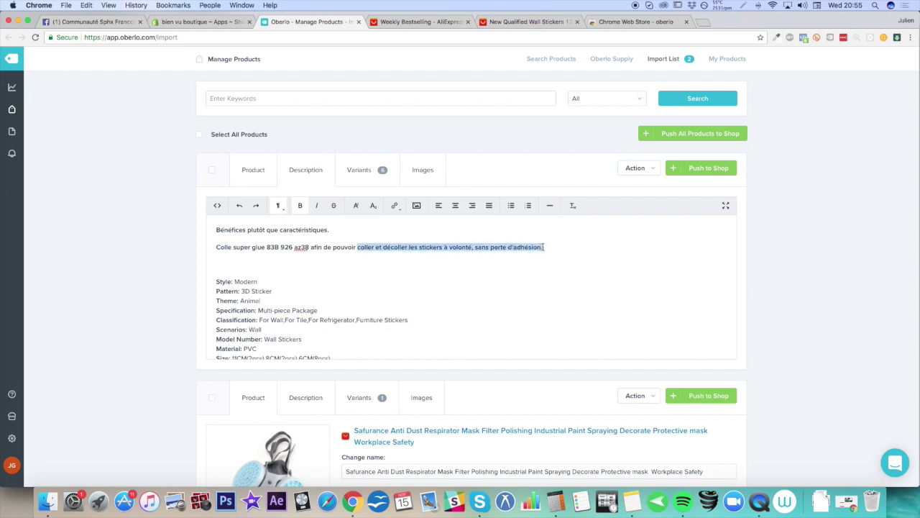
left_click(555, 247)
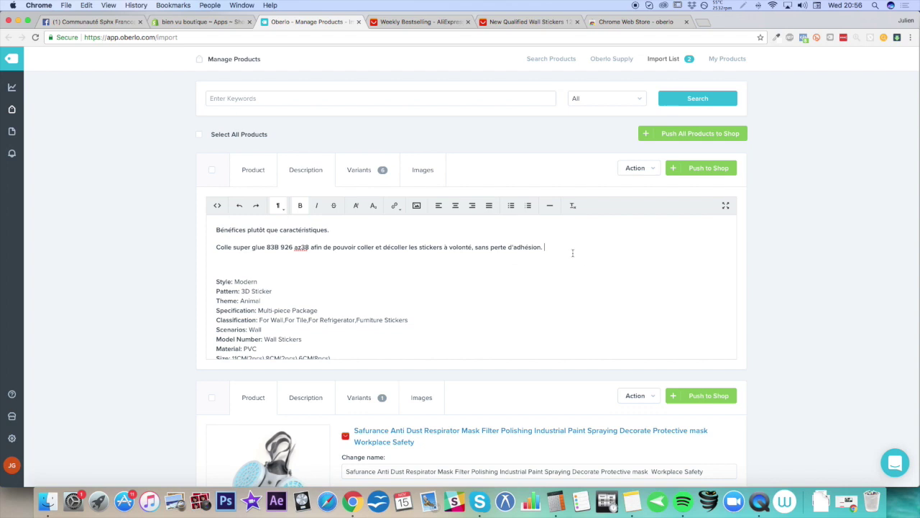
Replace both example lines of the description with the question "Est-ce que vous adorez les Papillons?"
triple_click(364, 243)
left_click_drag(364, 243, 215, 224)
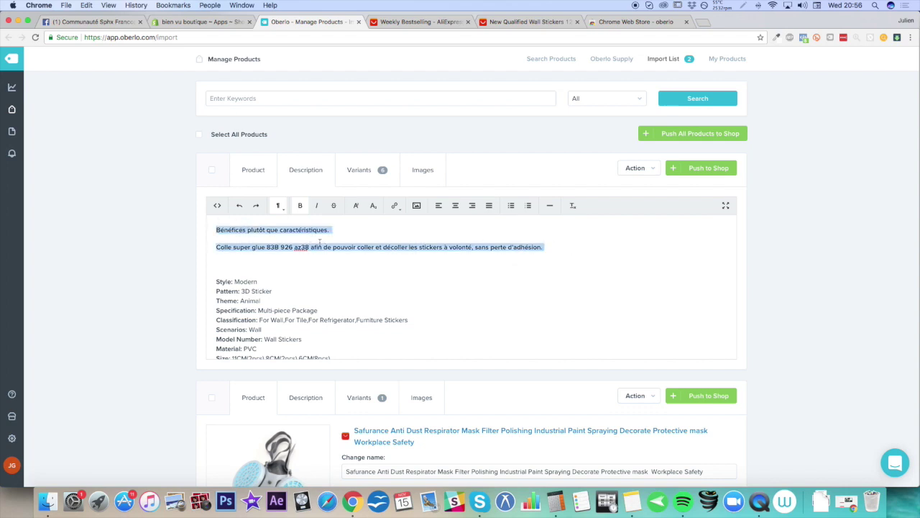
type("Est-ce q")
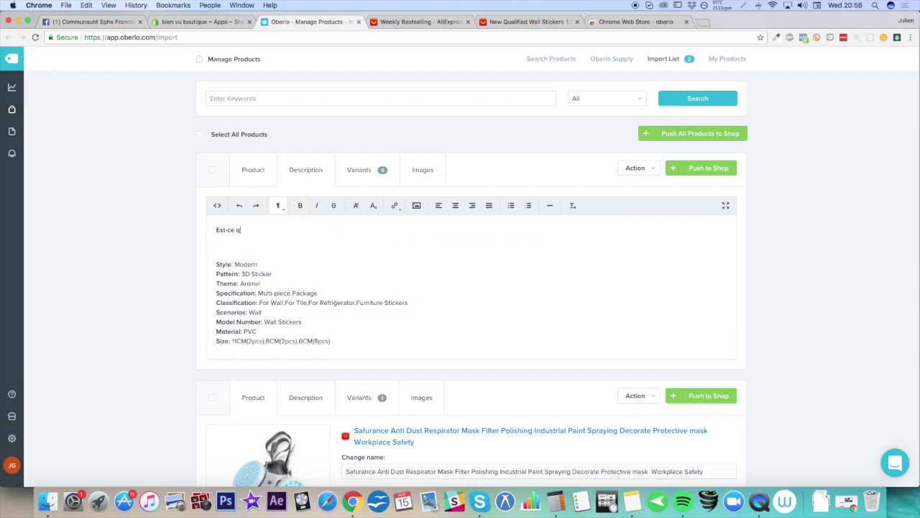
type("ue vous adorez les Papillons?")
Continue the opening with "Alors ces 12 stickers muraux seront parfaits pour décorer vos chambres et toutes les pièces de la maison." and start a new paragraph
type("Alors ce")
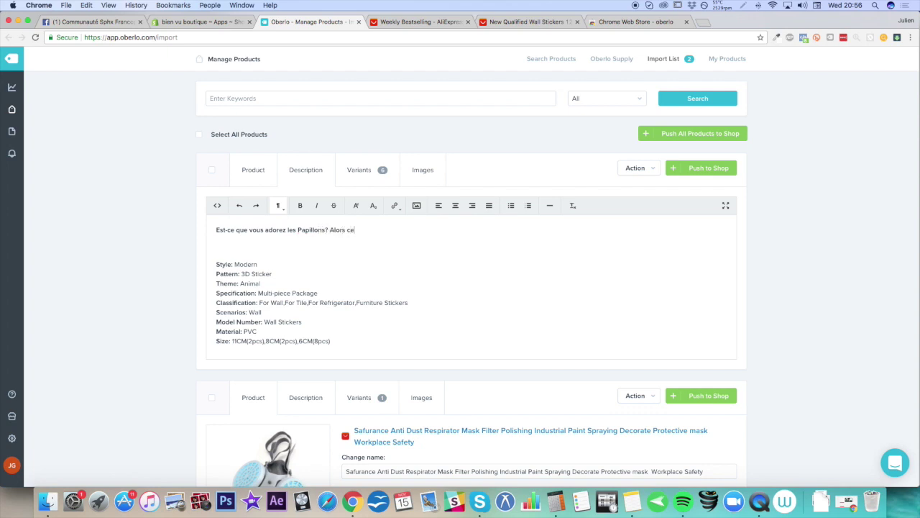
type("s pap")
key("BackSpace")
key("BackSpace")
key("BackSpace")
key("BackSpace")
type("12 stickers muraux seront parfaits pour décorer")
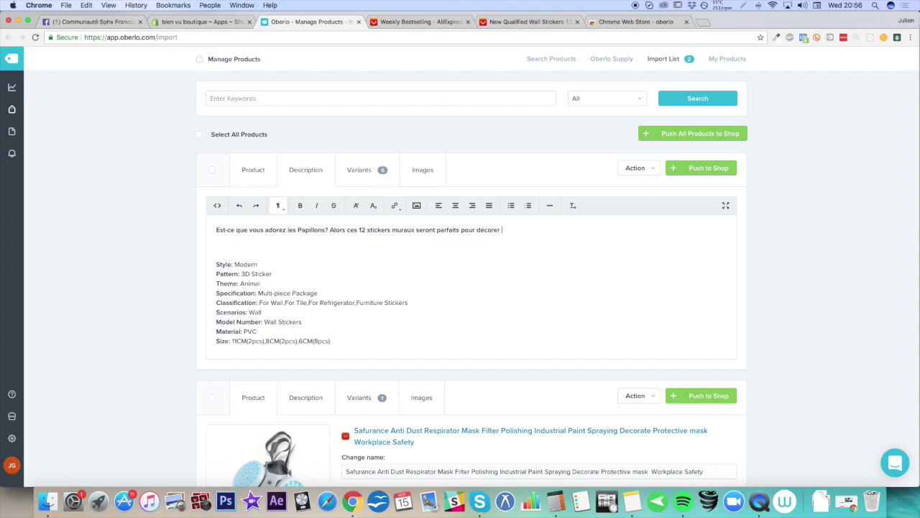
type(" vot")
key("BackSpace")
type("s chambres et toutes les pièces de la maison.")
key("Return")
key("Return")
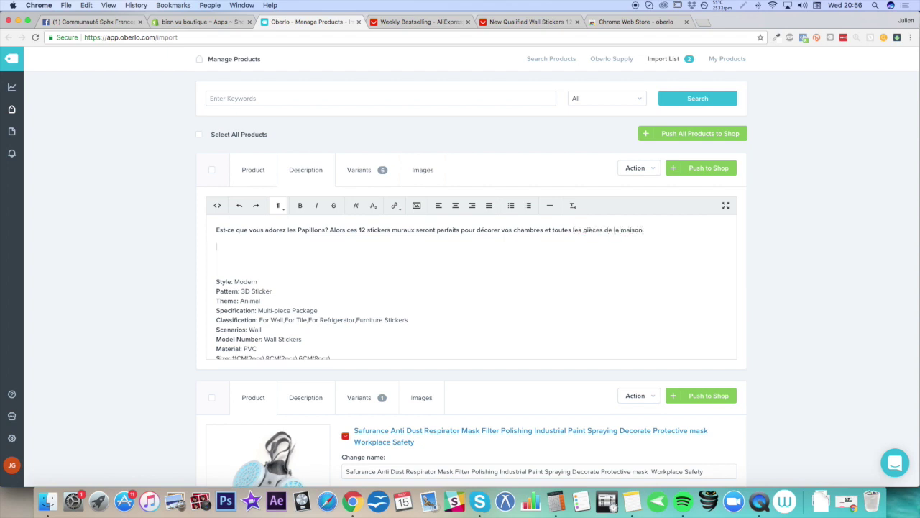
Write the second paragraph "Ce set d'autocollants 3D sera le cadeau parfait pour vos princesses à Noël."
key("BackSpace")
type("Ce set")
type("d'autocollants 3D fera le cadeau")
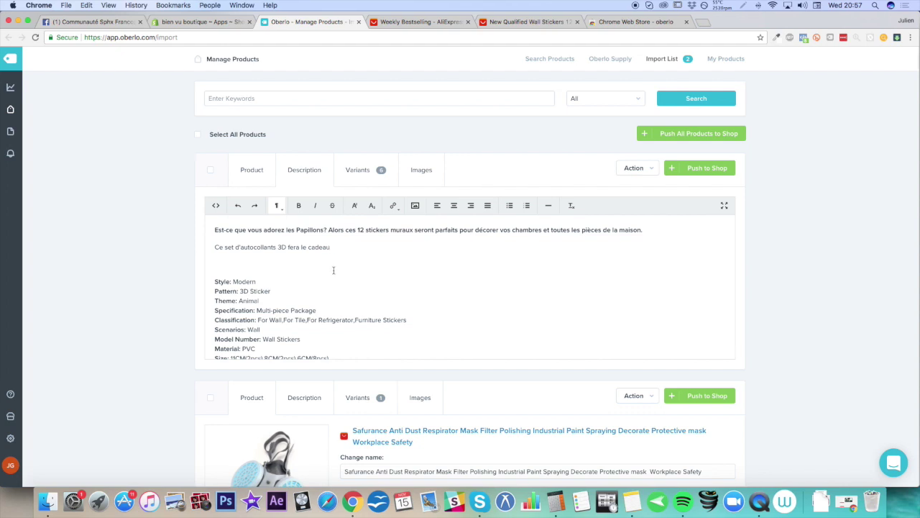
scroll(293, 247, "down", 1)
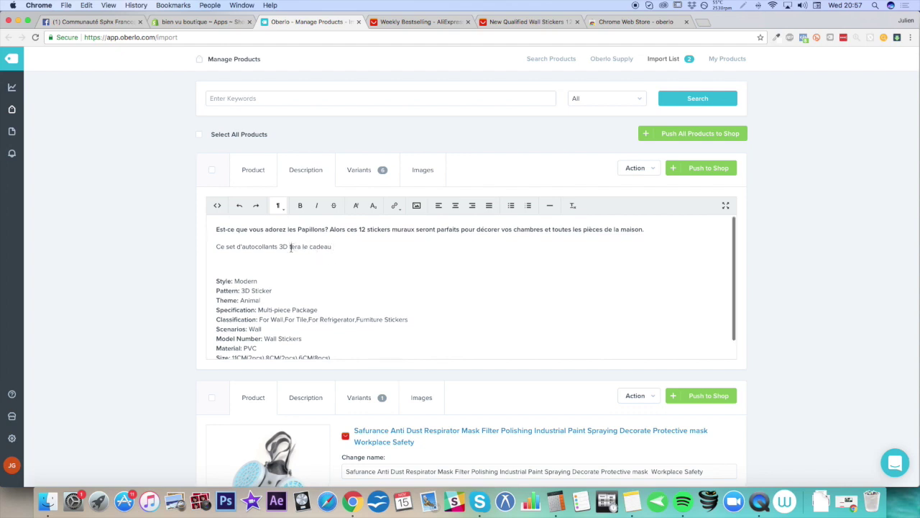
left_click(291, 248)
key("BackSpace")
type("sera le cadeau ")
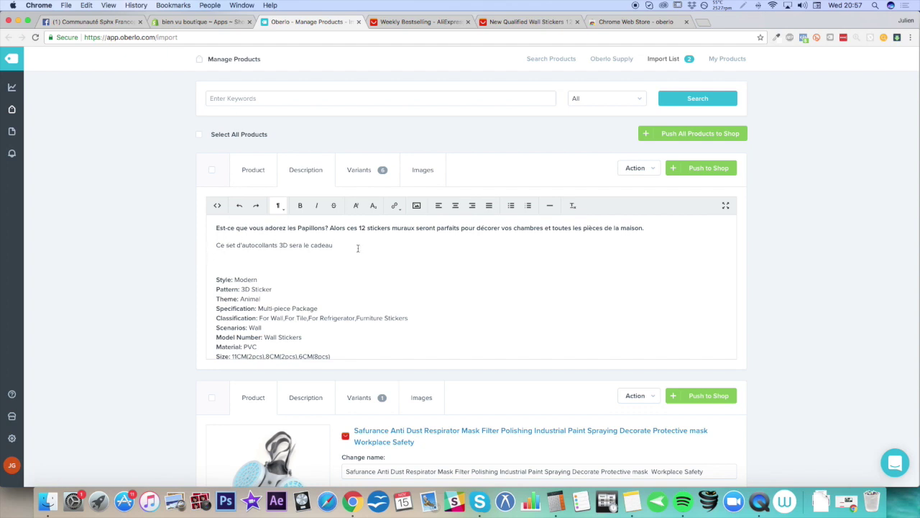
type("parfait pour vos princesses à Noël.")
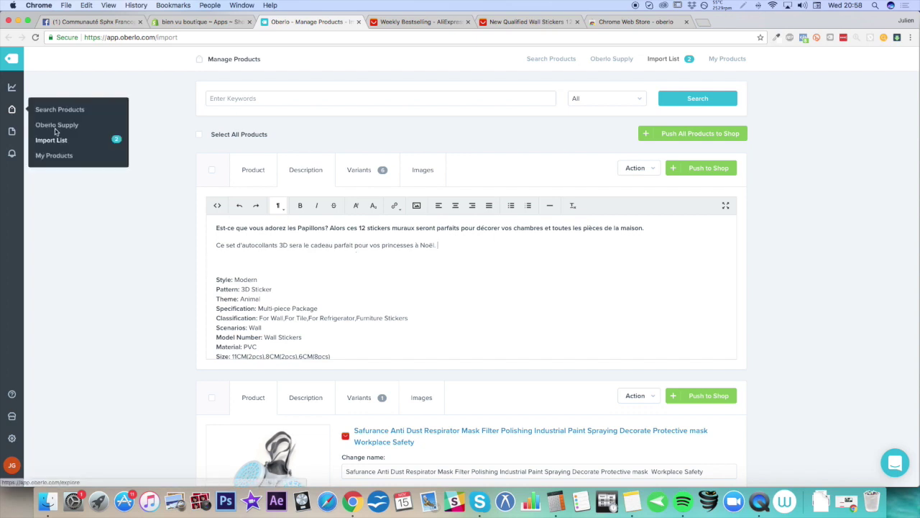
Review the wording "vos princesses" in the description's Christmas gift sentence
left_click_drag(414, 245, 370, 245)
left_click(429, 241)
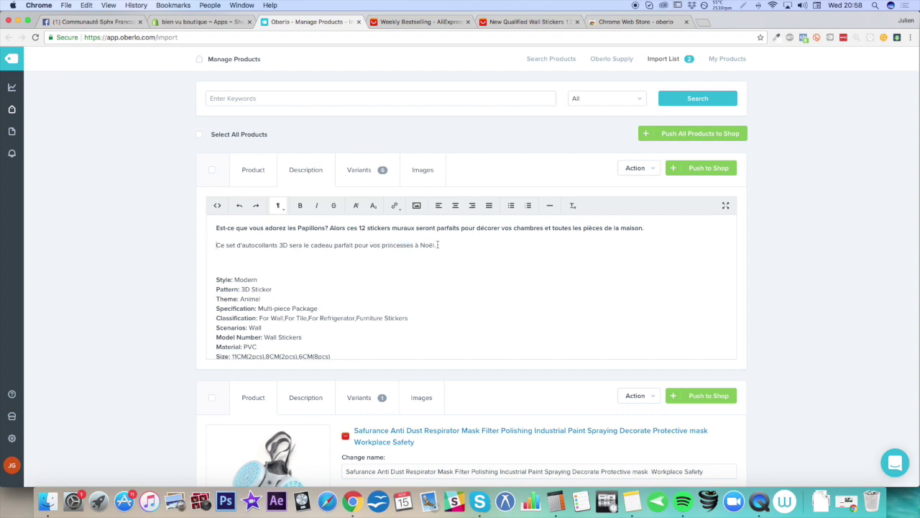
left_click_drag(382, 245, 414, 245)
left_click(306, 245)
left_click(489, 245)
Add the heading "Caractéristiques" above the specifications and delete the lines from Style through Model Number
left_click(285, 256)
type("Caractéristiques:")
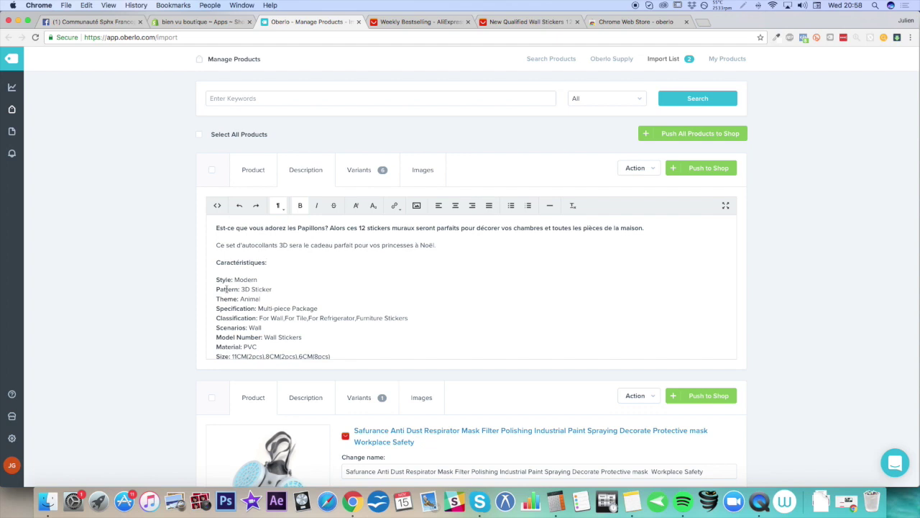
scroll(238, 262, "down", 2)
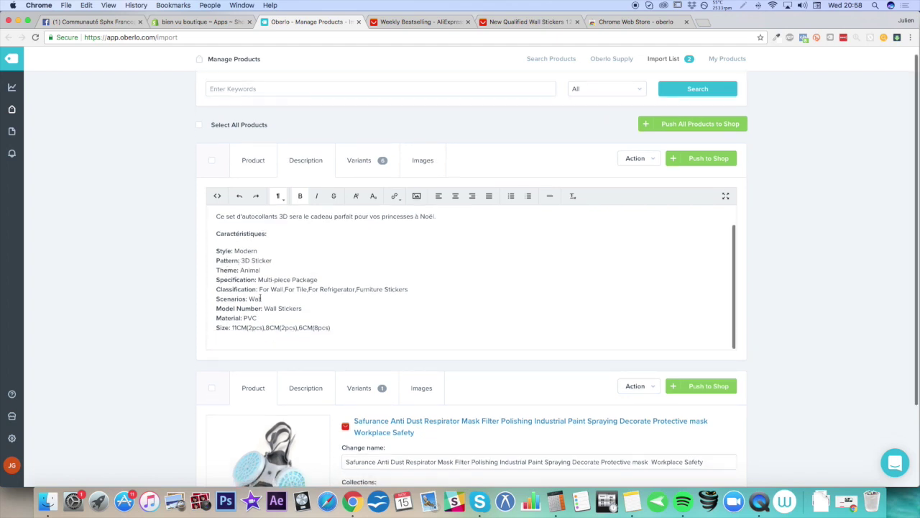
left_click_drag(330, 306, 207, 246)
key("BackSpace")
key("BackSpace")
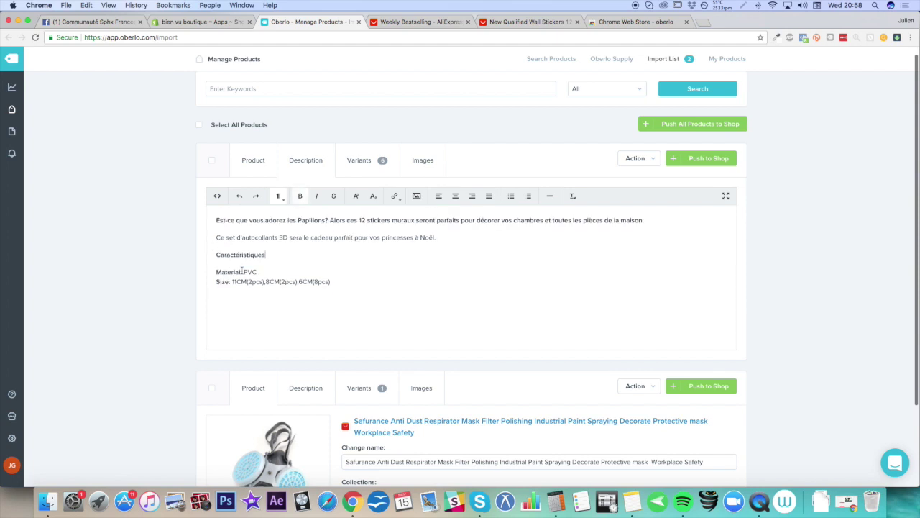
Translate the remaining specification labels, changing Material to "Matériel" and Size to "Taille"
key("BackSpace")
key("BackSpace")
key("BackSpace")
key("BackSpace")
key("BackSpace")
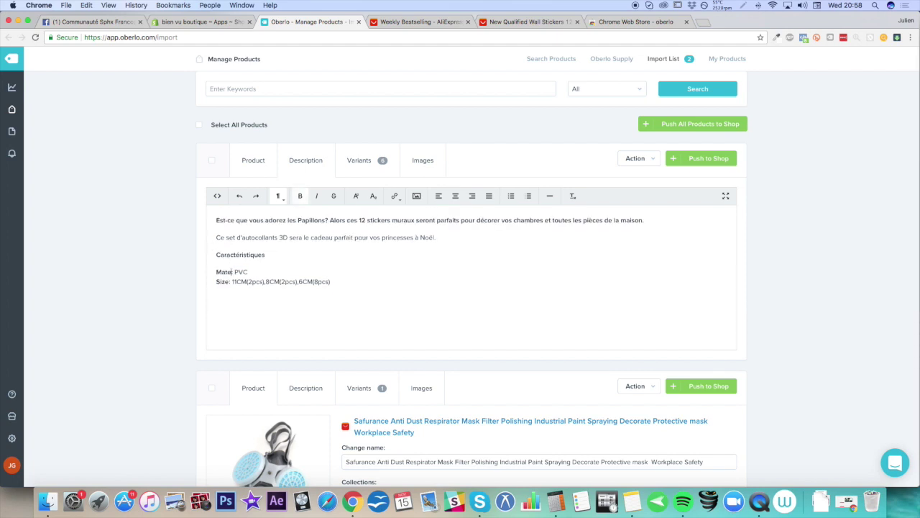
type("ériel:")
left_click_drag(230, 282, 220, 282)
key("BackSpace")
type("Taille")
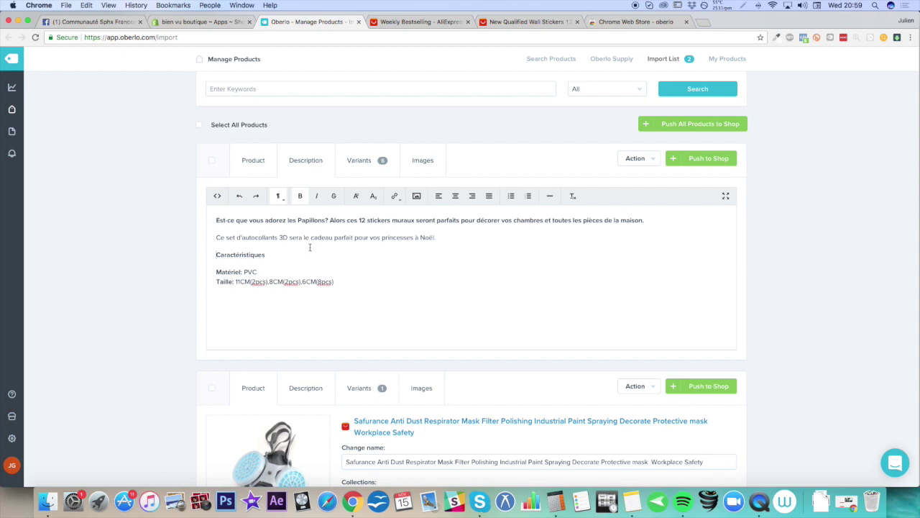
Select the whole finished description to review it, and return to the butterfly stickers' general product details
left_click(476, 237)
key("super+a")
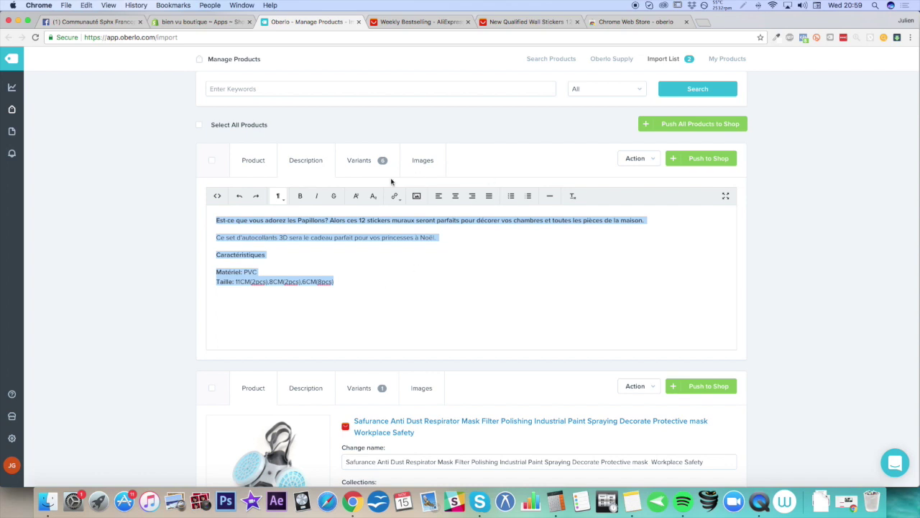
left_click(254, 160)
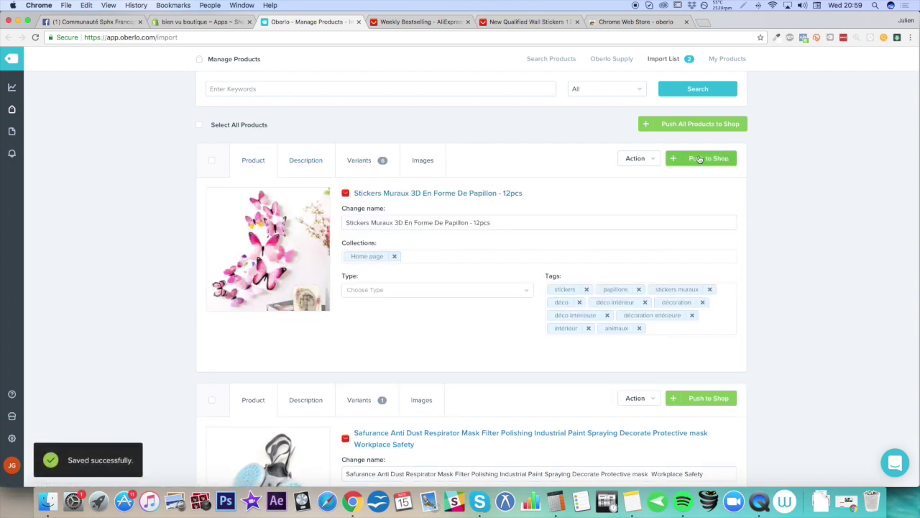
Check the product list in the Shopify admin and return to the Oberlo import list
left_click(185, 23)
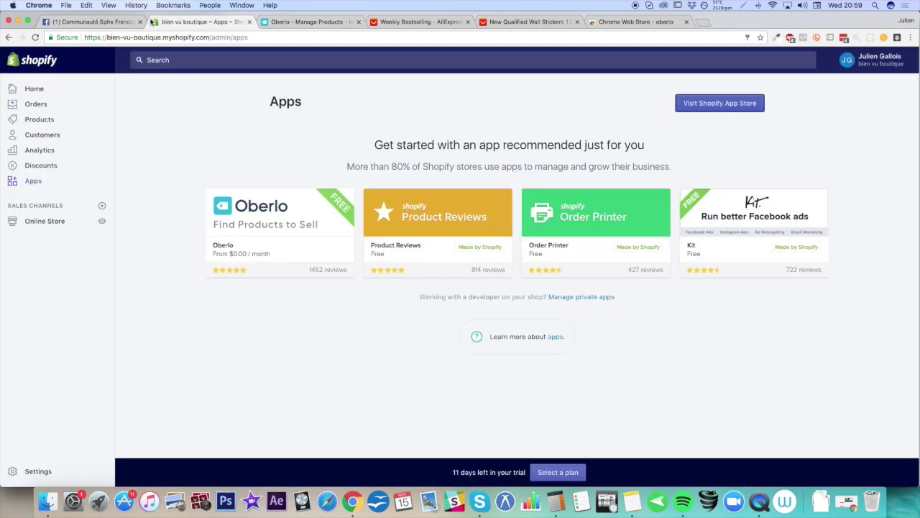
left_click(93, 126)
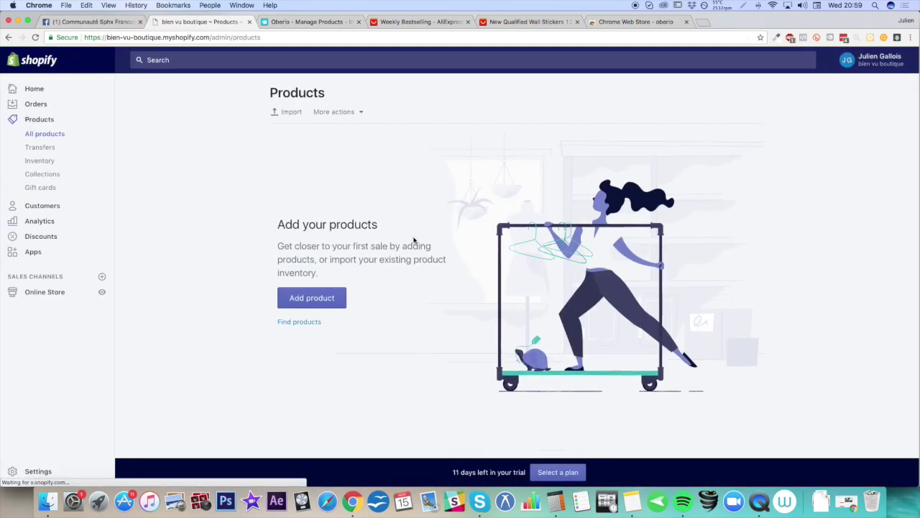
left_click(306, 22)
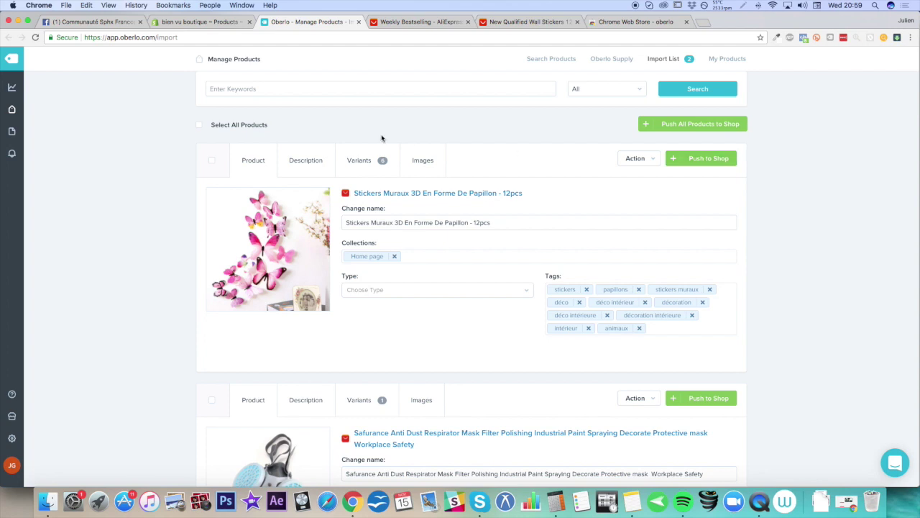
Copy the butterfly stickers' full description and push the product to the shop
left_click(320, 160)
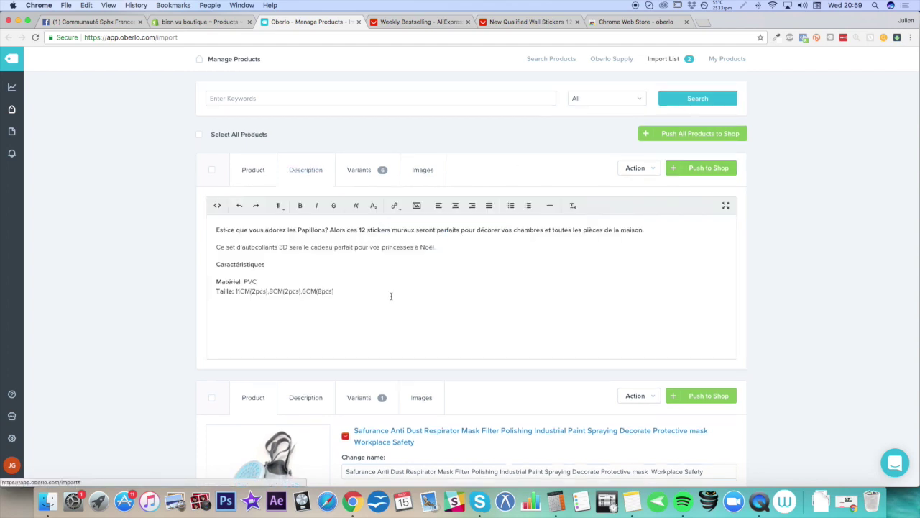
left_click(319, 245)
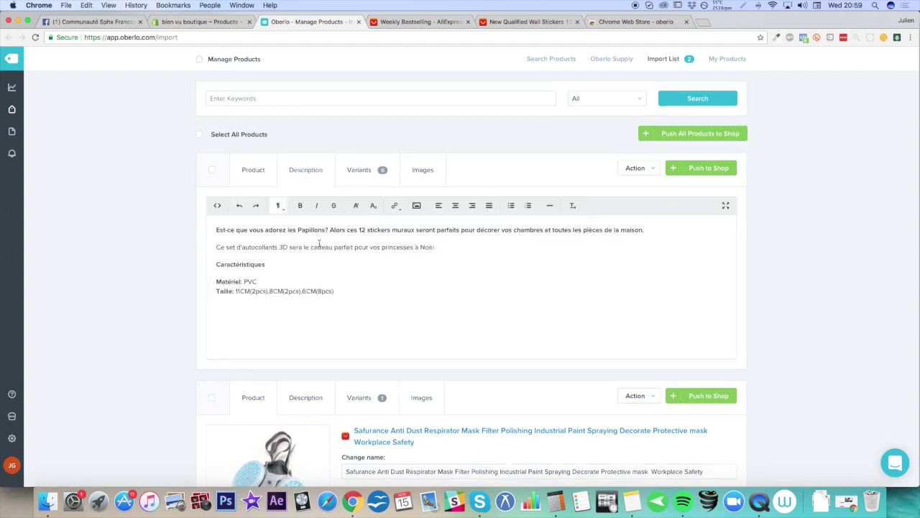
key("super+a")
key("super+c")
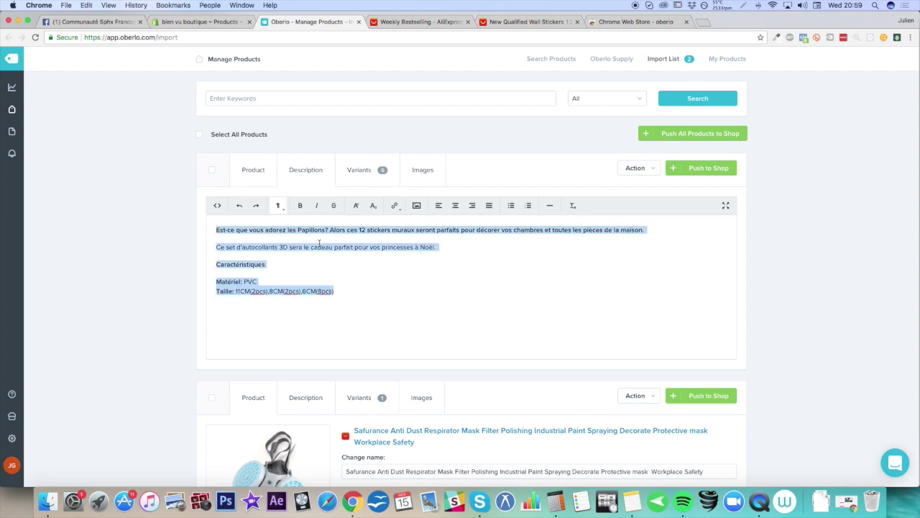
left_click(253, 169)
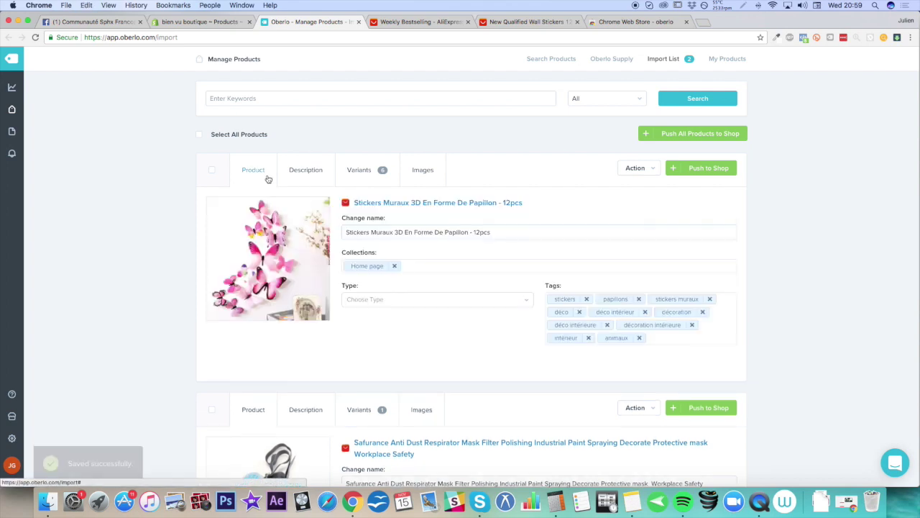
left_click(731, 173)
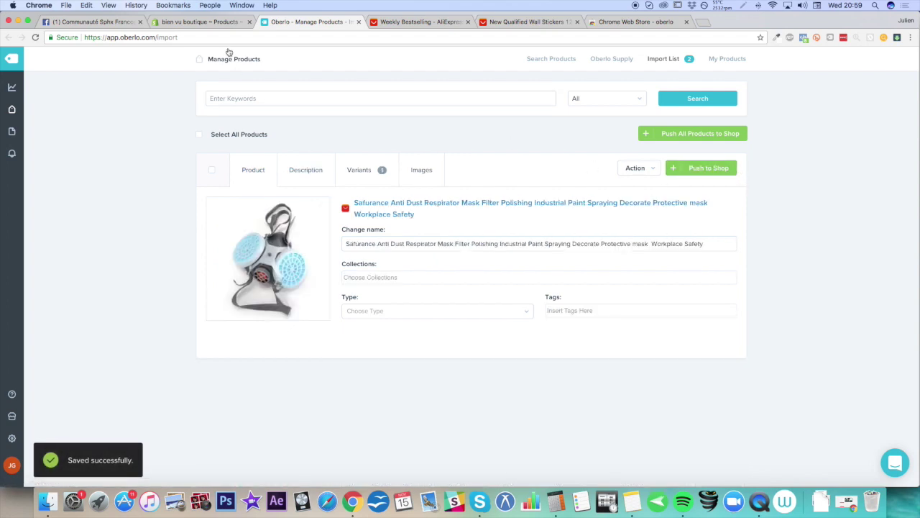
Switch to the Shopify admin, refresh the product list and open the butterfly stickers product
left_click(202, 21)
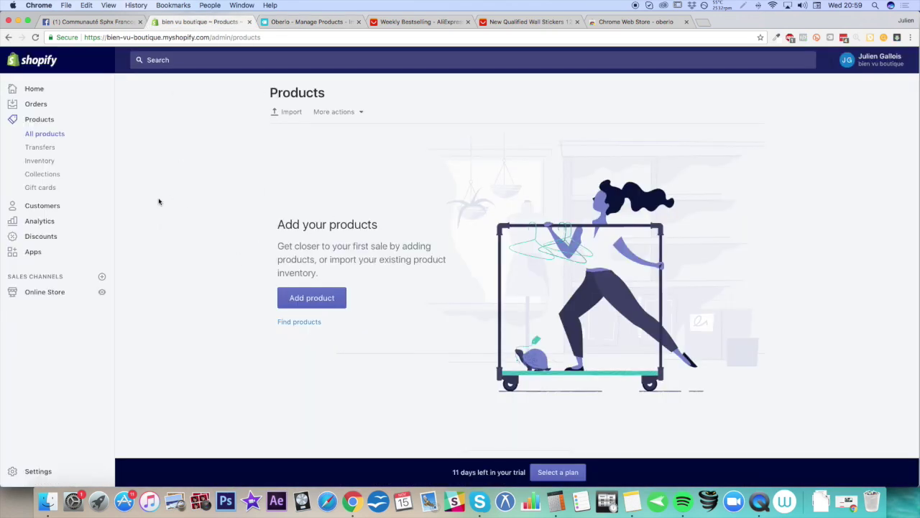
key("super+r")
key("super+r")
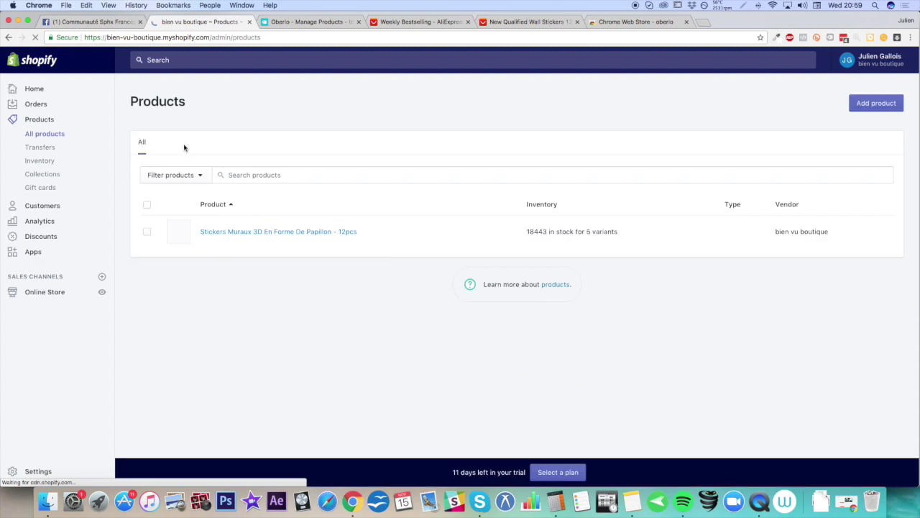
left_click(277, 235)
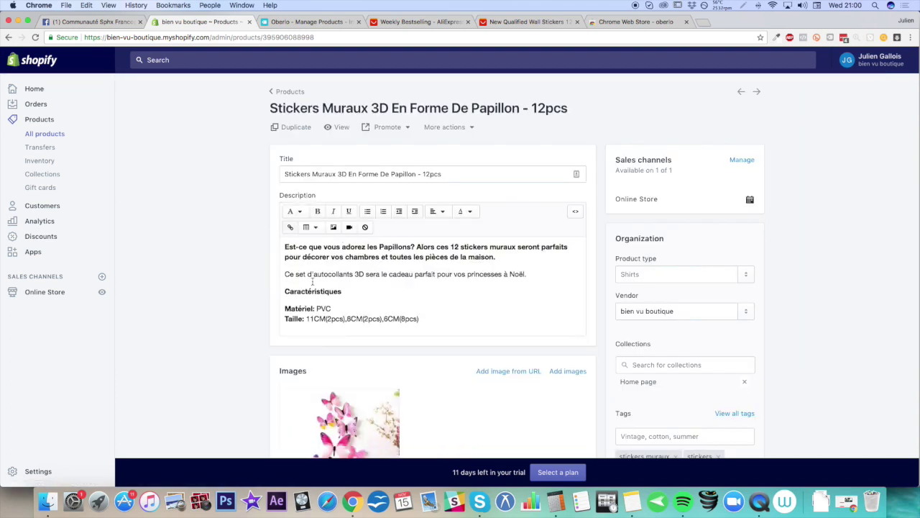
Replace the product description with the copied text and change the bold heading to an underlined, non-bold "Caractéristiques:"
left_click(429, 287)
key("super+a")
key("super+v")
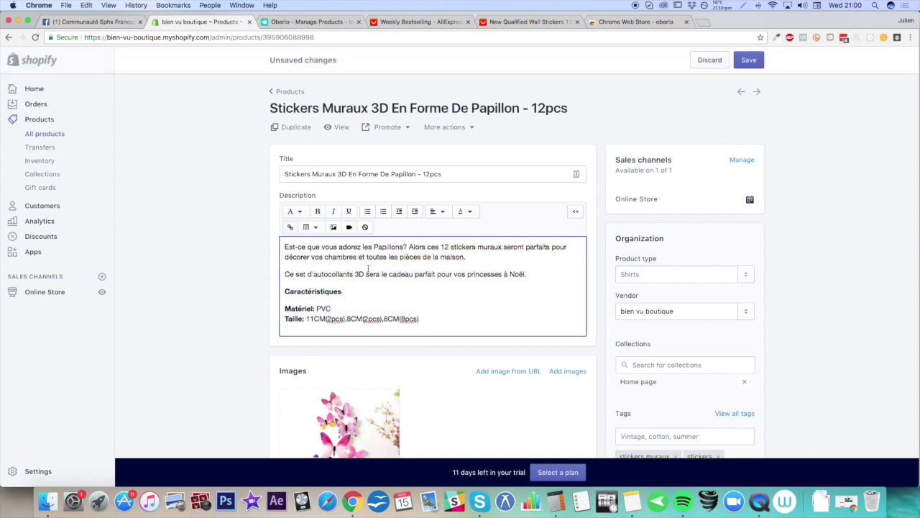
double_click(341, 291)
left_click(349, 211)
left_click(355, 288)
left_click_drag(355, 291, 282, 295)
key("super+b")
left_click(375, 298)
Reload the product page, discarding the unsaved edits, and assign the pink butterfly image to the Pink variant
scroll(528, 263, "down", 5)
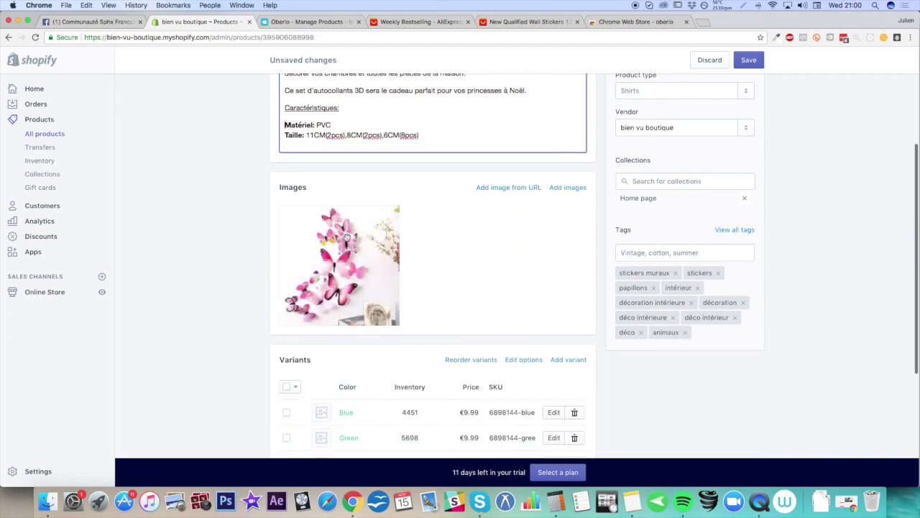
scroll(433, 263, "down", 3)
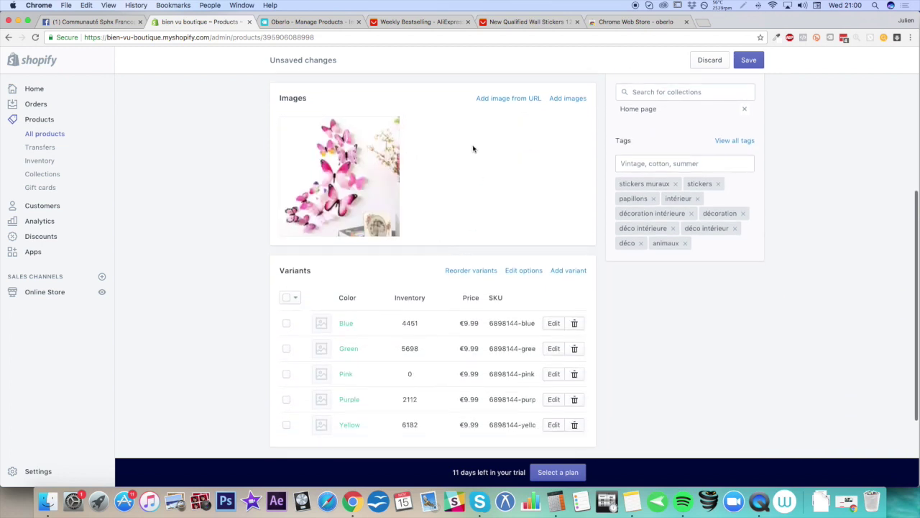
key("super+r")
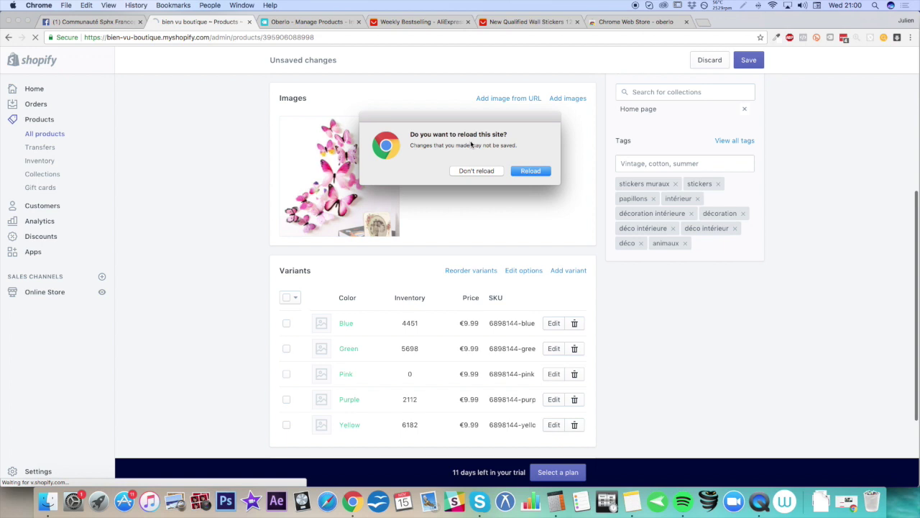
left_click(530, 172)
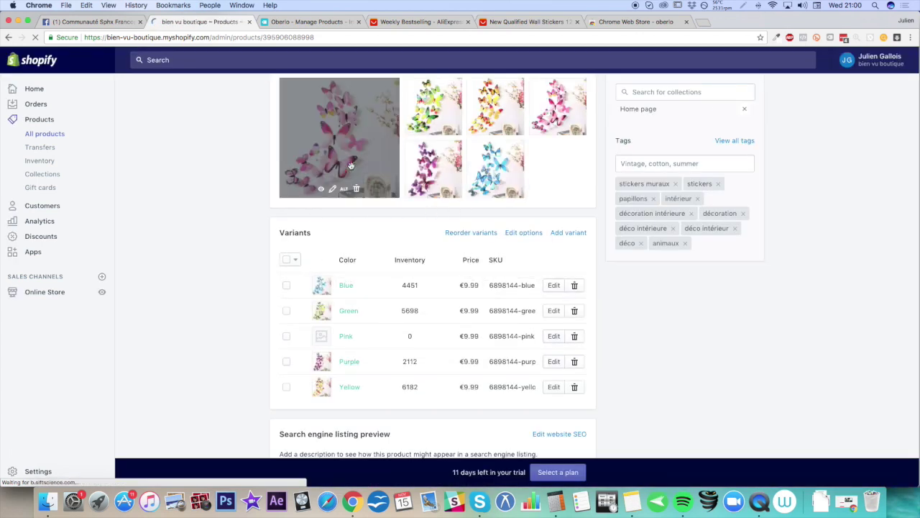
scroll(324, 297, "down", 3)
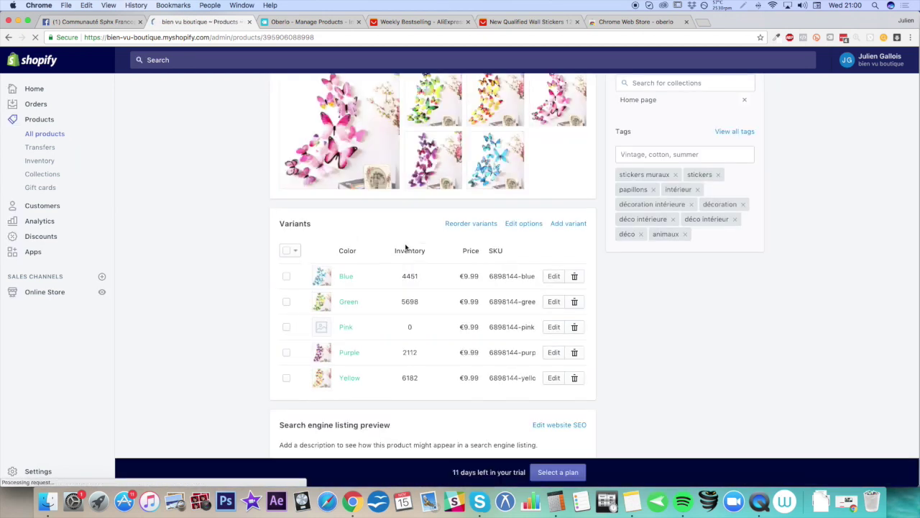
left_click_drag(348, 183, 322, 365)
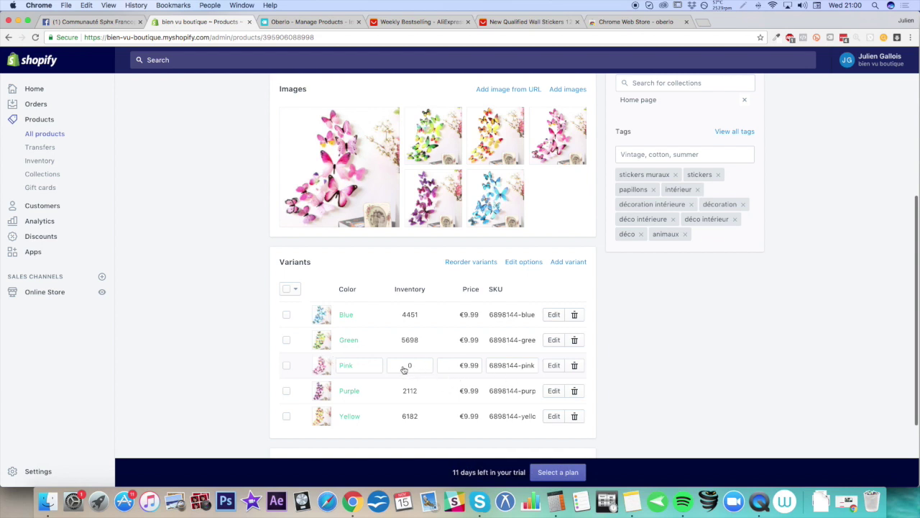
Remove the bold formatting from the description's opening paragraph, undoing an accidental paste over it
scroll(415, 376, "up", 10)
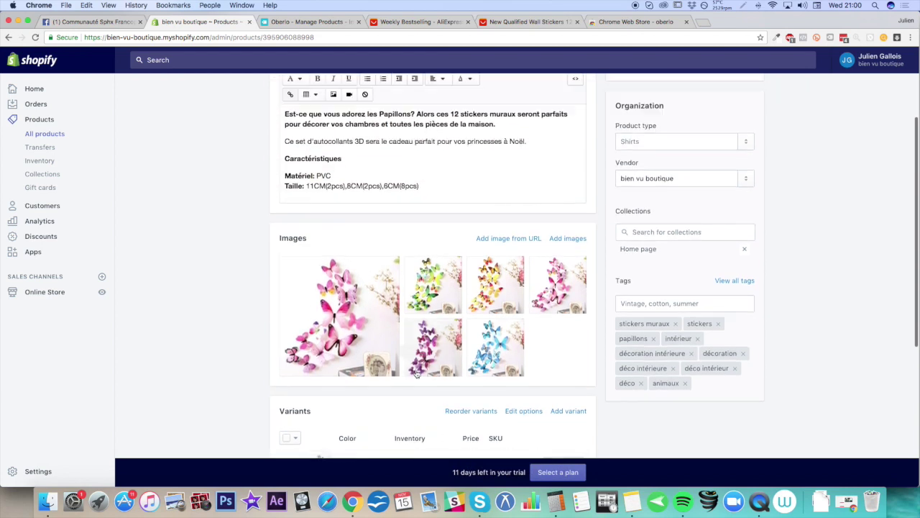
left_click_drag(507, 237, 248, 218)
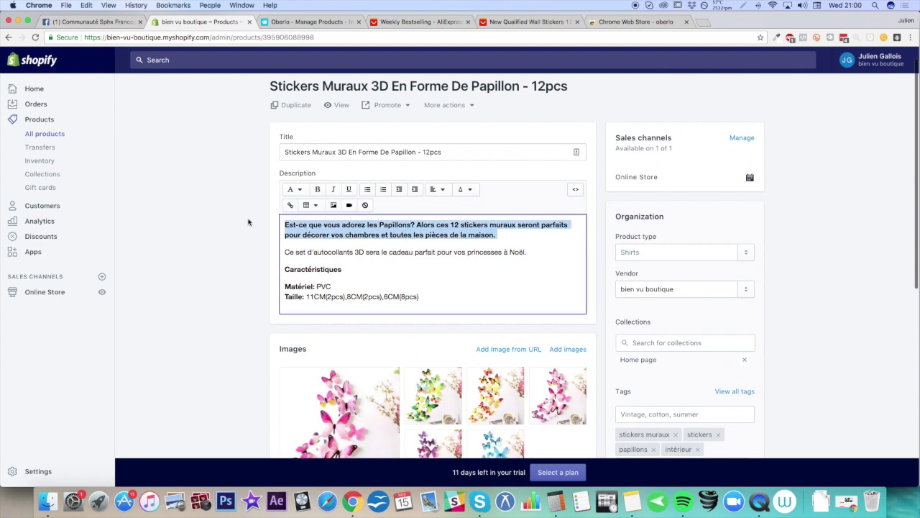
left_click(372, 262)
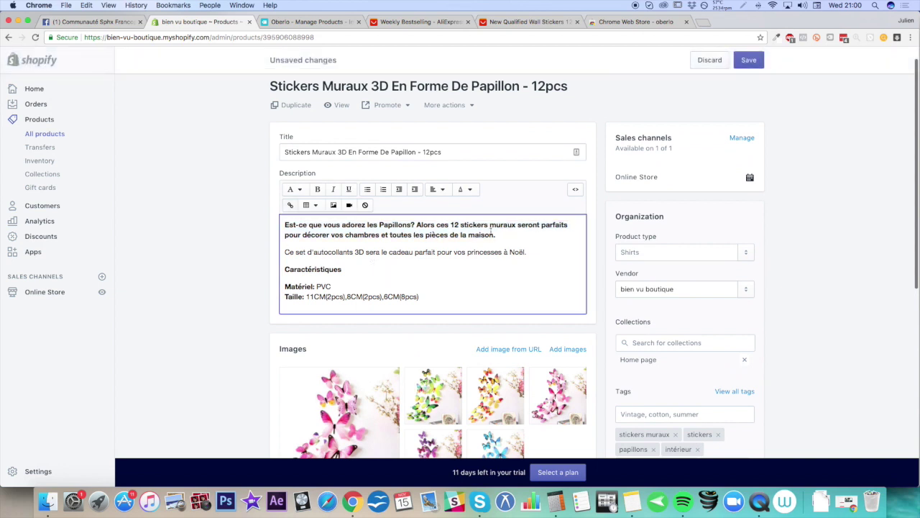
left_click_drag(495, 235, 270, 225)
key("super+v")
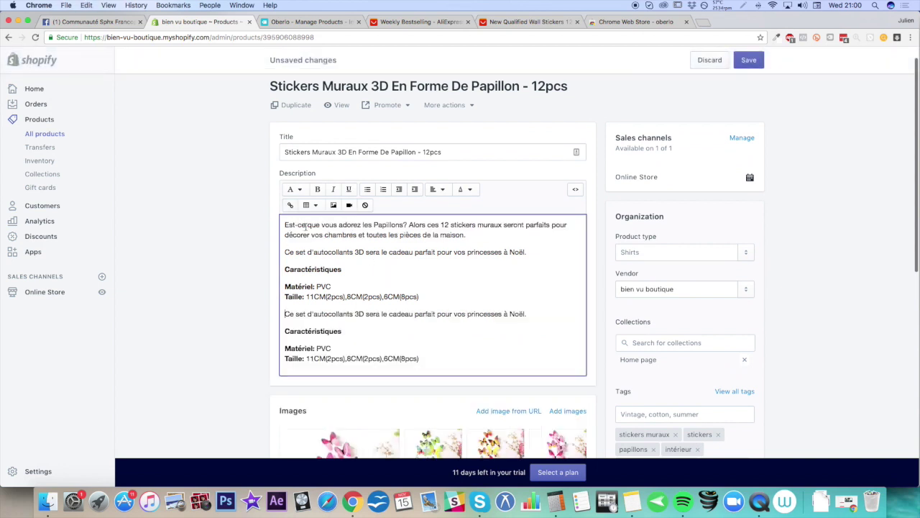
key("super+z")
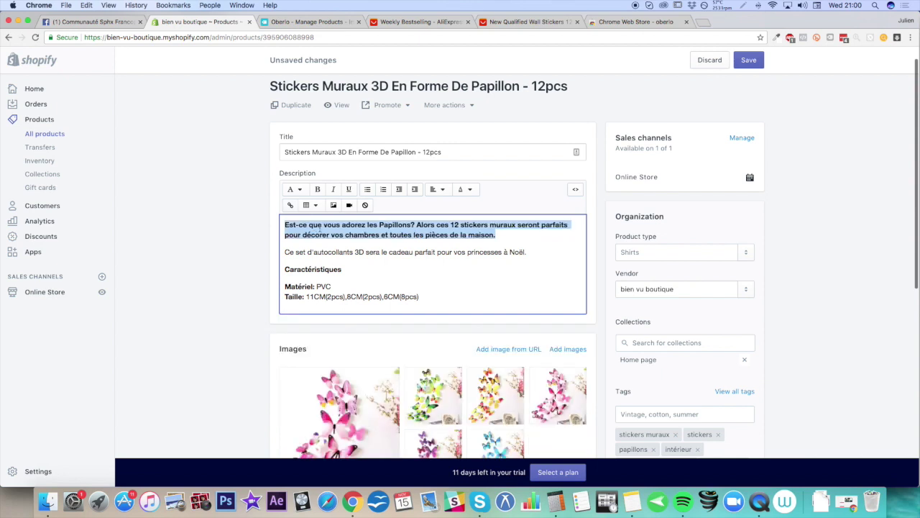
key("super+b")
Remove the bold from the description's "Caractéristiques" heading, underline it and add a colon
left_click_drag(346, 274, 275, 272)
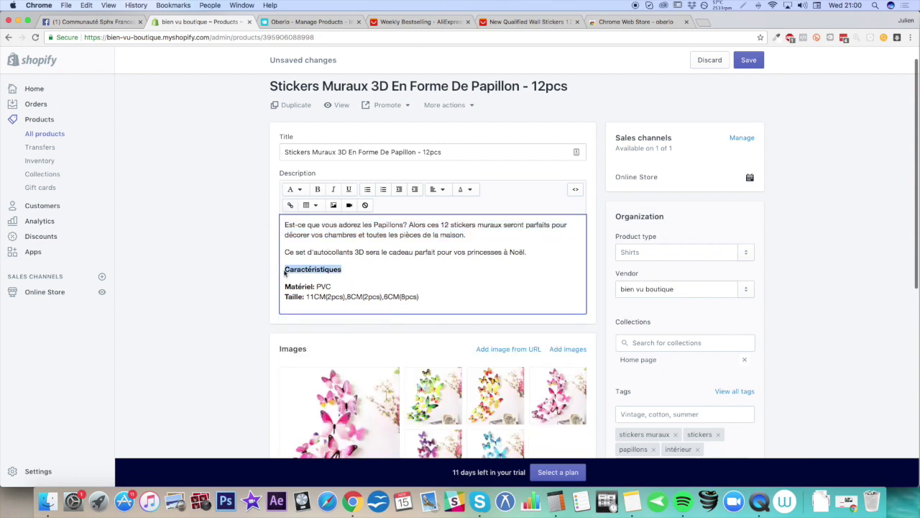
key("super+b")
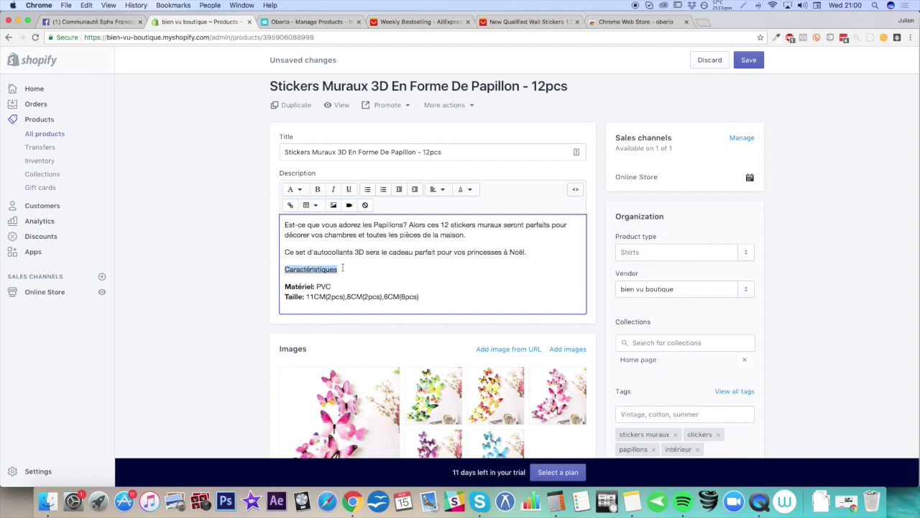
left_click(345, 282)
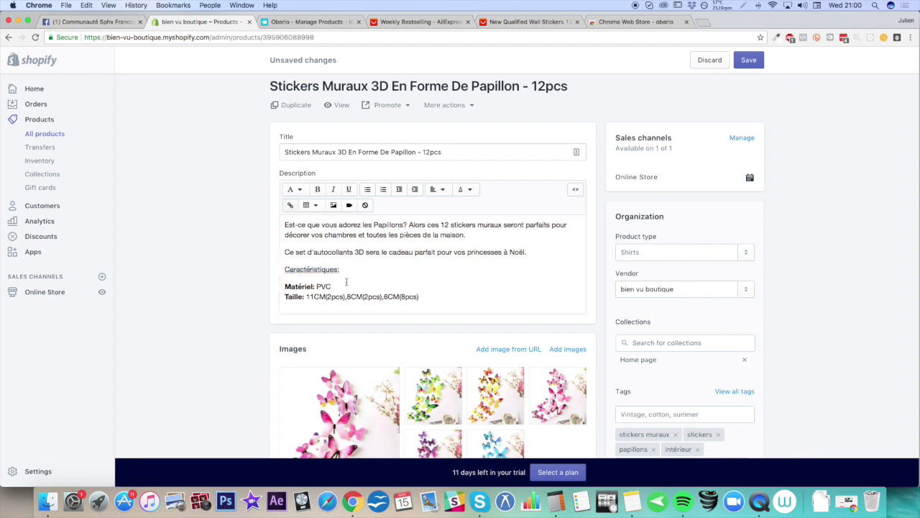
Rename the five colour variants to Bleu, Vert, Rose, Violet and Jaune, and save the product
scroll(401, 269, "down", 5)
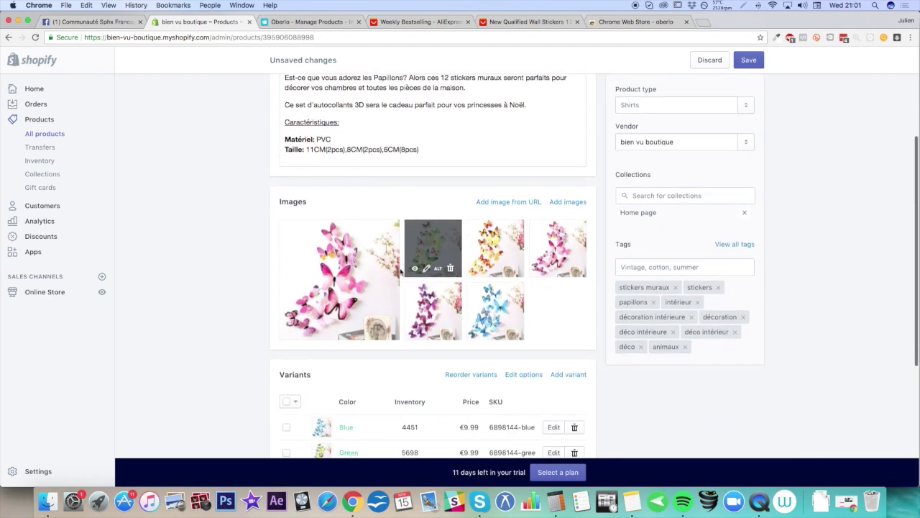
left_click(366, 313)
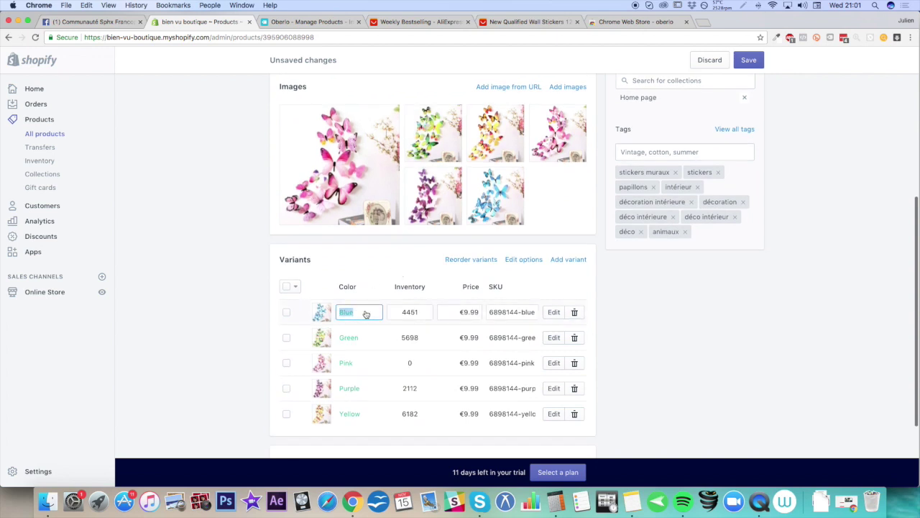
type("Ble")
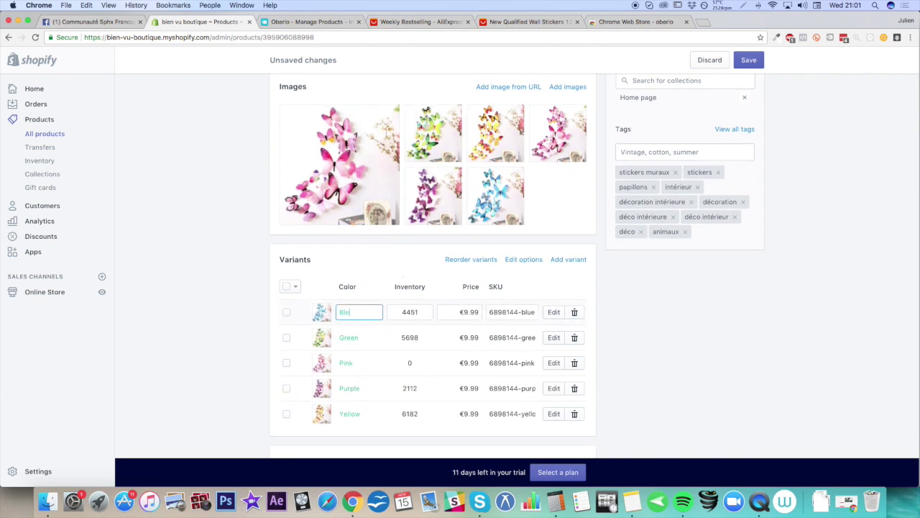
double_click(352, 337)
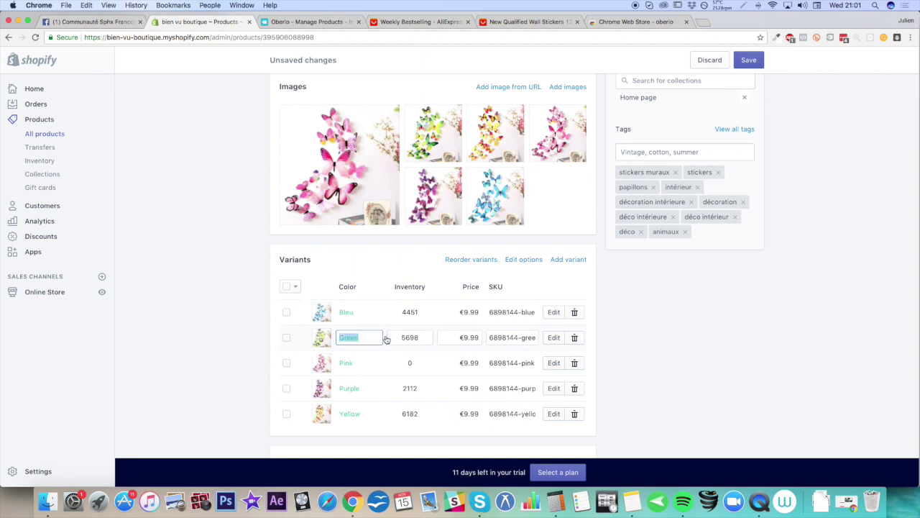
type("Vert")
key("Return")
type("Rose")
double_click(351, 388)
type("Violet")
key("Return")
type("Jaune")
left_click(748, 61)
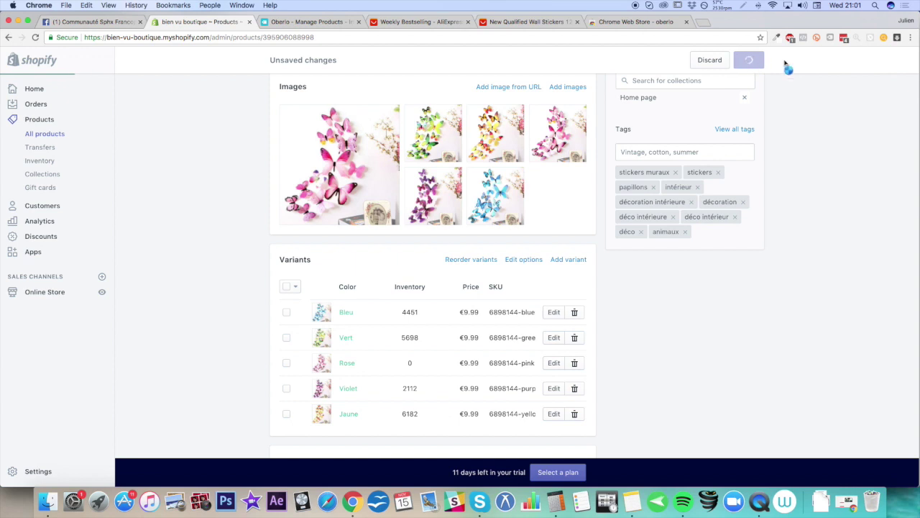
Review the saved variants, then view the product in the online store and check its title and colour option label
scroll(482, 209, "down", 4)
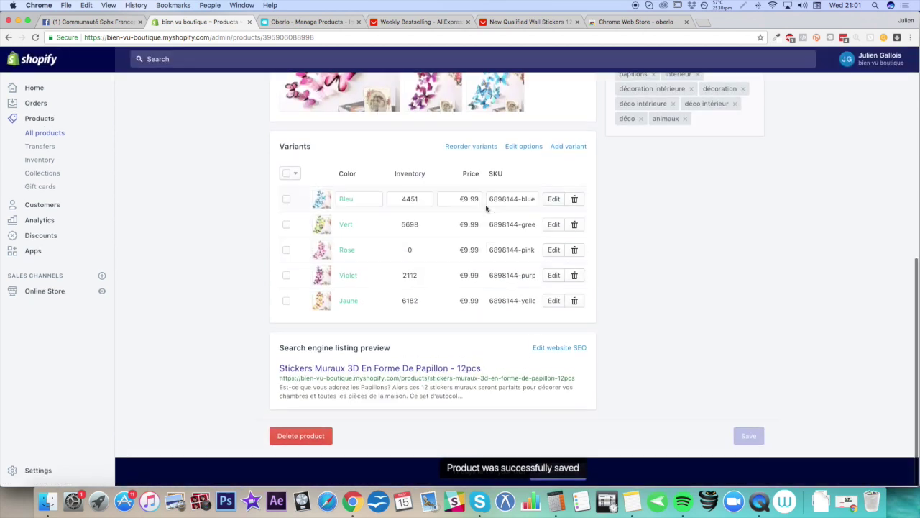
scroll(391, 201, "up", 5)
scroll(415, 190, "down", 1)
scroll(415, 190, "down", 3)
scroll(403, 180, "up", 10)
left_click(341, 127)
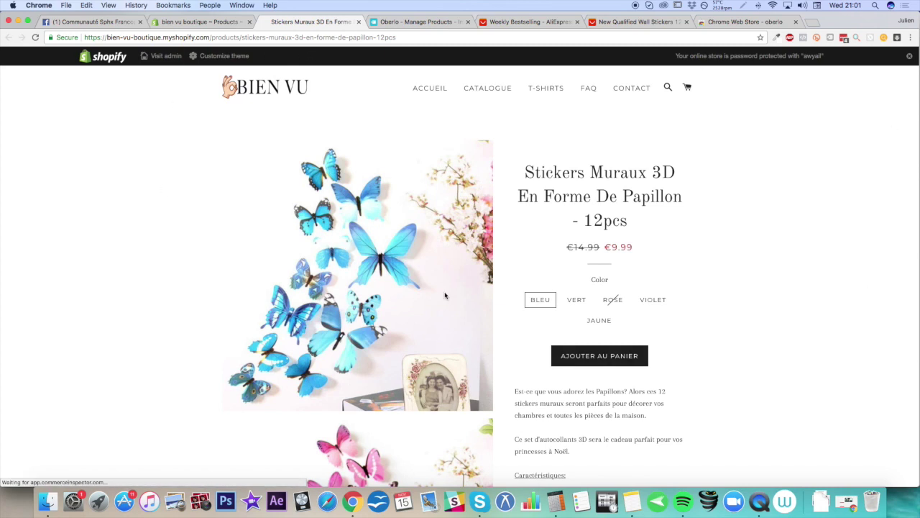
left_click_drag(536, 173, 709, 210)
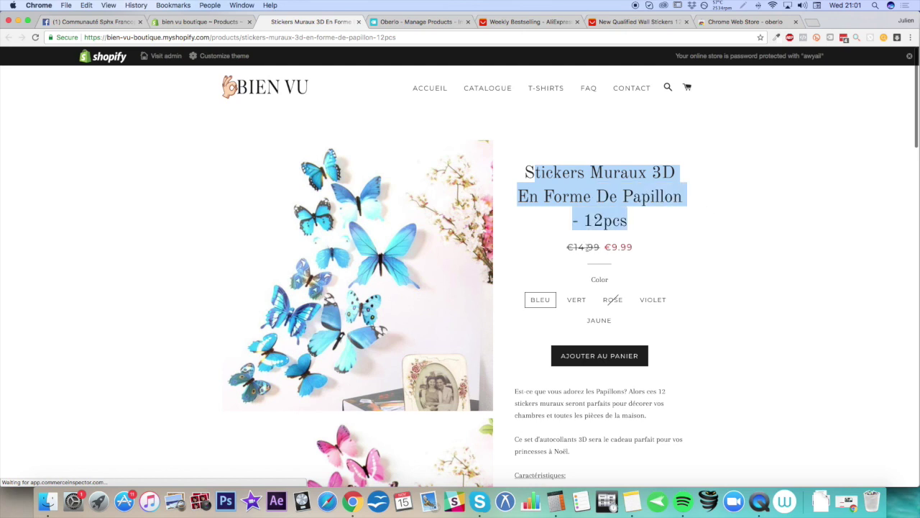
double_click(595, 281)
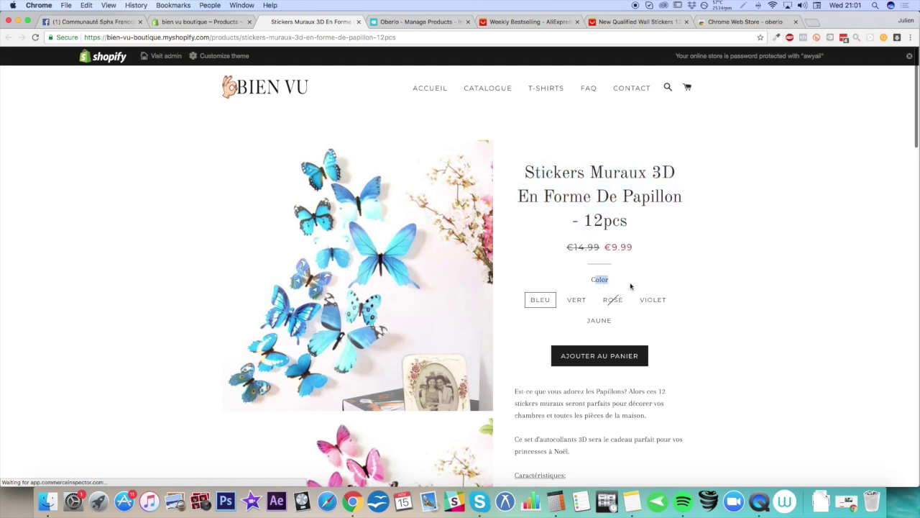
Rename the butterfly stickers' variant option from Color to Couleur and save the options
left_click(204, 22)
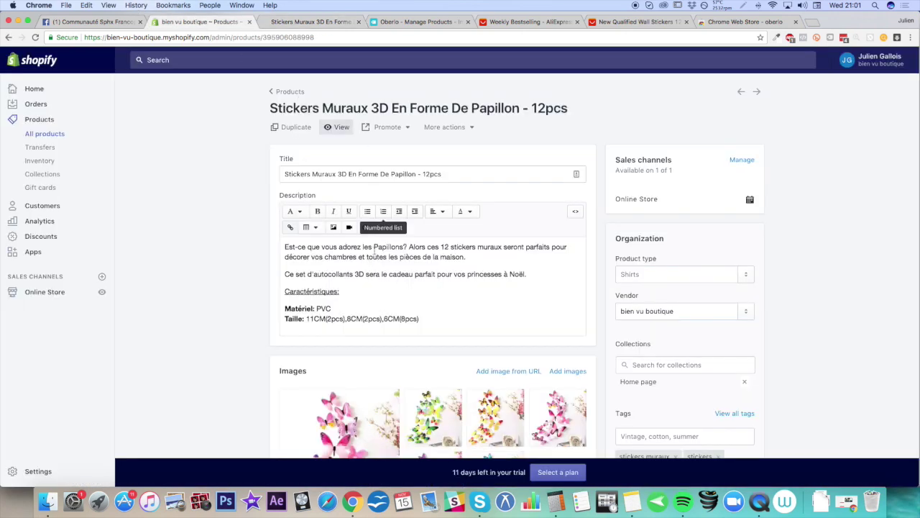
scroll(368, 267, "down", 10)
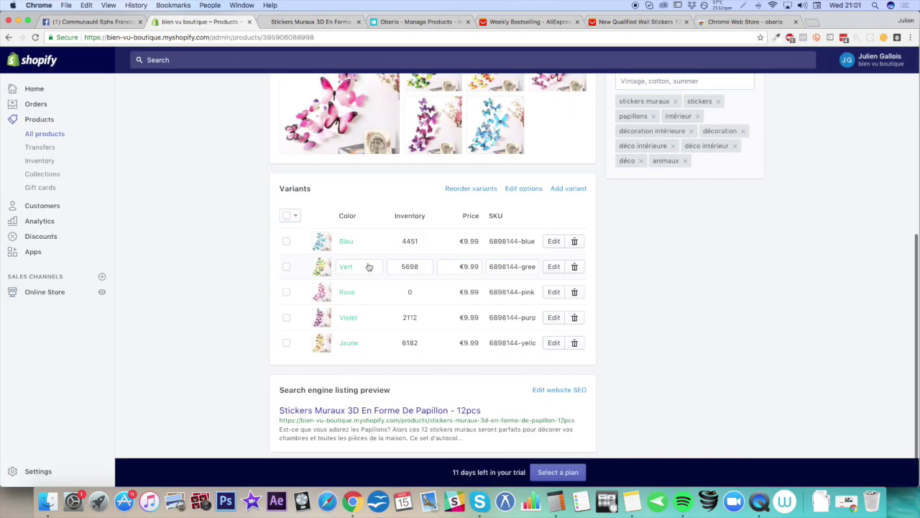
left_click(522, 191)
left_click(343, 143)
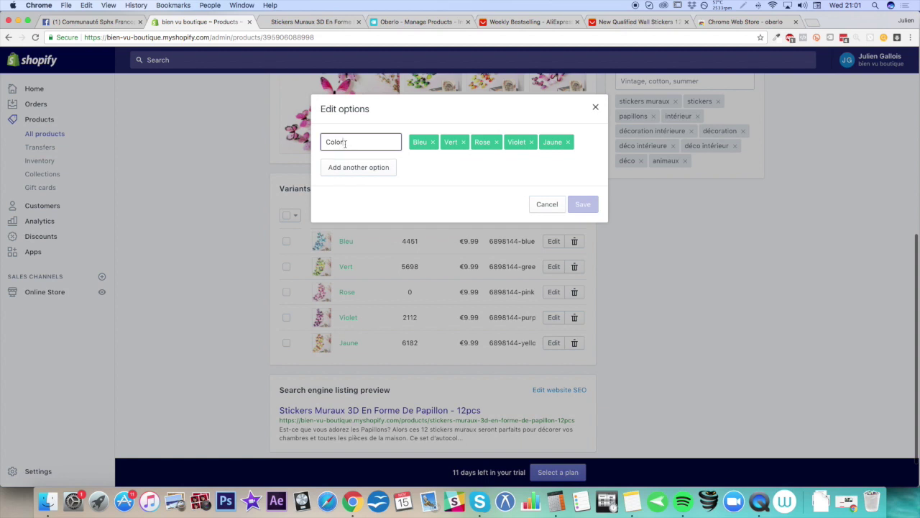
key("BackSpace")
key("BackSpace")
key("BackSpace")
type("uleu")
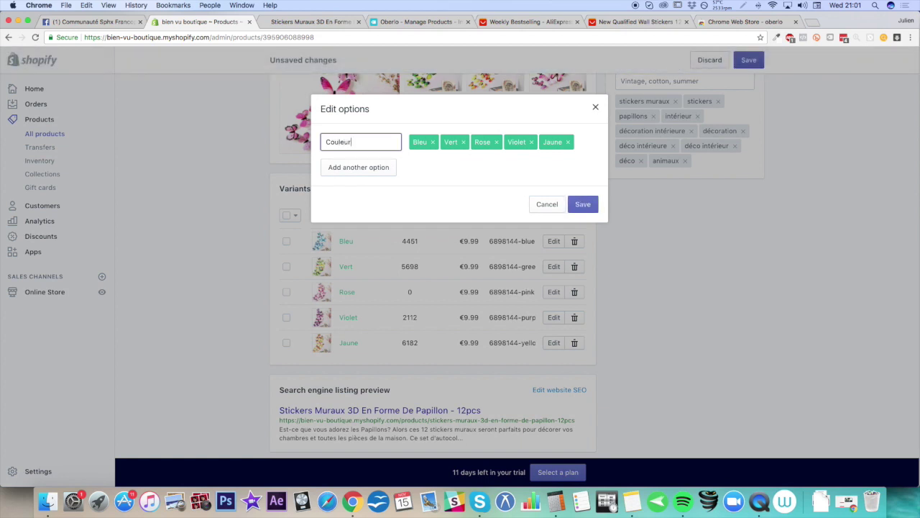
left_click(582, 204)
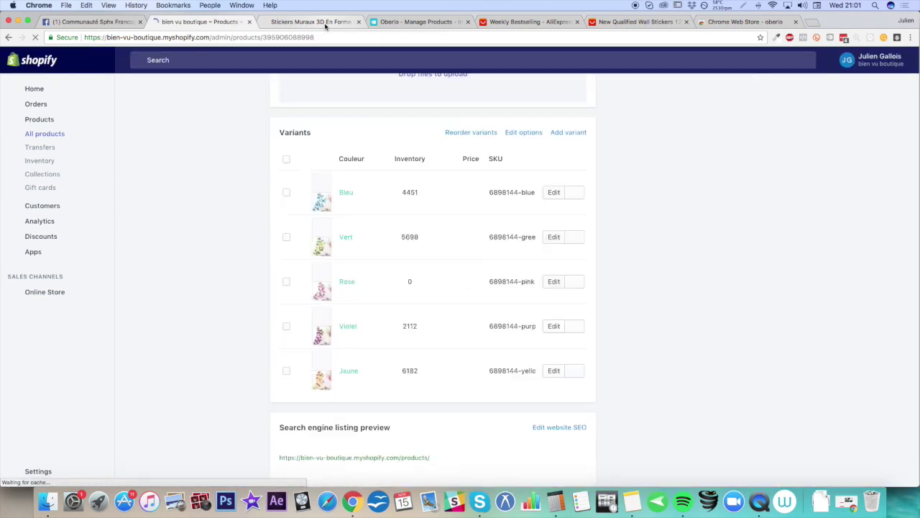
Check the renamed colour option label, the images and the description on the product's online store page
left_click(326, 22)
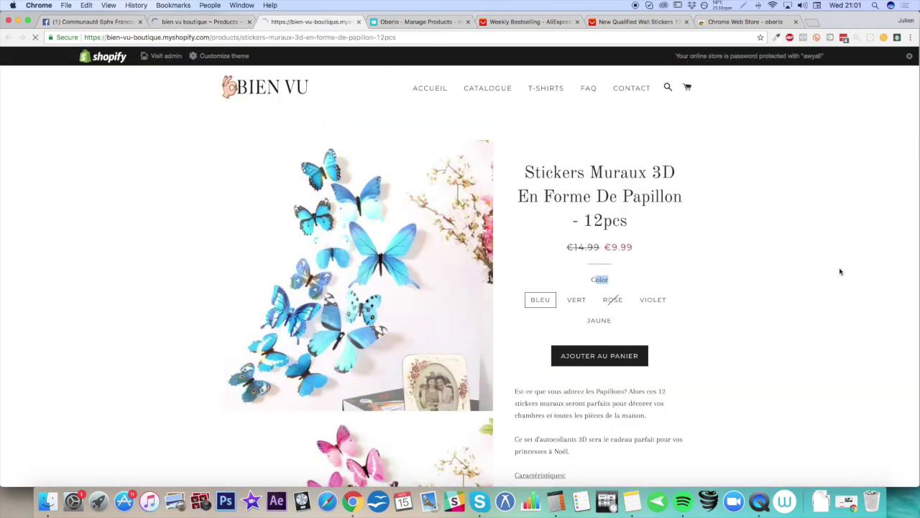
double_click(642, 286)
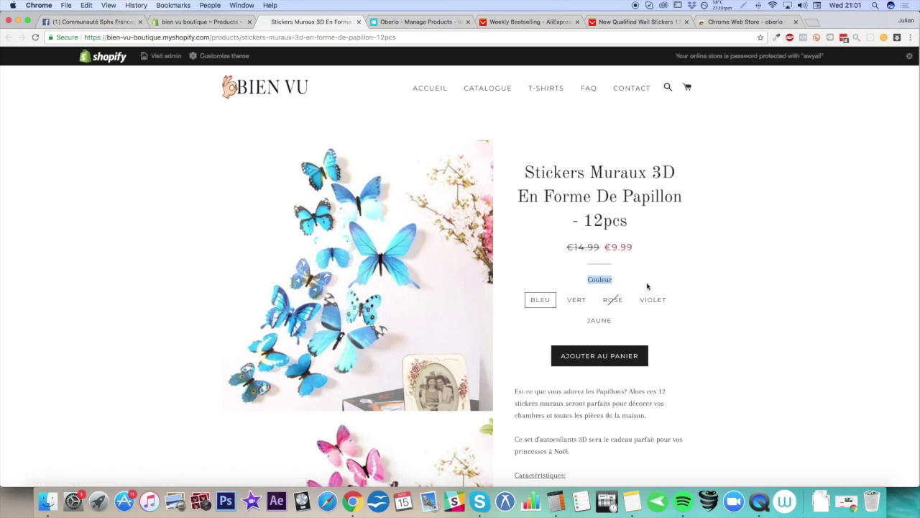
scroll(646, 287, "down", 3)
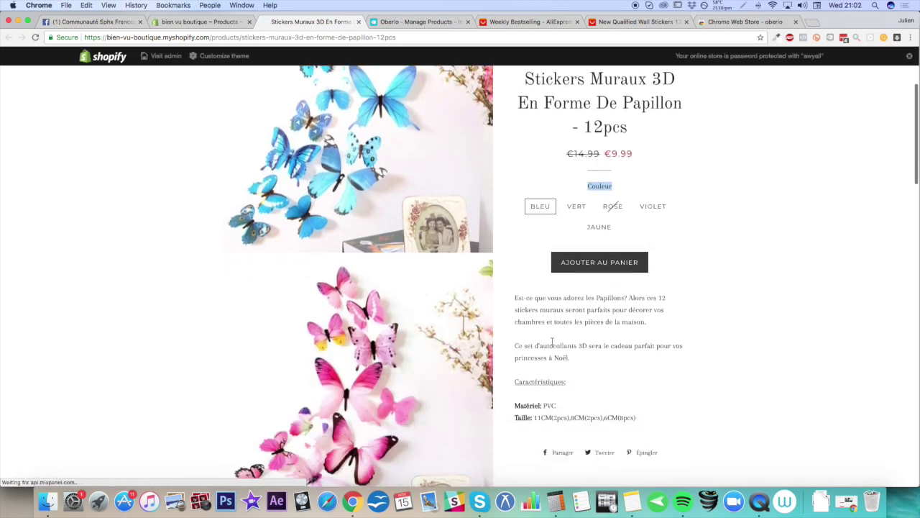
scroll(578, 396, "down", 5)
scroll(578, 390, "down", 5)
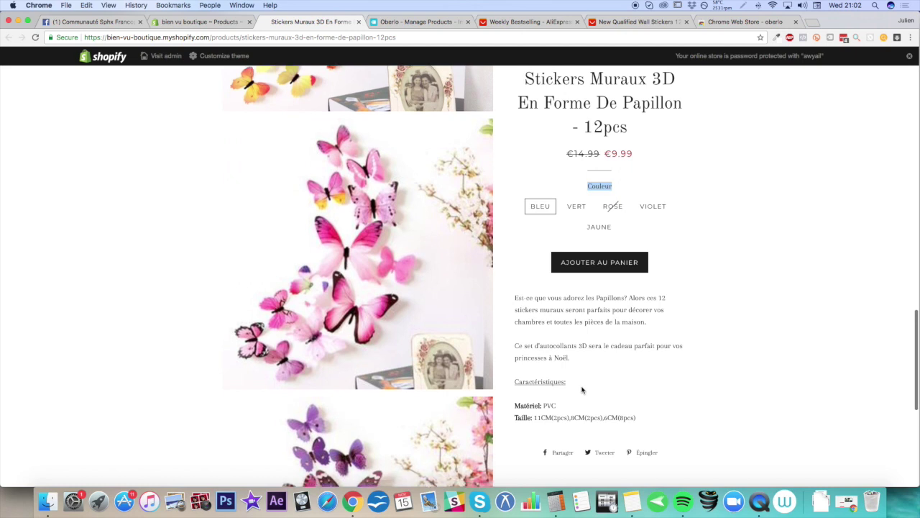
scroll(581, 388, "up", 12)
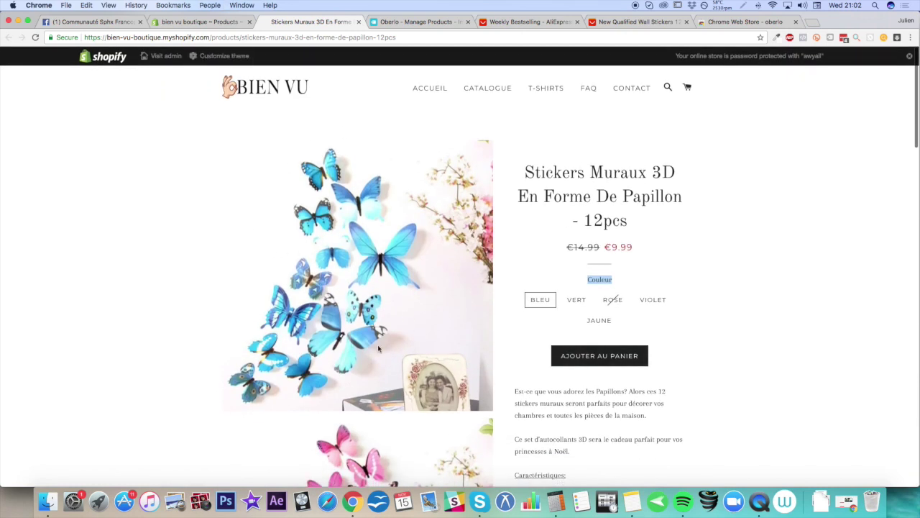
scroll(247, 230, "down", 4)
left_click(205, 21)
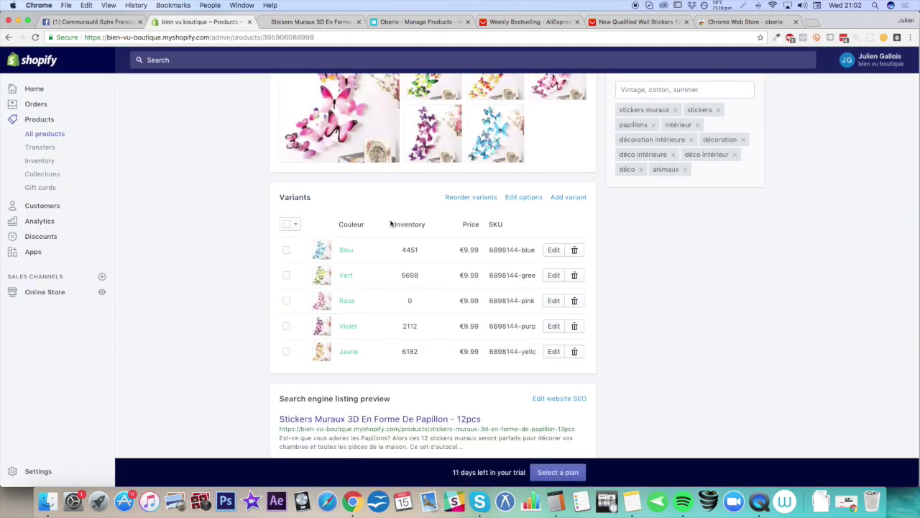
left_click(473, 198)
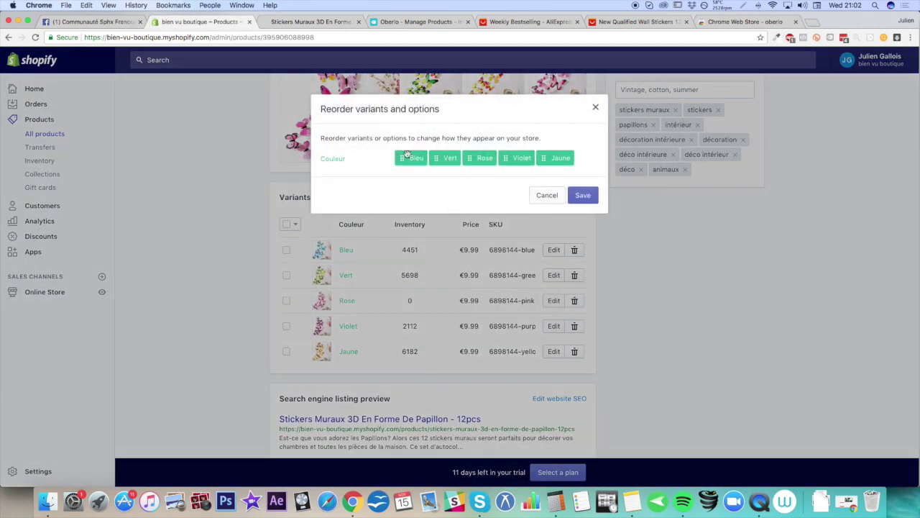
left_click(544, 193)
scroll(374, 201, "up", 5)
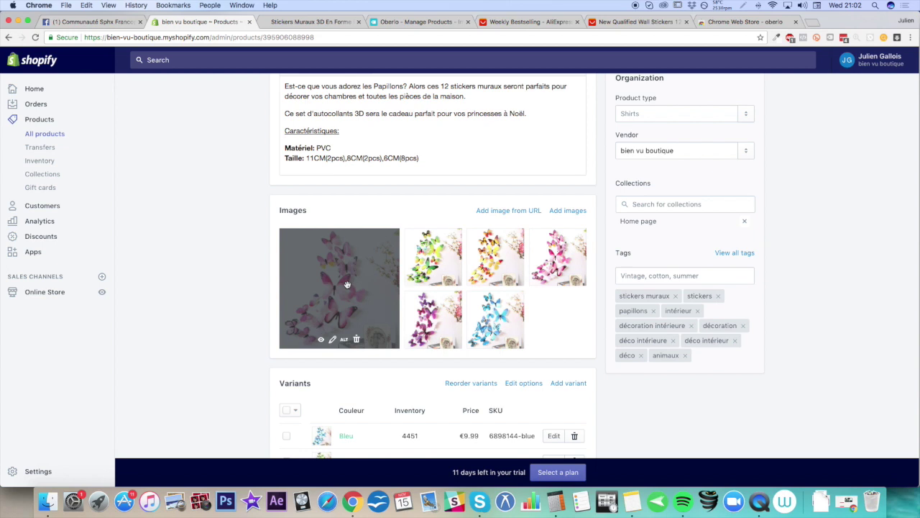
Browse the online store's home page and catalogue, and look at the butterfly stickers' main image and default colour
left_click(309, 22)
scroll(542, 160, "up", 3)
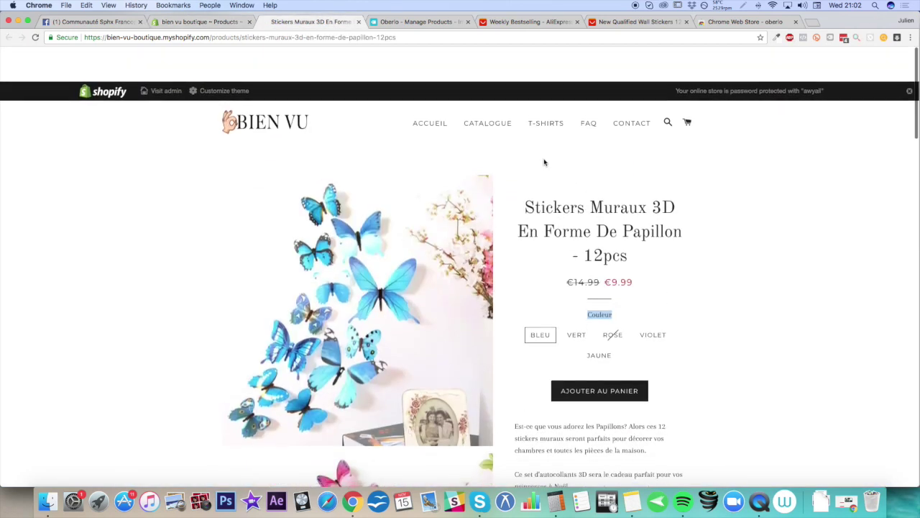
left_click(435, 92)
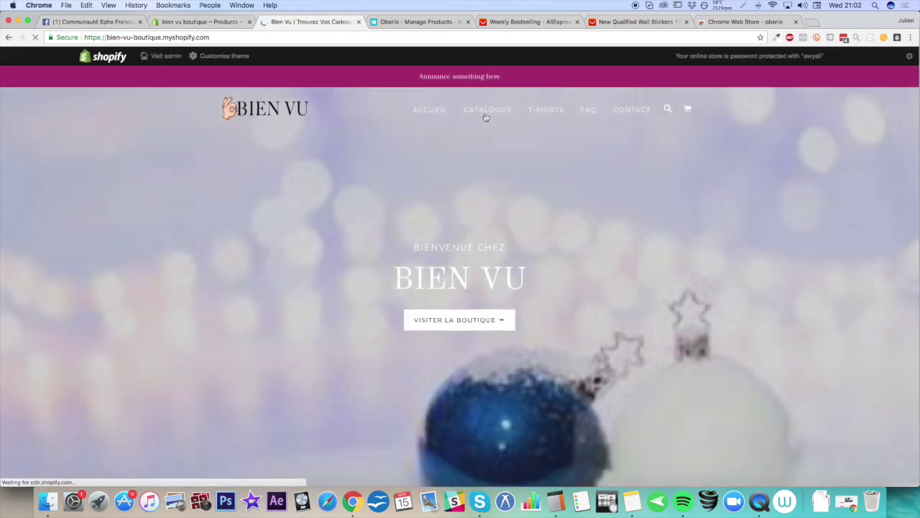
left_click(486, 111)
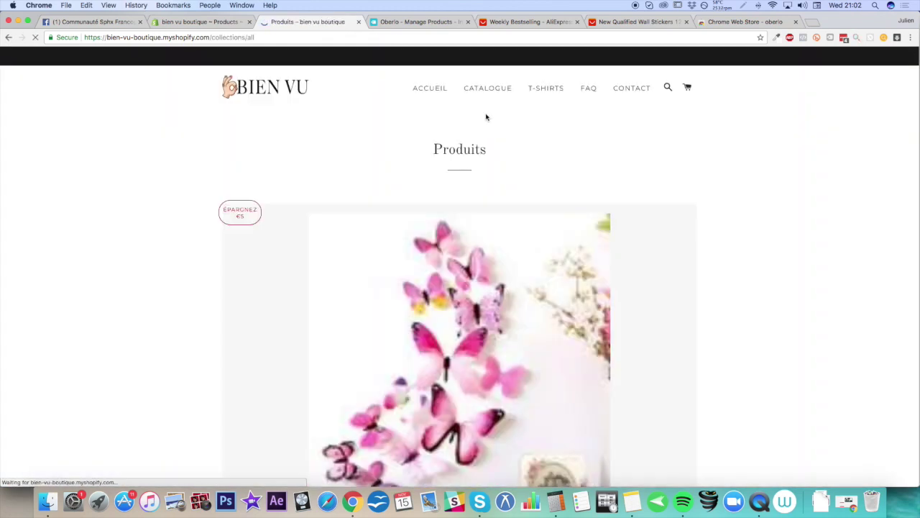
scroll(589, 149, "down", 3)
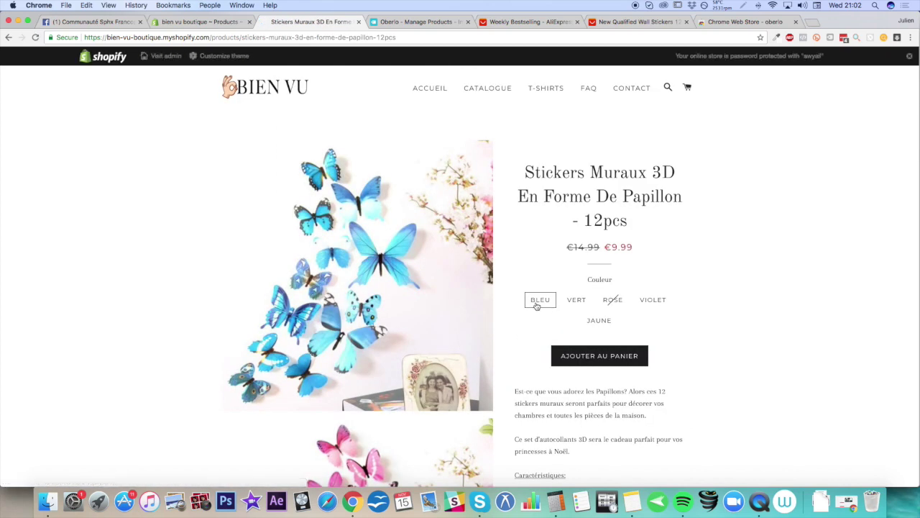
Reorder the product's colour variants so that Violet comes first, and save the order
left_click(192, 22)
scroll(340, 356, "down", 4)
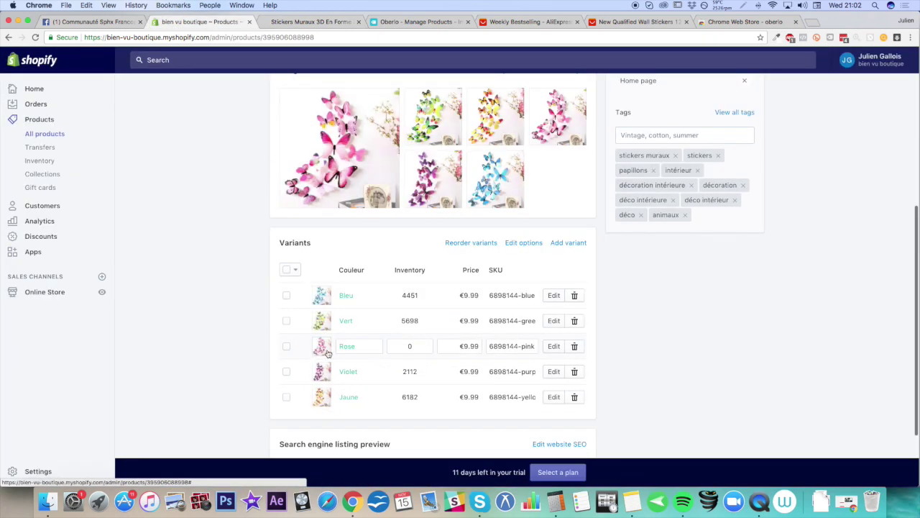
left_click(486, 244)
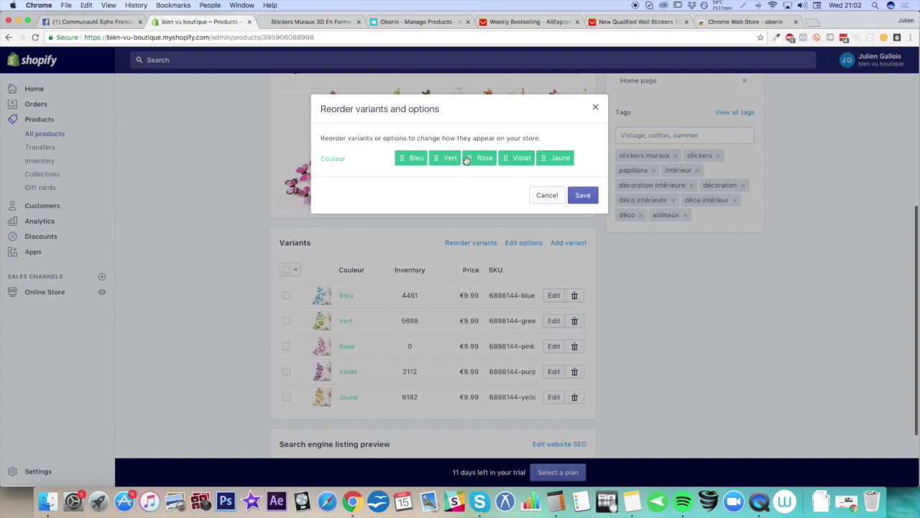
left_click_drag(527, 158, 387, 155)
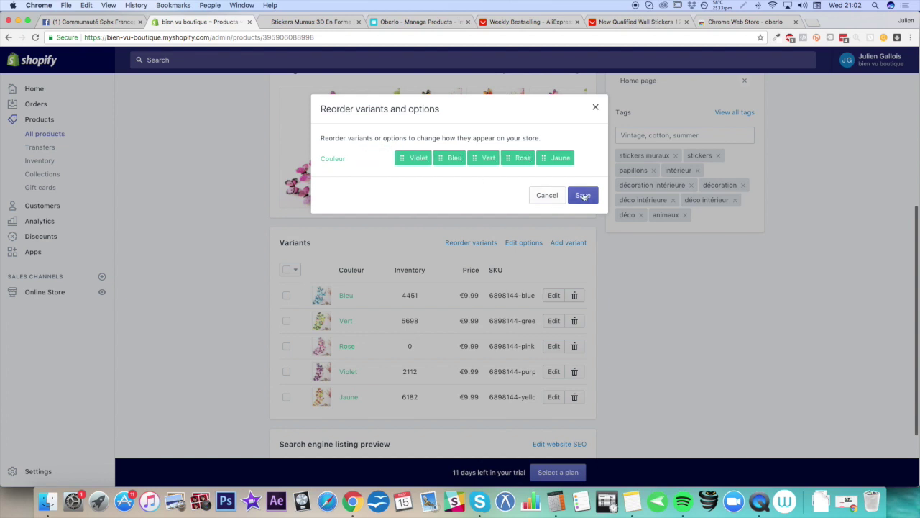
left_click(584, 197)
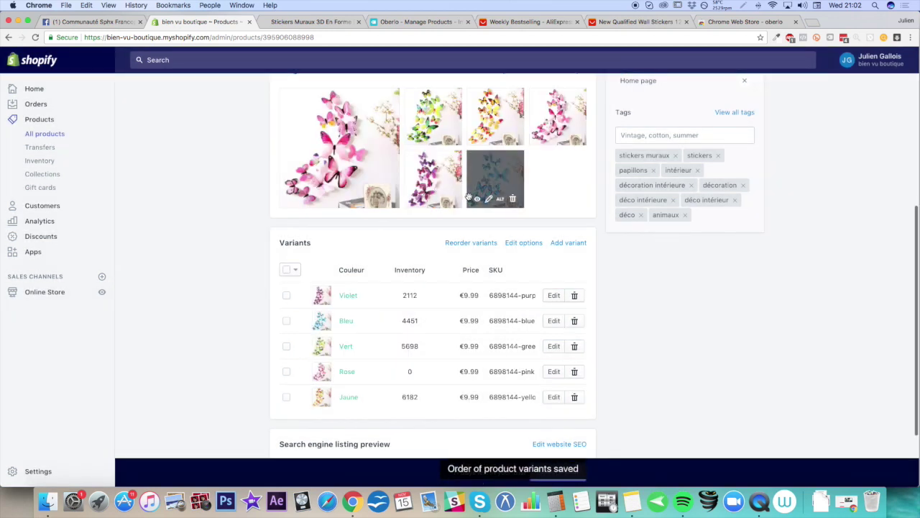
Make the purple butterfly picture the product's main image and delete the duplicate pink butterfly image
scroll(288, 171, "up", 1)
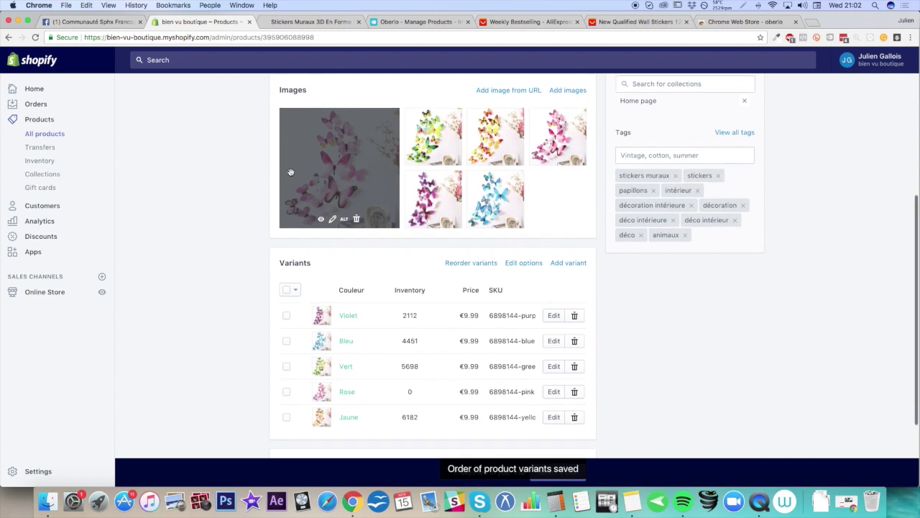
left_click_drag(444, 214, 327, 183)
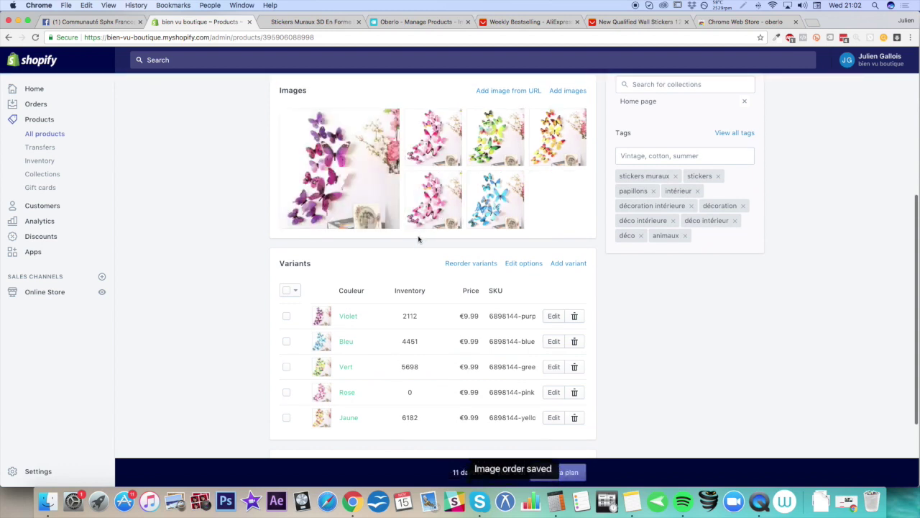
scroll(420, 240, "up", 5)
scroll(401, 226, "down", 5)
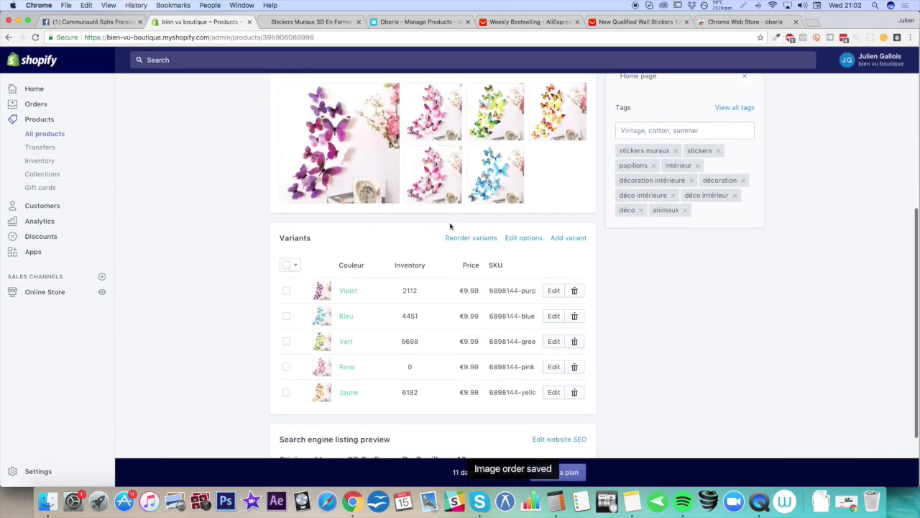
left_click(450, 195)
left_click(584, 184)
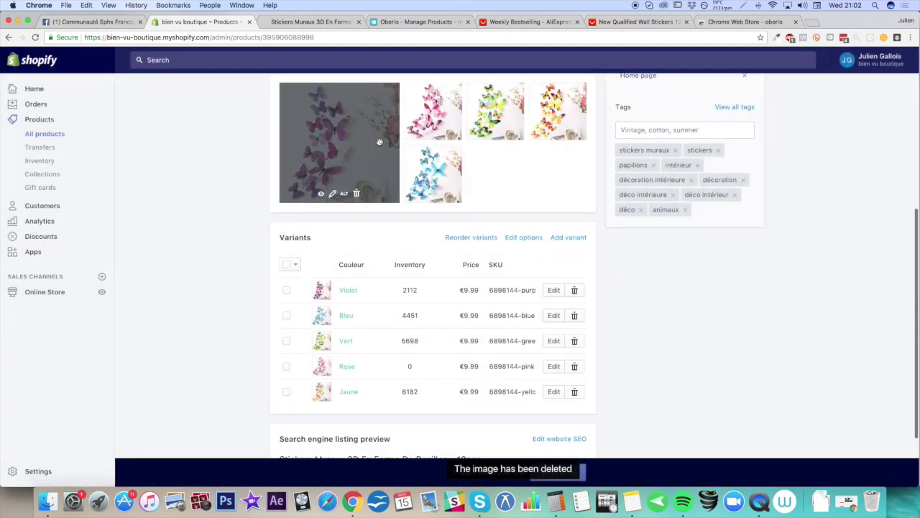
View the product in the online store to check its image and variant order, and close both storefront pages
scroll(379, 136, "up", 5)
left_click(339, 127)
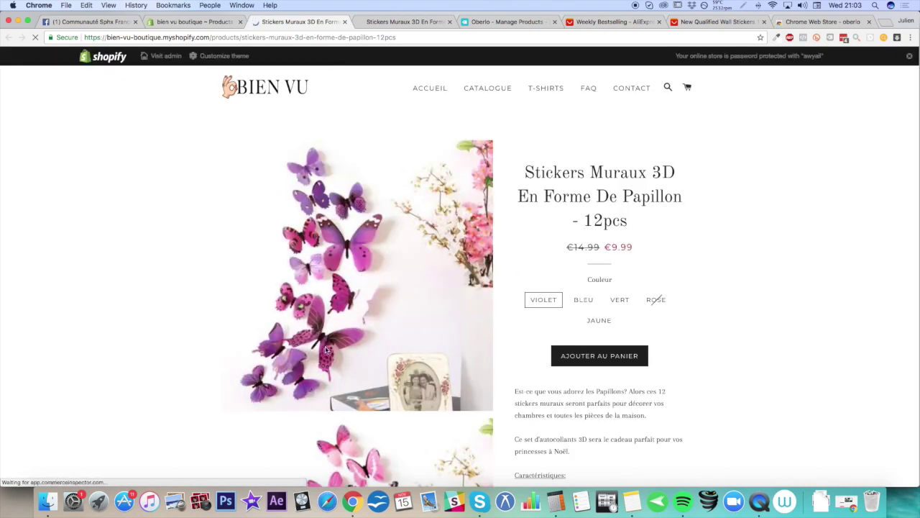
scroll(359, 344, "down", 3)
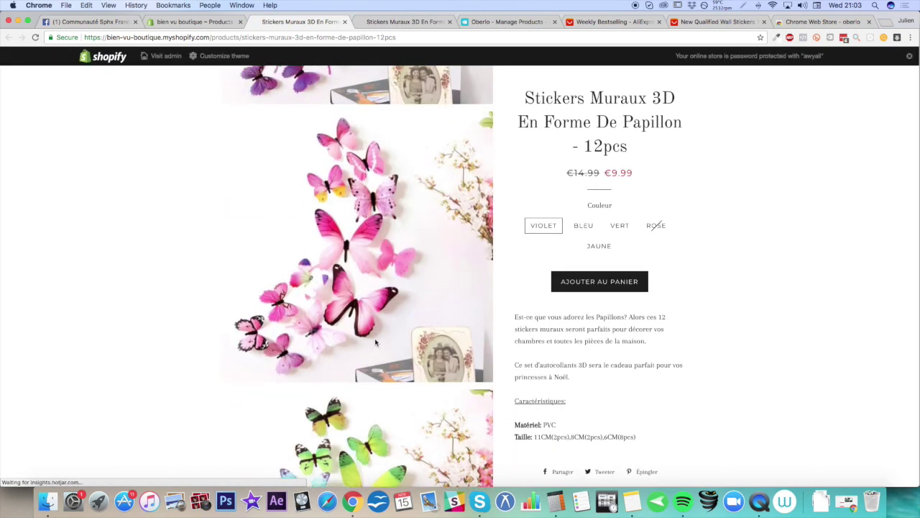
scroll(271, 79, "down", 3)
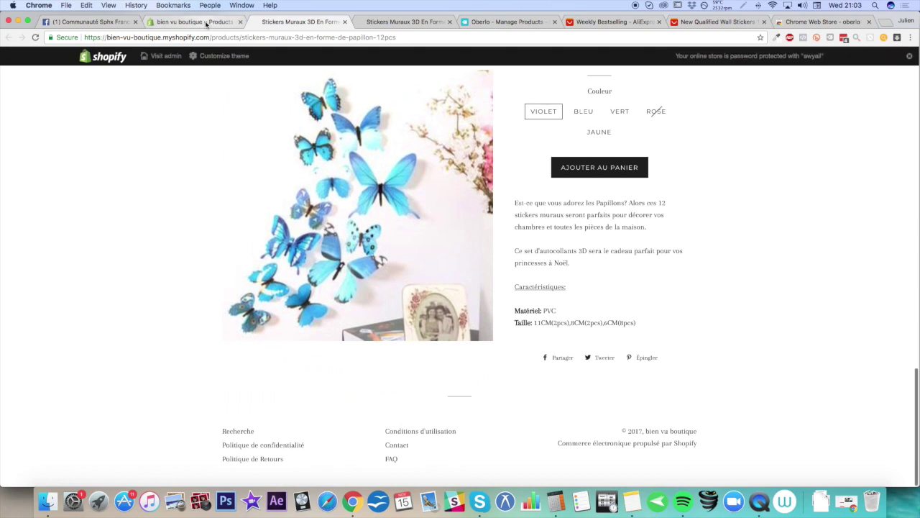
left_click(344, 21)
left_click(345, 22)
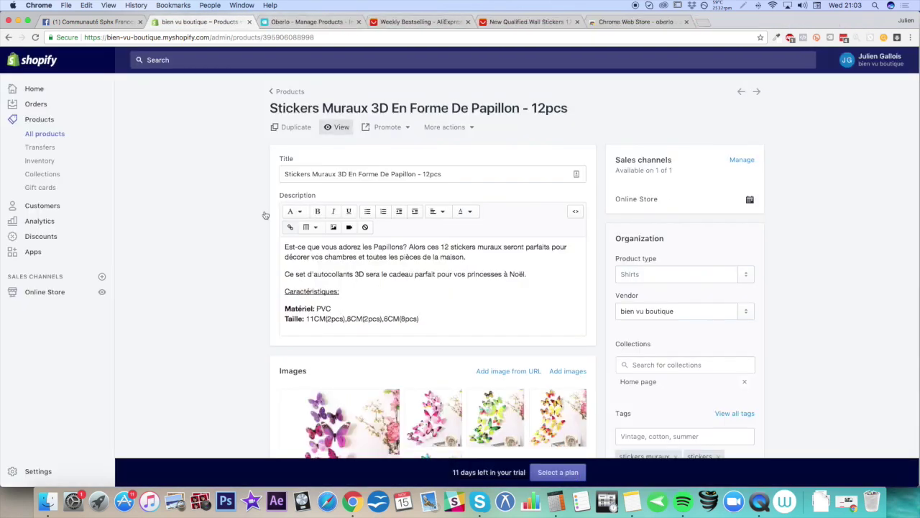
Open the store's shipping settings separately and examine the price and weight range of France's Livraison GRATUITE rate
scroll(230, 230, "down", 10)
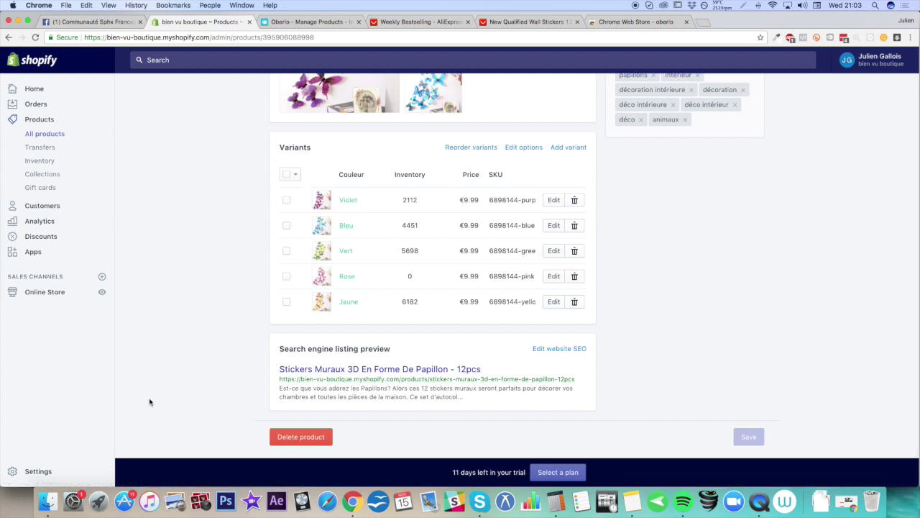
left_click(56, 472, "super")
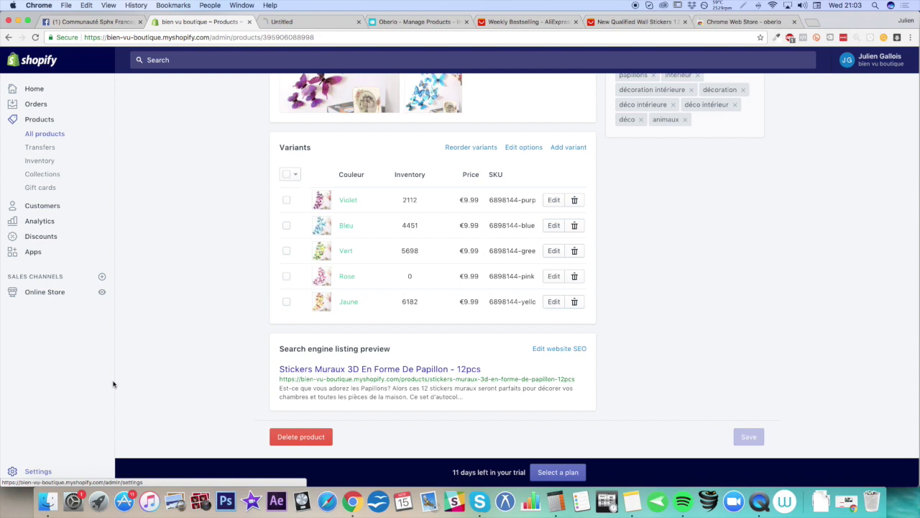
left_click(333, 23)
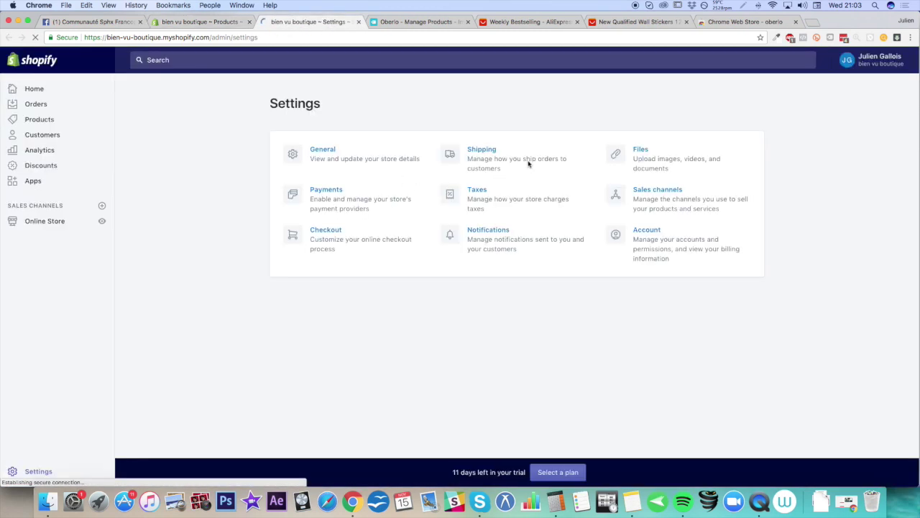
left_click(476, 151)
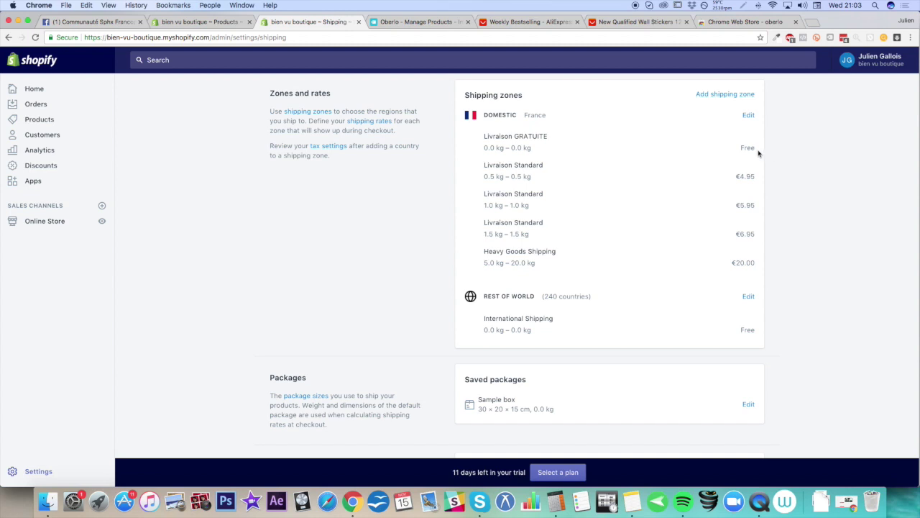
left_click_drag(735, 151, 767, 152)
left_click_drag(490, 148, 520, 147)
Open all five butterfly sticker colour variants in the bulk editor and add the Weight field
left_click(204, 22)
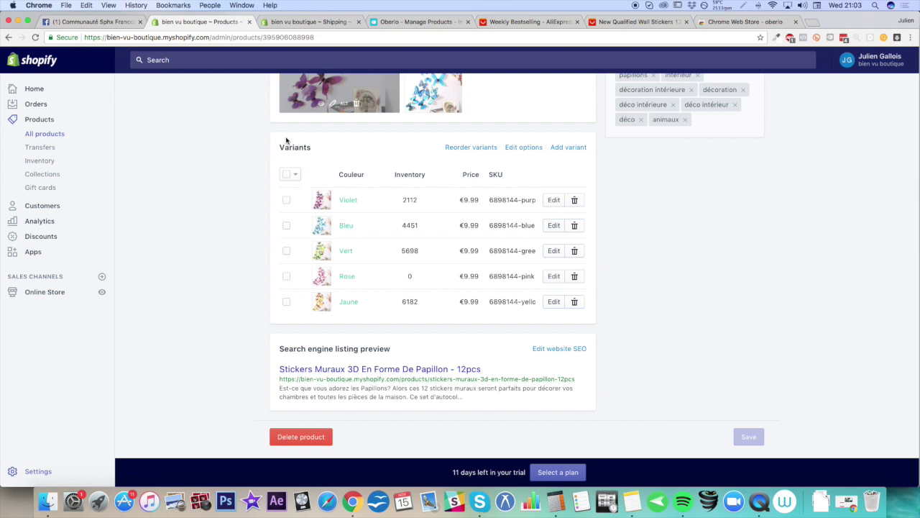
left_click(287, 174)
left_click(390, 178)
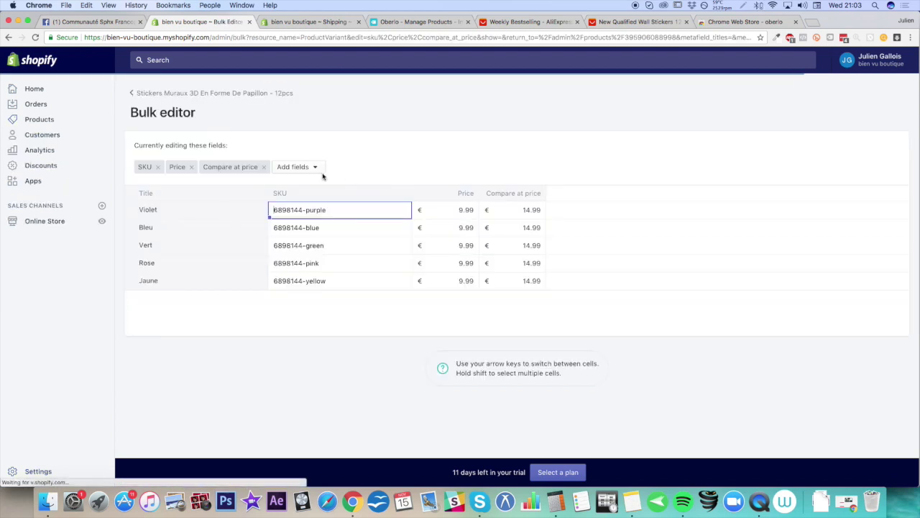
left_click(307, 170)
left_click(252, 251)
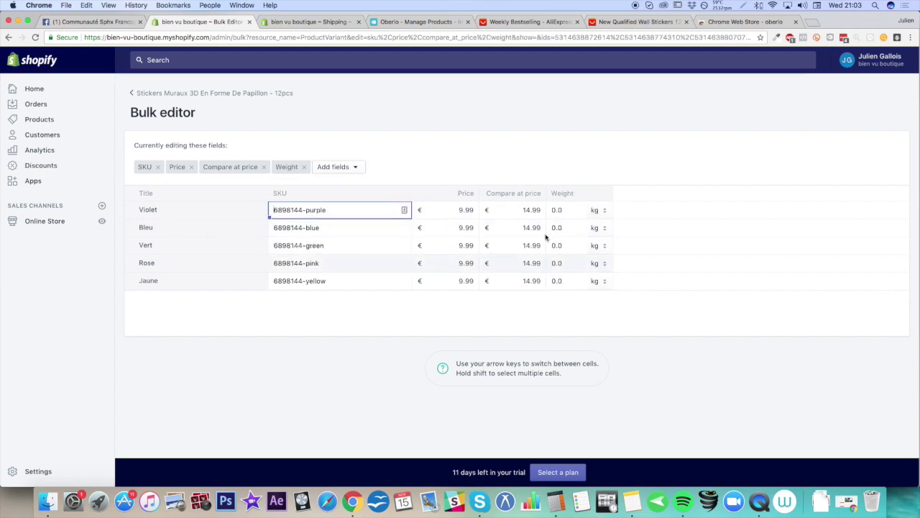
Add the Charge taxes field, enable it for all five colour variants and save the changes
left_click(325, 169)
left_click(393, 190)
left_click(642, 212)
left_click(643, 236)
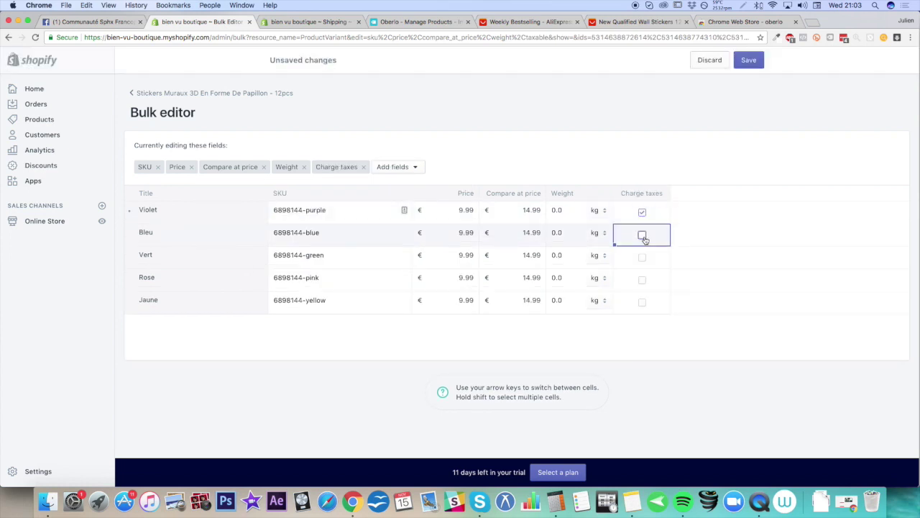
left_click(642, 258)
left_click(642, 280)
left_click(642, 302)
left_click(748, 60)
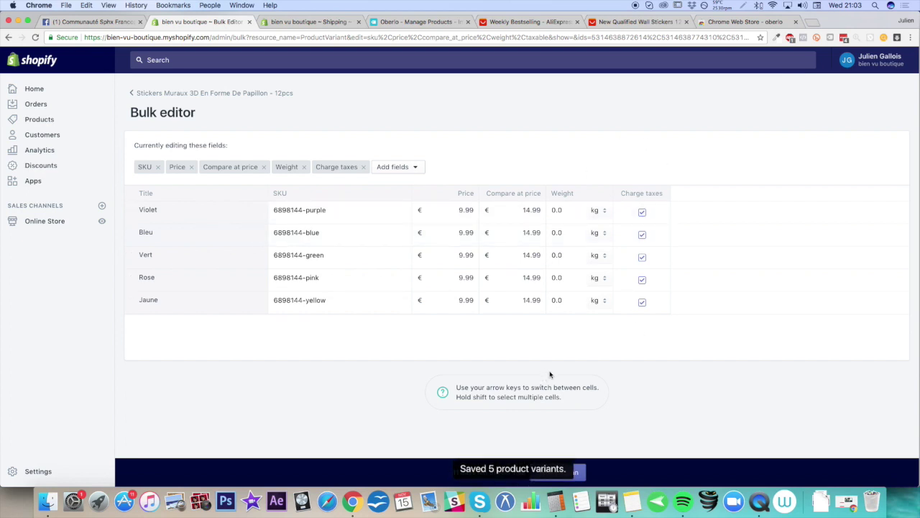
Try entering a trial weight of 0,55986294 kg for all five variants at once
left_click(569, 223)
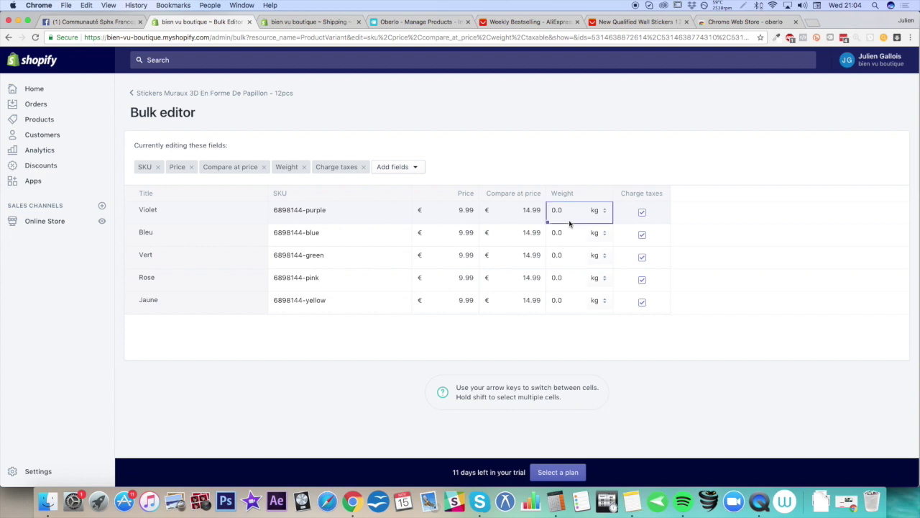
left_click(573, 302, "shift")
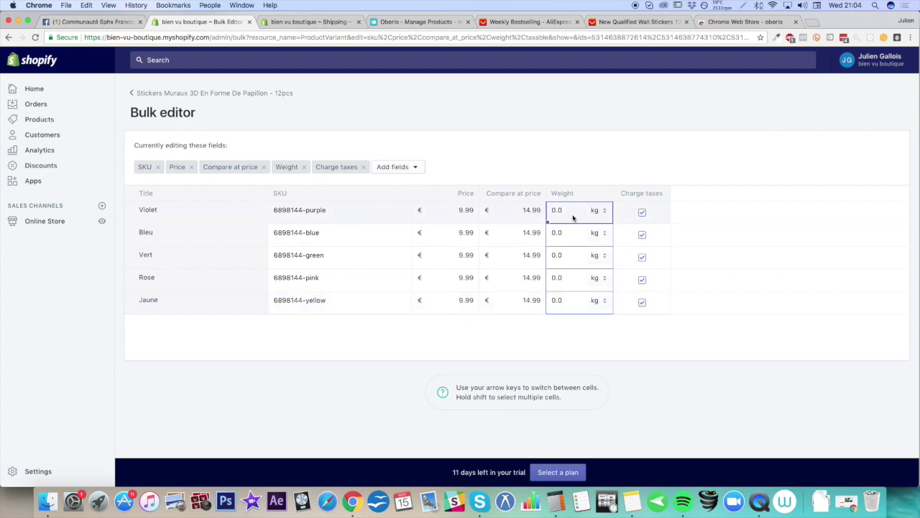
type("0,55986294")
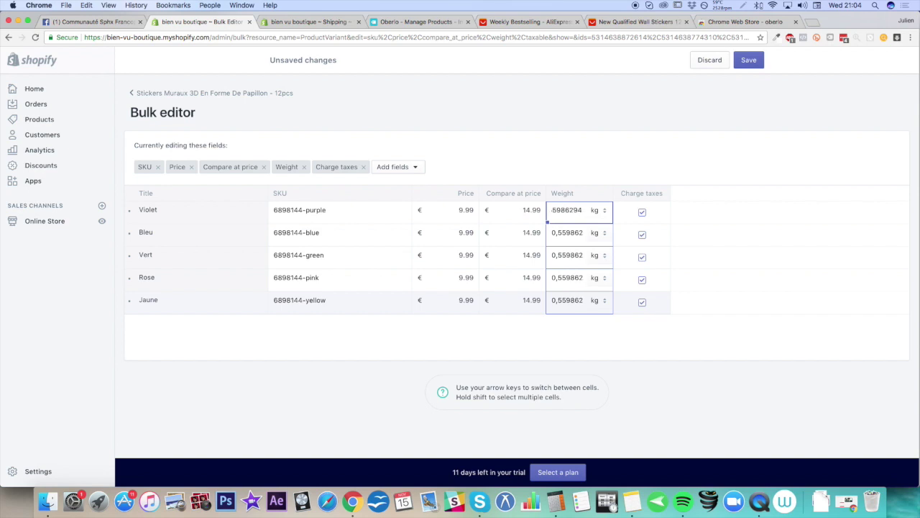
Reset the trial weight of all five variants to 0 kg and save
key("BackSpace")
key("BackSpace")
key("BackSpace")
key("BackSpace")
key("BackSpace")
key("BackSpace")
key("BackSpace")
key("BackSpace")
key("BackSpace")
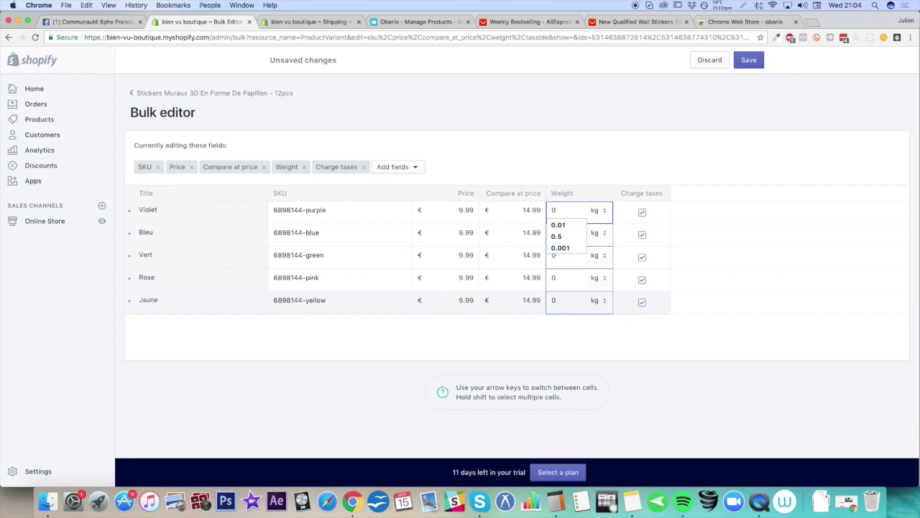
left_click(748, 59)
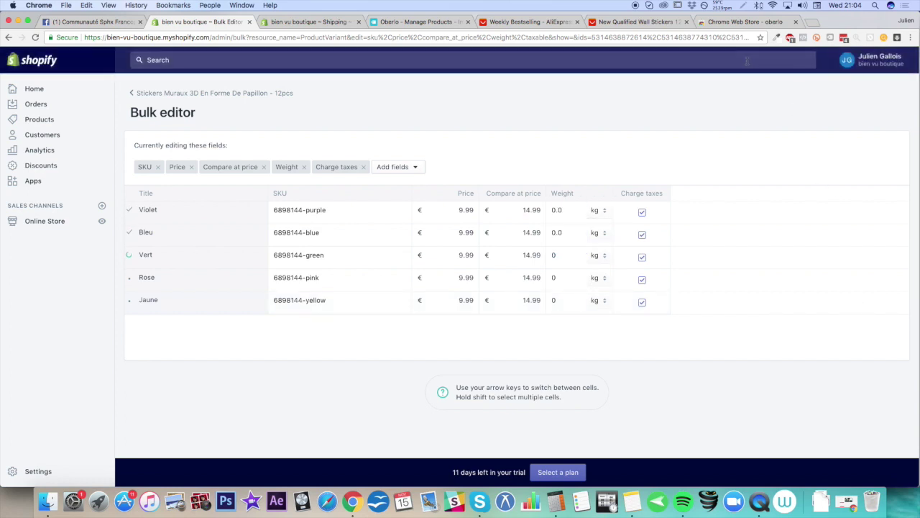
Return to the butterfly sticker product page and review its variants, search engine listing preview and description
left_click(194, 99)
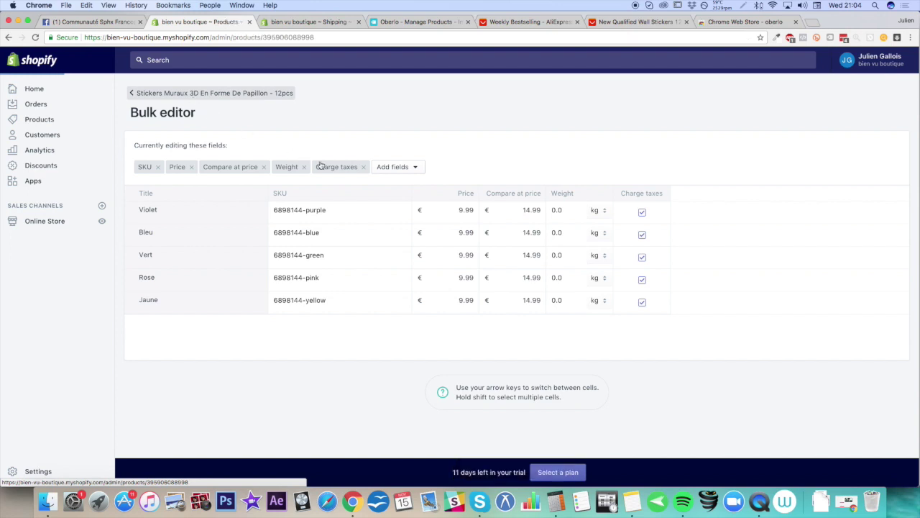
scroll(252, 248, "down", 10)
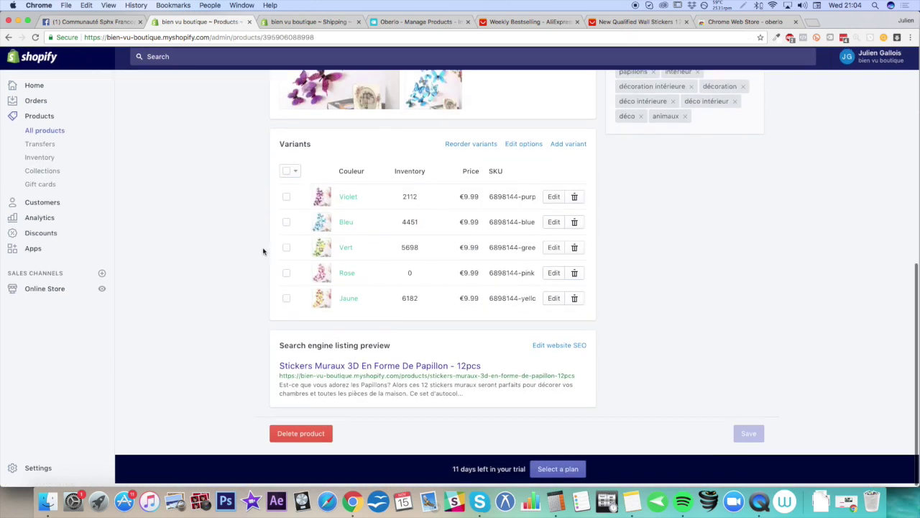
left_click_drag(431, 380, 580, 382)
scroll(575, 379, "up", 10)
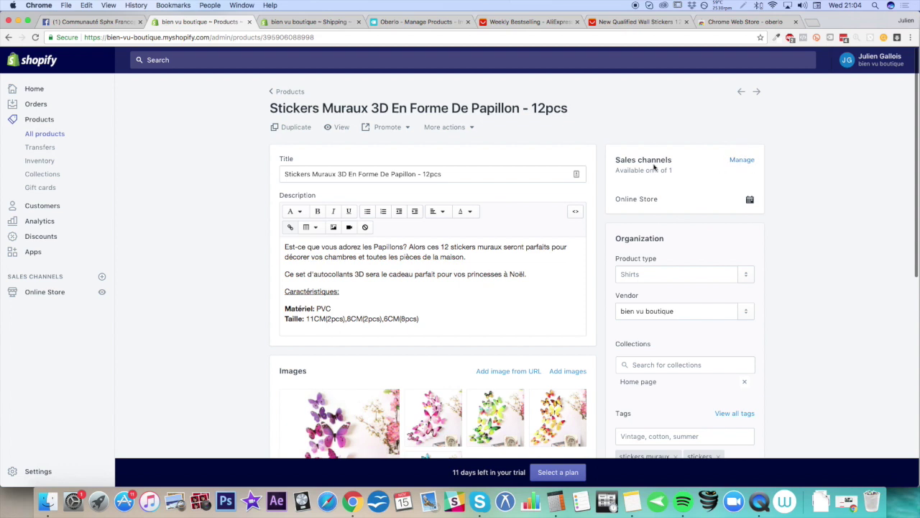
Review the store's shipping zones and rates, and examine the installed sales channels in the store settings
left_click(302, 22)
scroll(266, 101, "up", 3)
scroll(266, 101, "down", 3)
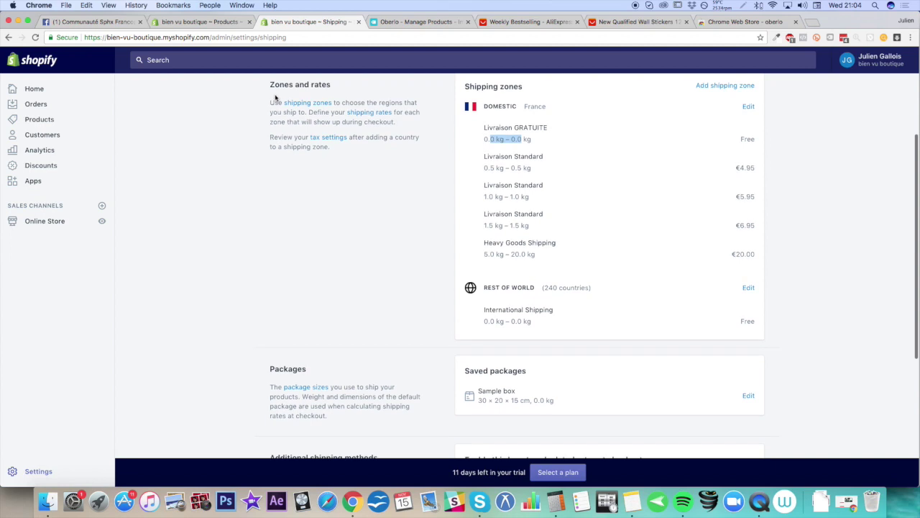
left_click(9, 38)
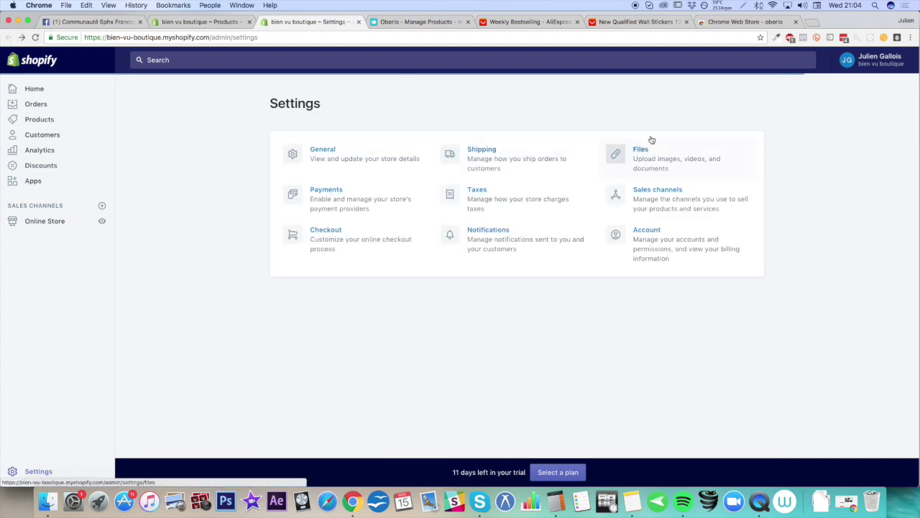
left_click(705, 192)
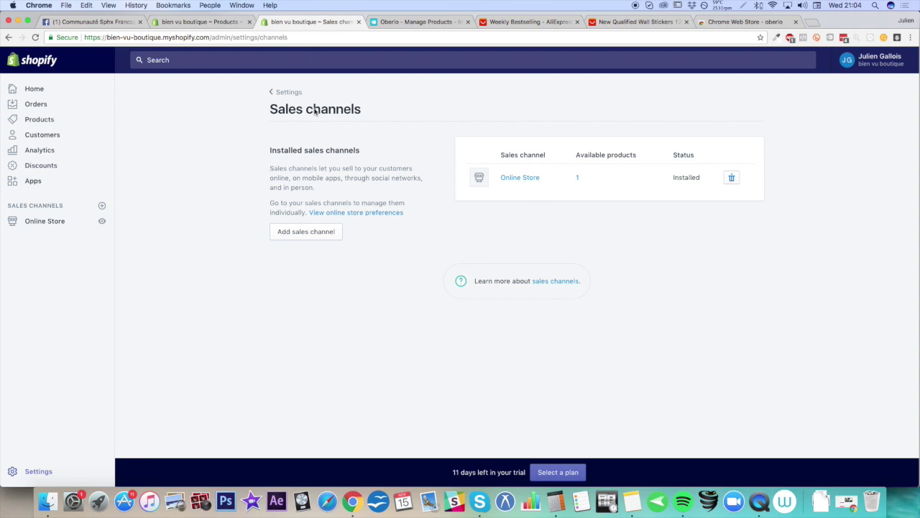
Confirm the butterfly sticker product's availability on the Online Store sales channel
left_click(200, 21)
left_click(742, 161)
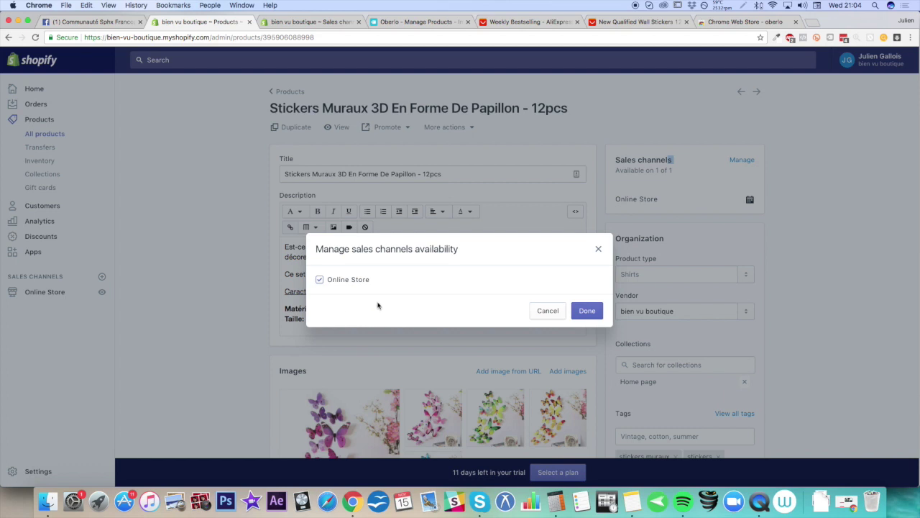
left_click(587, 311)
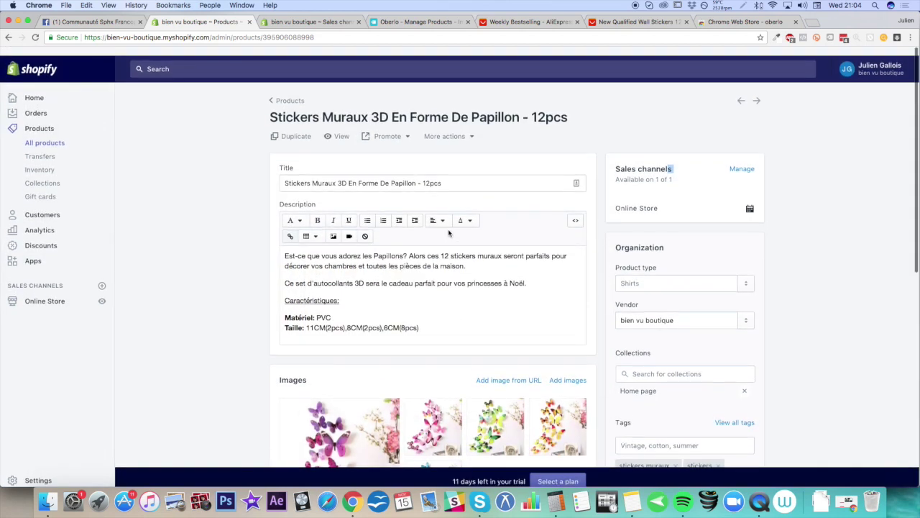
View the product in the online store, close the sales channels page, and check the product's images, title, colour options and description
left_click(340, 127)
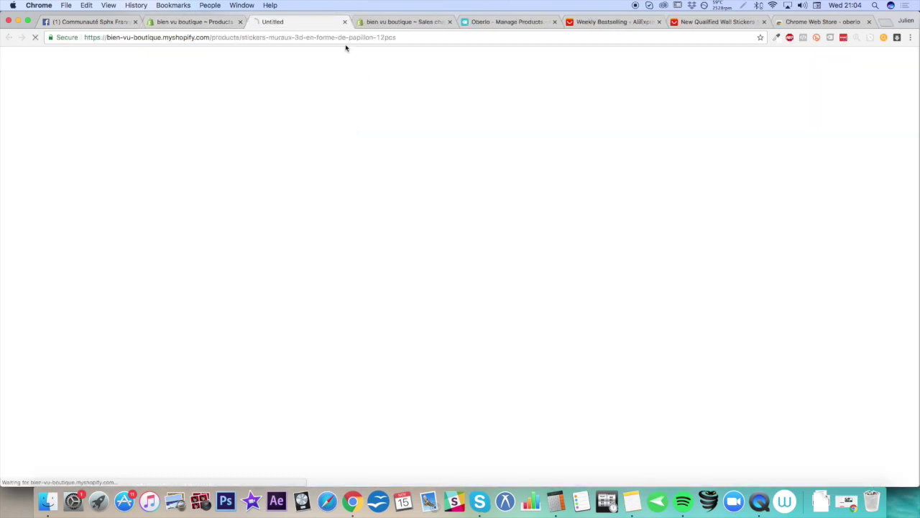
left_click(448, 22)
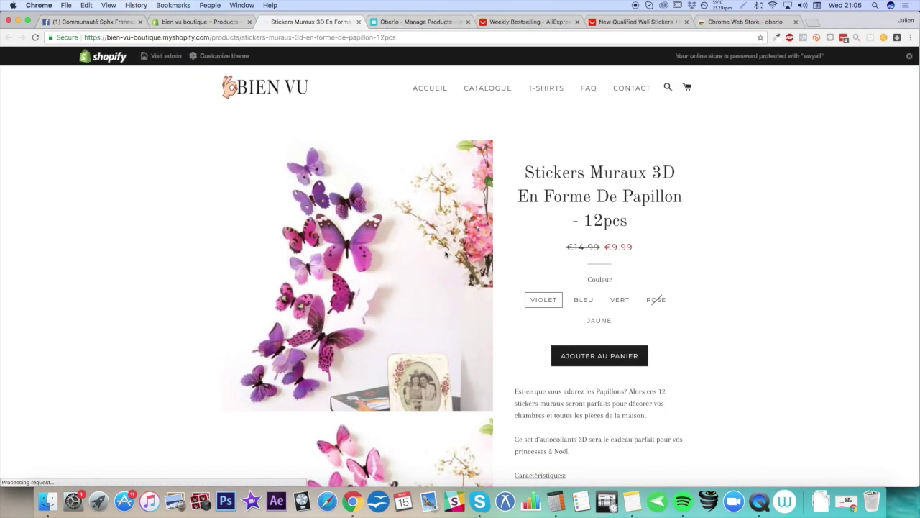
scroll(442, 197, "down", 10)
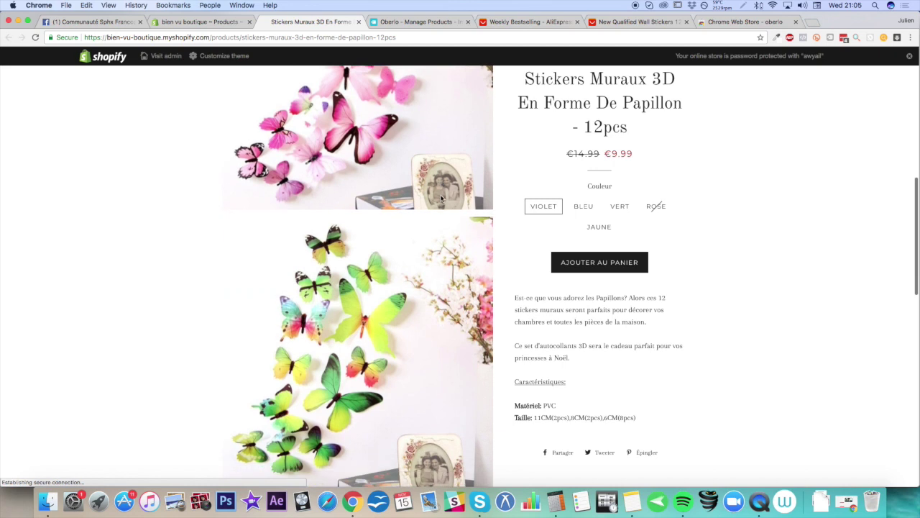
scroll(540, 388, "up", 10)
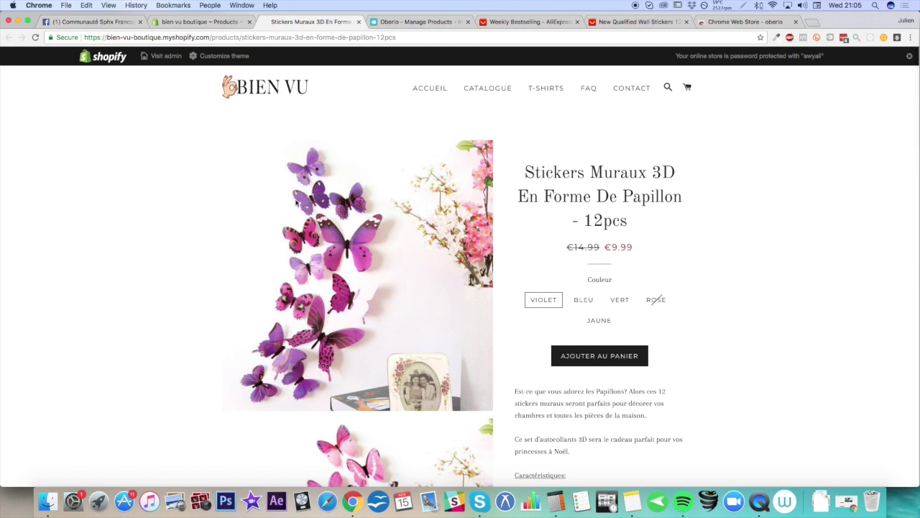
left_click_drag(524, 173, 688, 243)
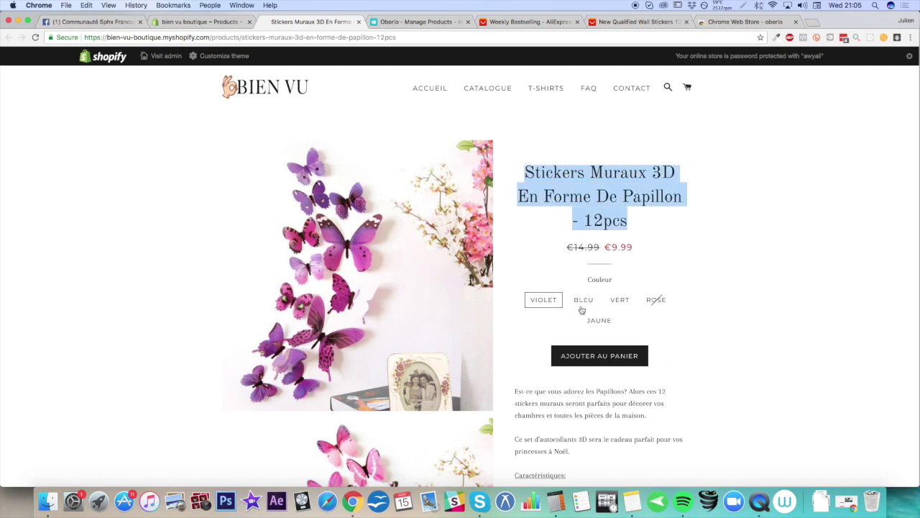
scroll(746, 424, "down", 1)
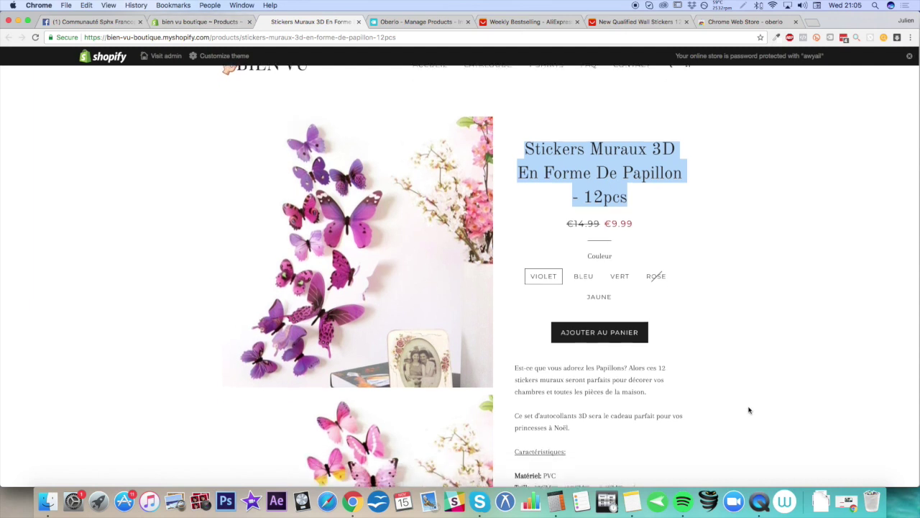
scroll(748, 409, "up", 1)
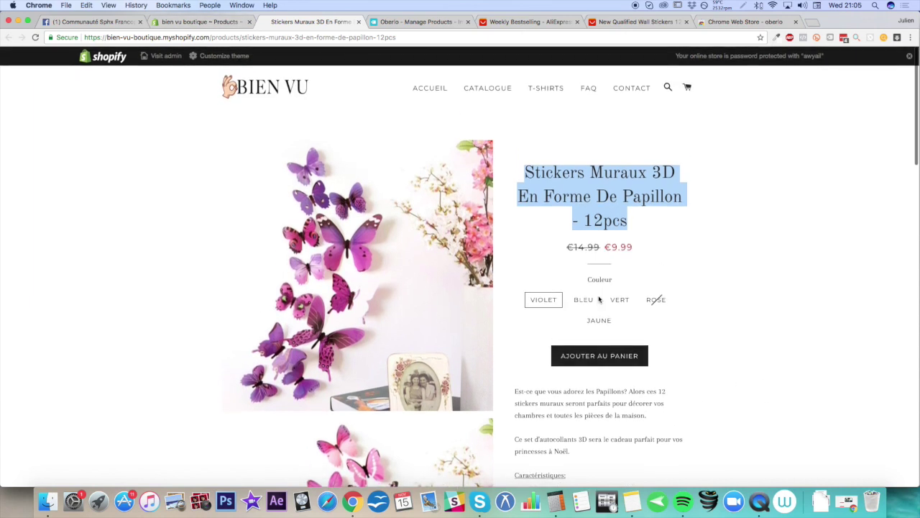
left_click(714, 325)
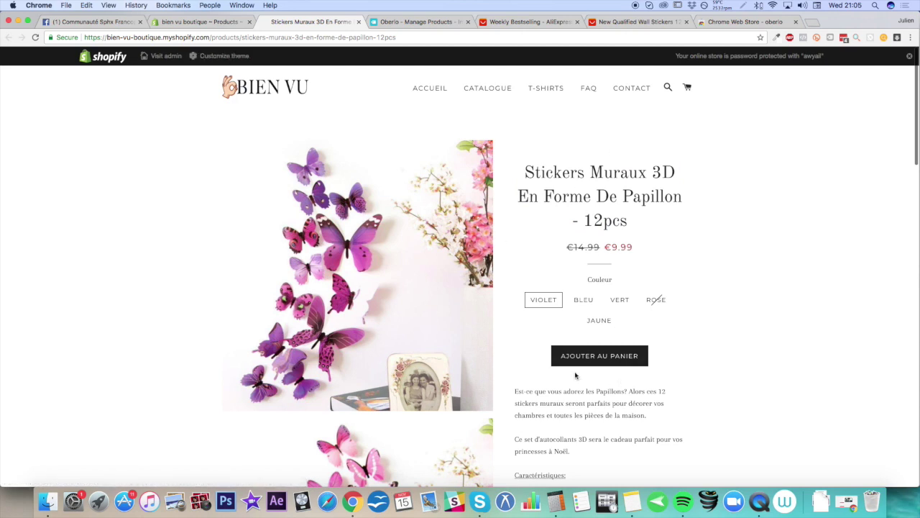
Open the Brooklyn theme's colour settings from the storefront and set the Headings colour to #343434
left_click(200, 55)
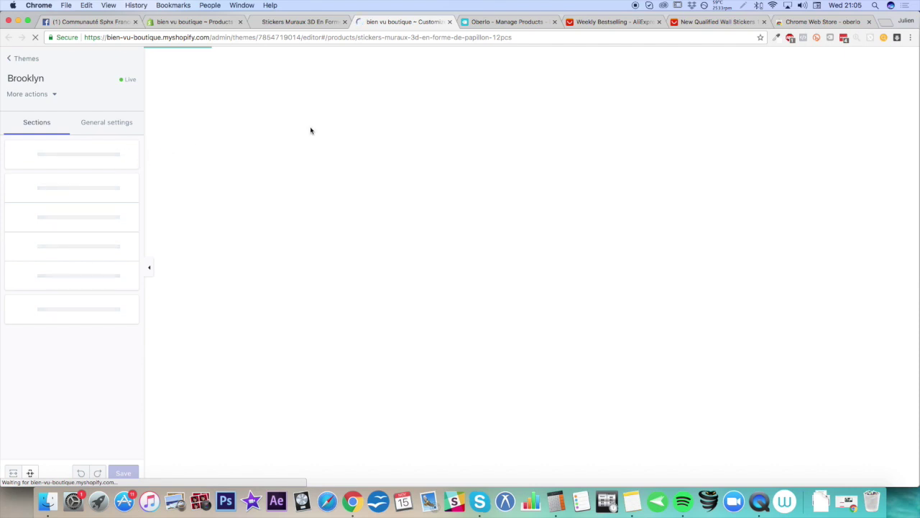
left_click(114, 123)
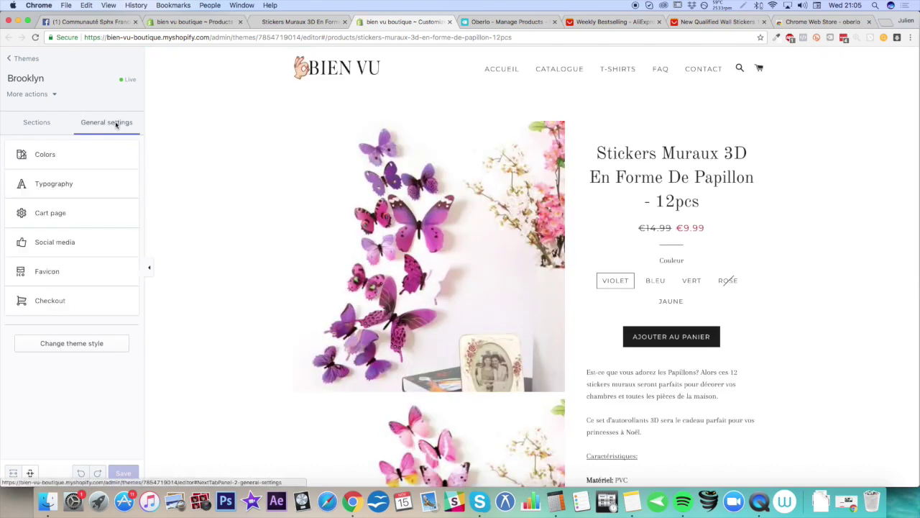
left_click(32, 155)
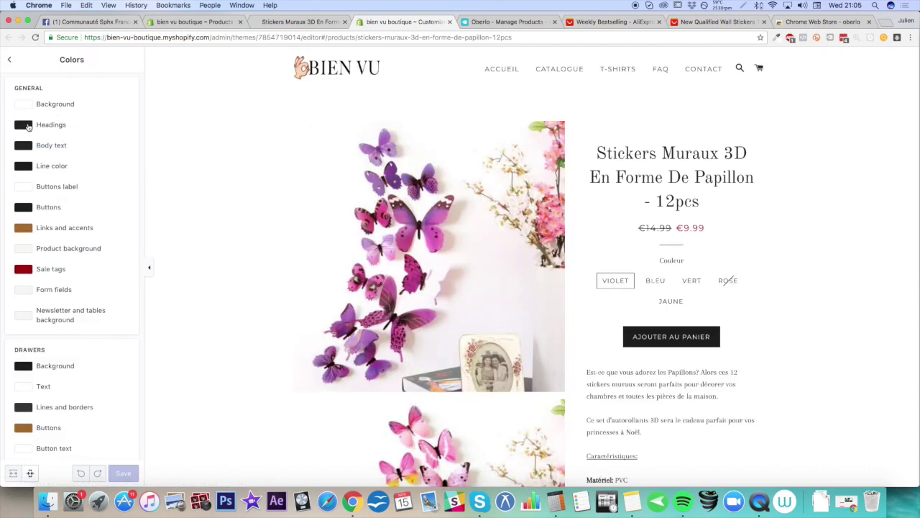
left_click(24, 125)
mouse_move(63, 163)
left_mouse_down()
mouse_move(123, 170)
mouse_move(35, 165)
mouse_move(15, 148)
mouse_move(9, 192)
left_mouse_up()
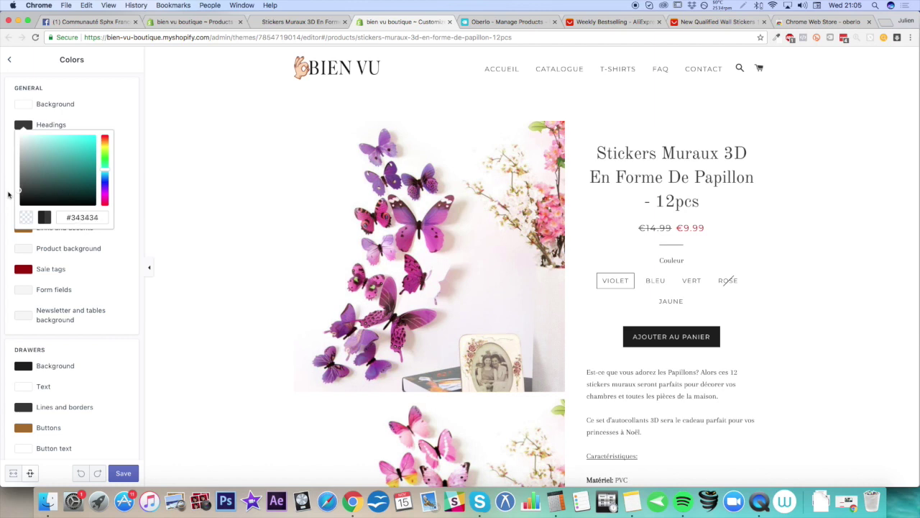
left_click(8, 195)
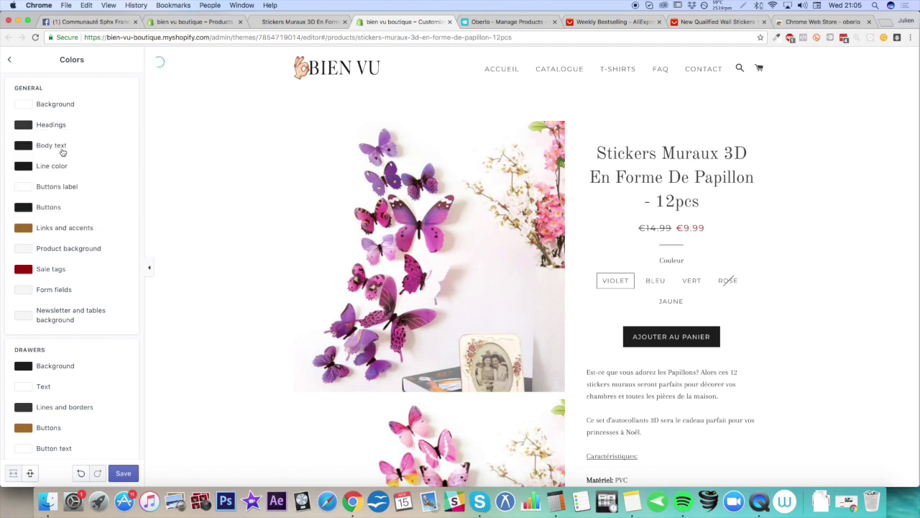
Set the theme's Body text colour to dark grey #424242
left_click(62, 151)
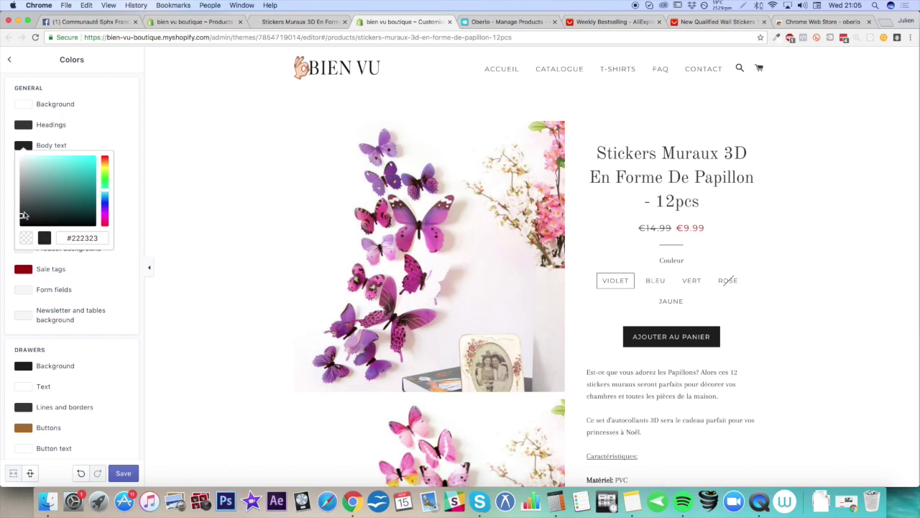
mouse_move(23, 219)
left_mouse_down()
mouse_move(9, 190)
mouse_move(4, 208)
left_mouse_up()
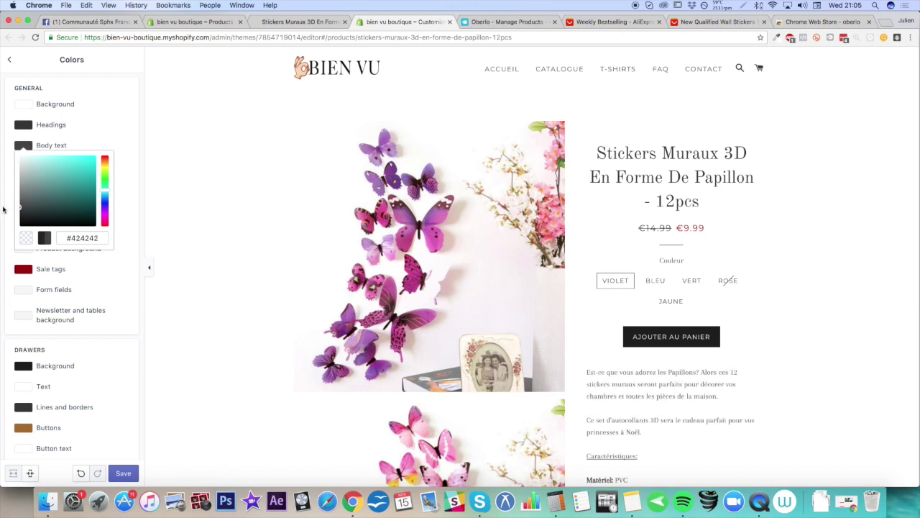
left_click(84, 144)
Set the theme's Line color to magenta #b80ba1
left_click(55, 171)
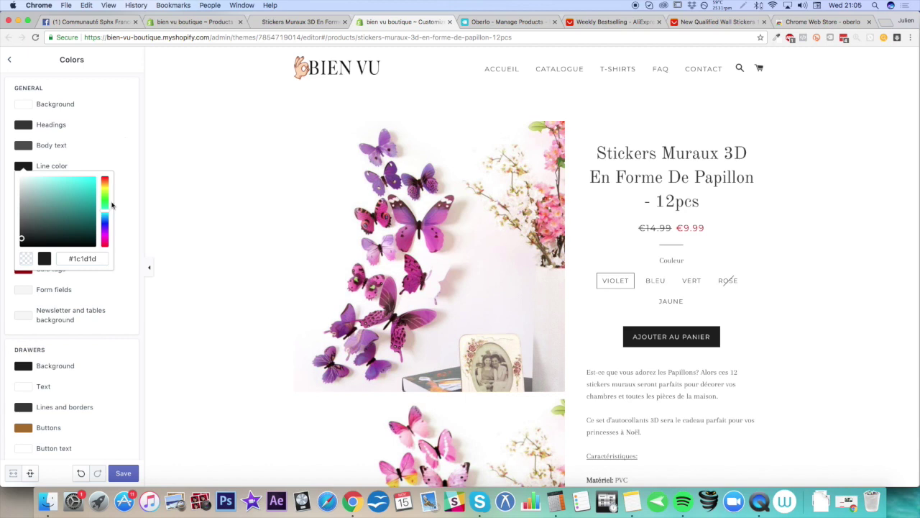
left_click_drag(105, 233, 106, 240)
left_click_drag(81, 201, 452, 216)
left_click_drag(1, 207, 91, 198)
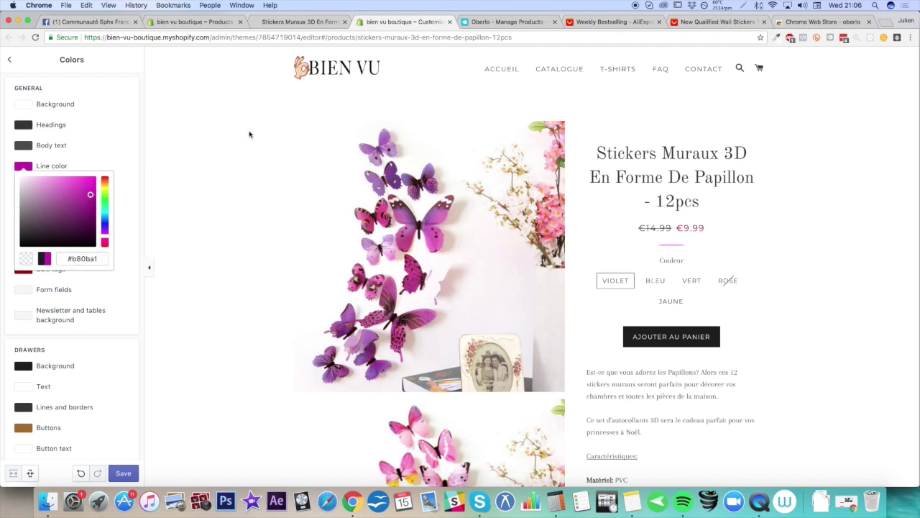
Set the theme's general Buttons colour to orange #eb8b18
left_click(139, 132)
left_click(62, 209)
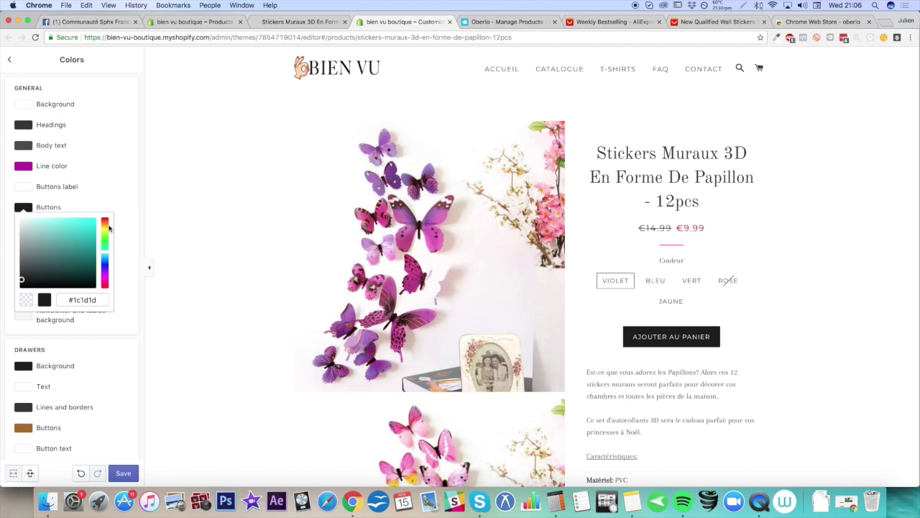
mouse_move(107, 228)
left_mouse_down()
mouse_move(87, 236)
mouse_move(105, 221)
mouse_move(50, 226)
mouse_move(48, 240)
mouse_move(109, 220)
mouse_move(90, 226)
left_mouse_up()
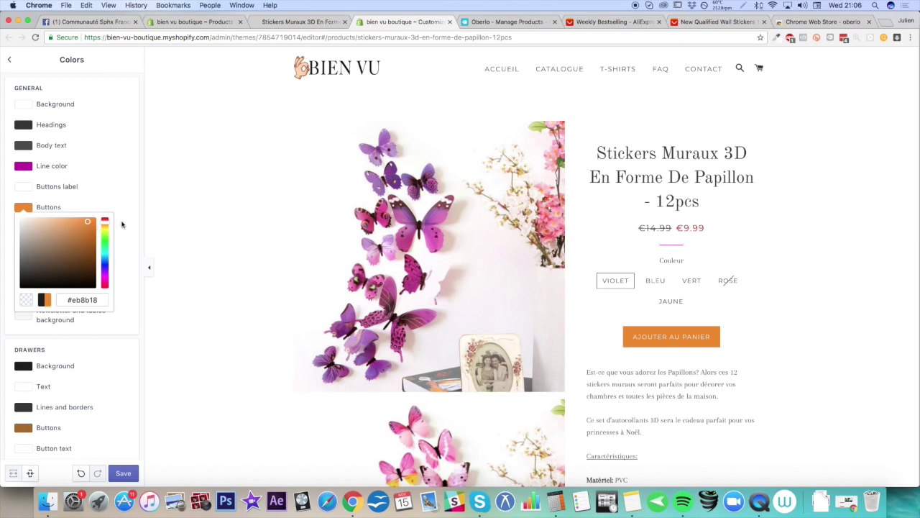
left_click(122, 225)
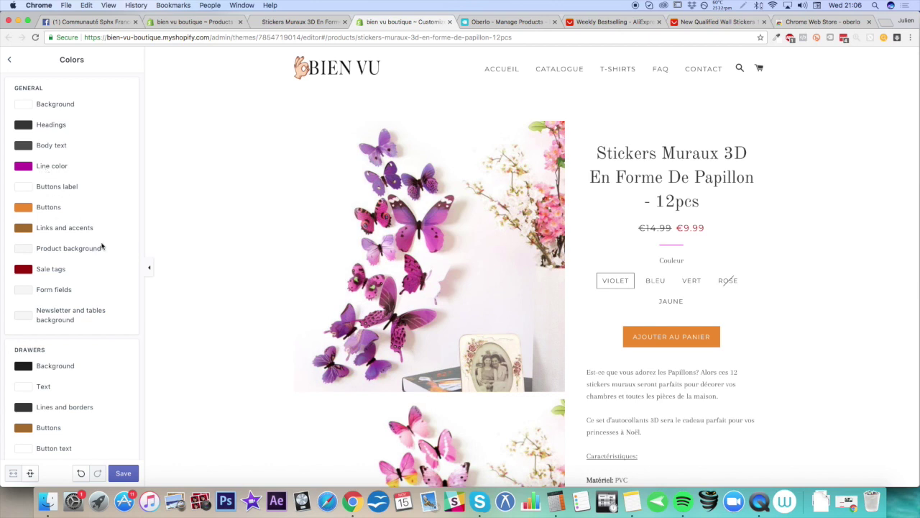
Set the Links and accents colour to orange #df7d00, adding the product to the cart in the preview to check the accents
left_click(62, 230)
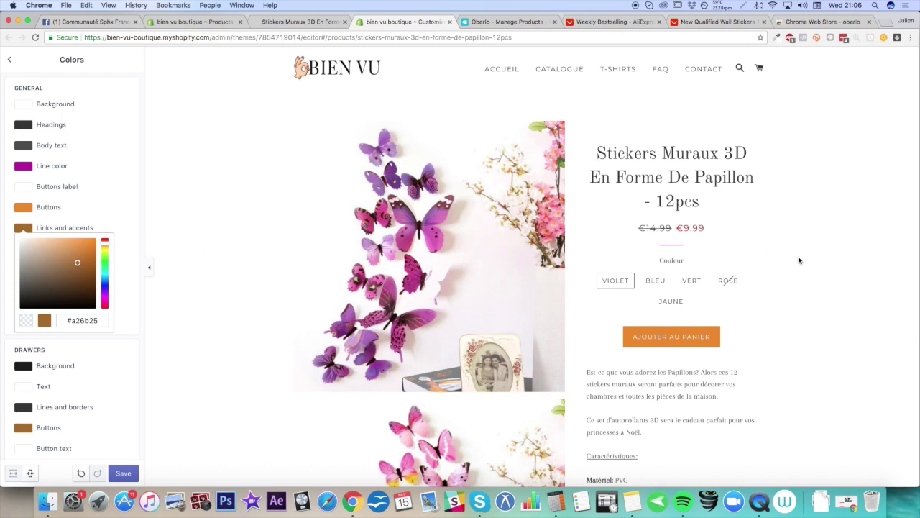
left_click(688, 337)
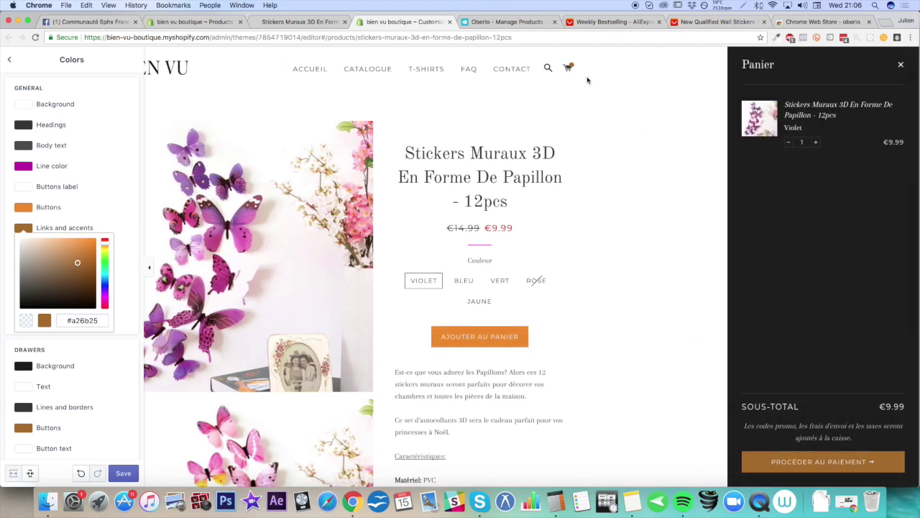
left_click(610, 81)
mouse_move(91, 259)
left_mouse_down()
mouse_move(78, 260)
mouse_move(74, 248)
mouse_move(106, 247)
left_mouse_up()
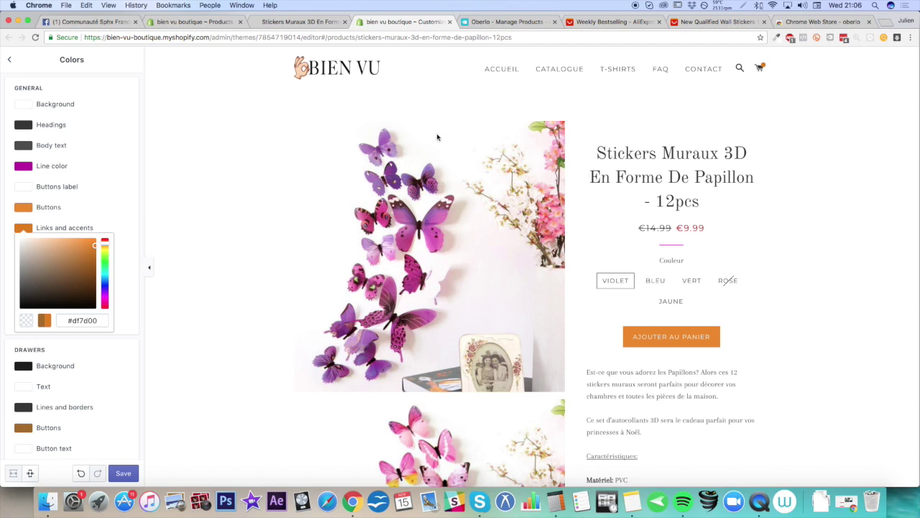
scroll(725, 235, "up", 5)
scroll(624, 309, "down", 4)
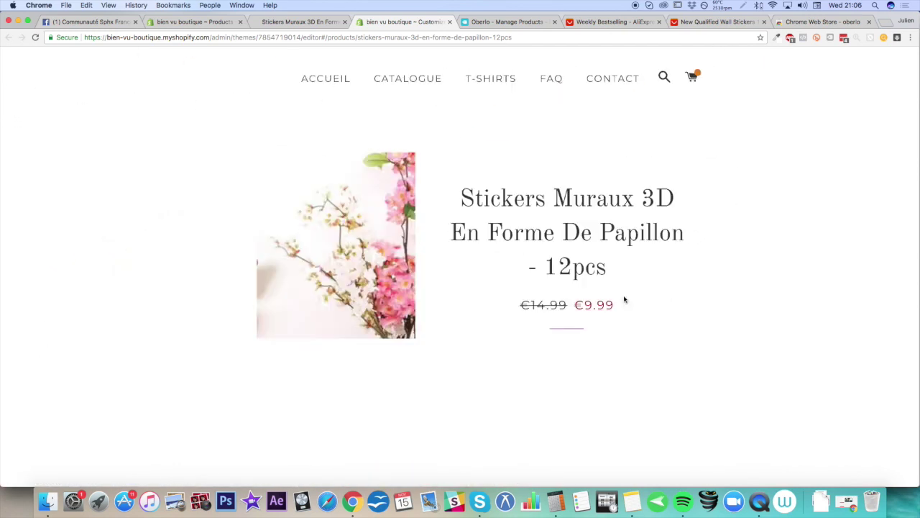
scroll(624, 301, "down", 3)
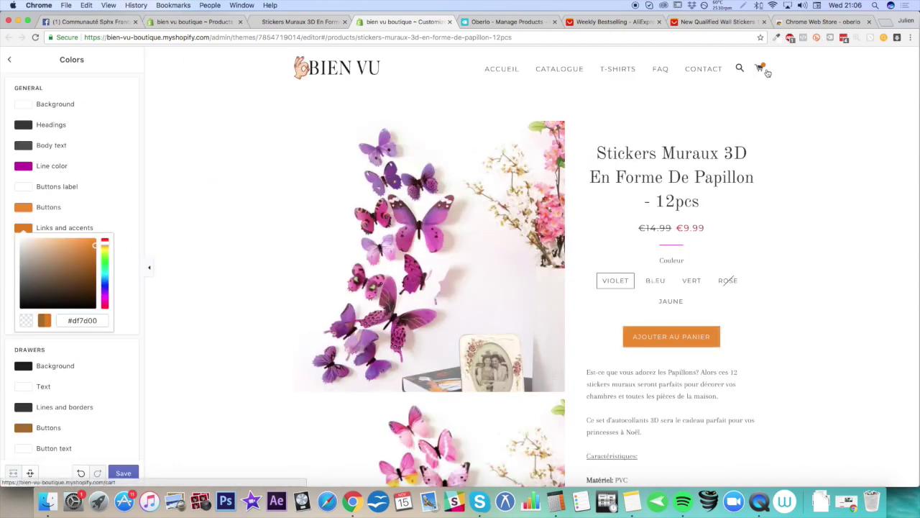
Search Google for "couleurs opposées" in a new tab and return to the store's product page in the admin
left_click(891, 23)
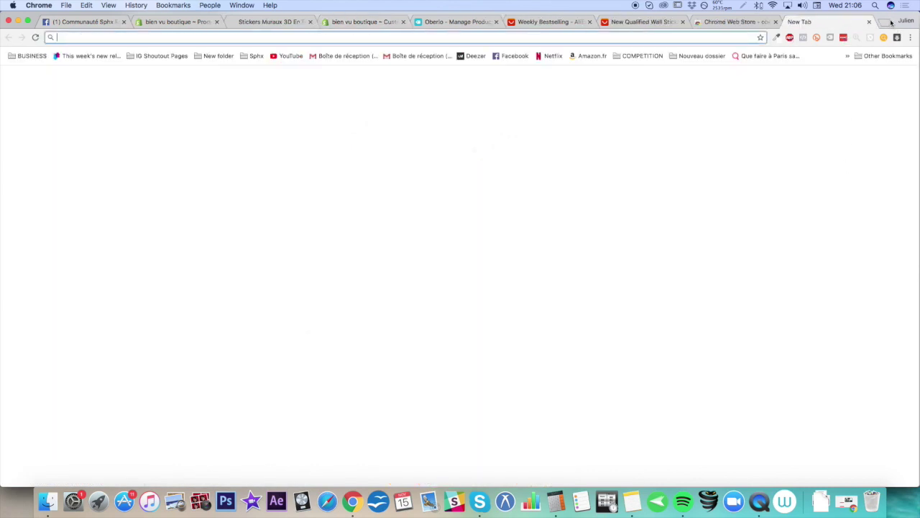
type("couleurs opposées")
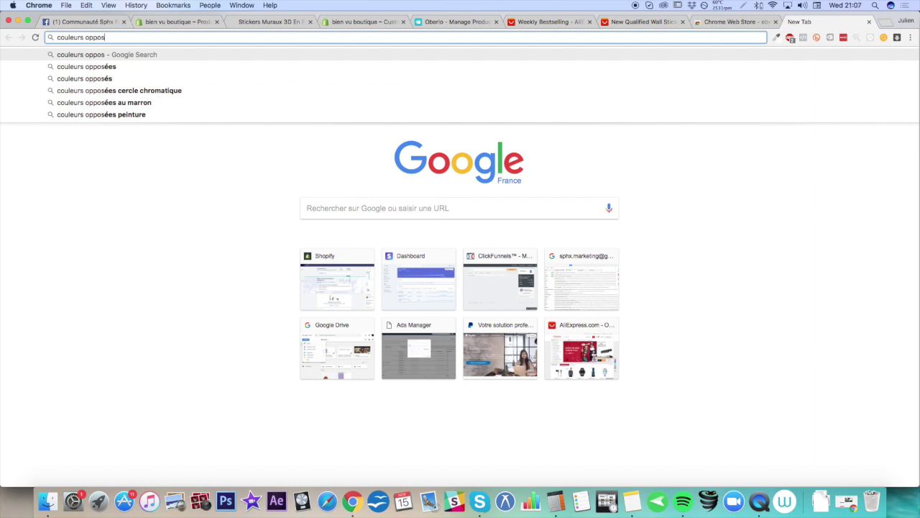
key("Return")
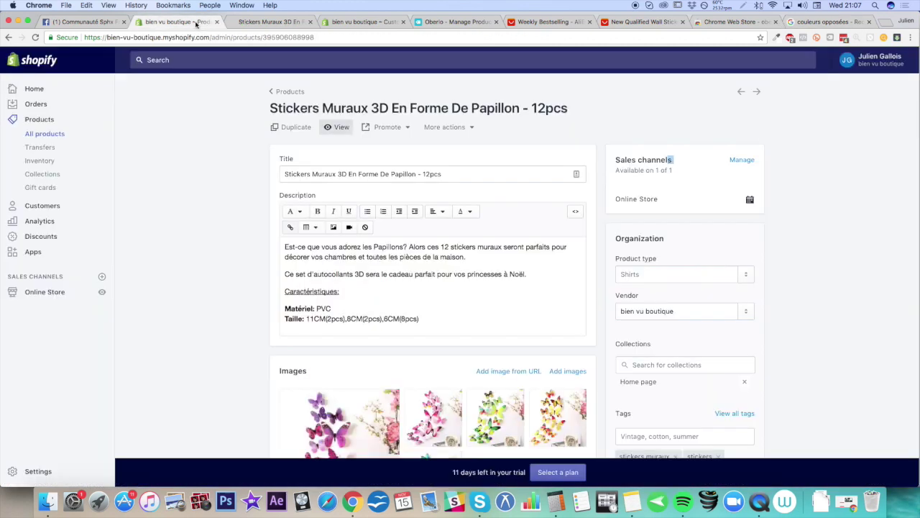
left_click(195, 22)
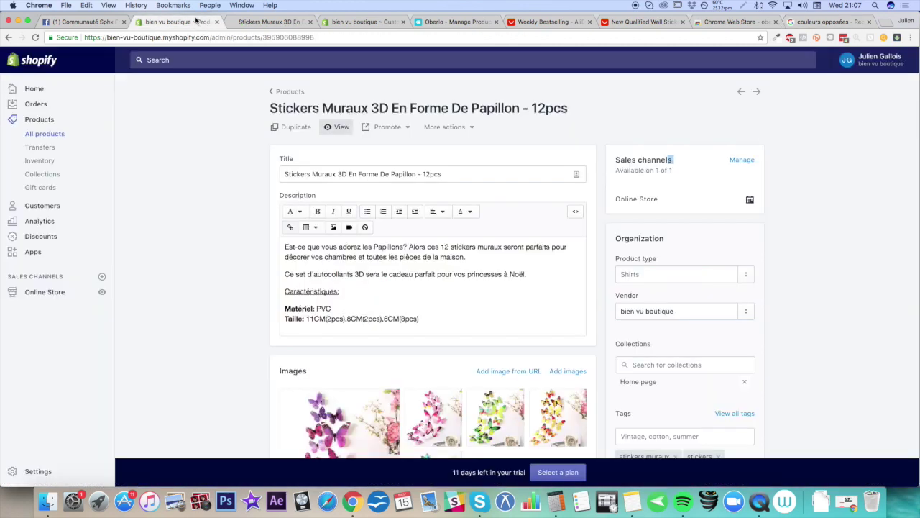
Go back to the theme editor, set the Links and accents colour to blue #00a9df and copy its code
left_click(378, 25)
left_click_drag(107, 281, 109, 280)
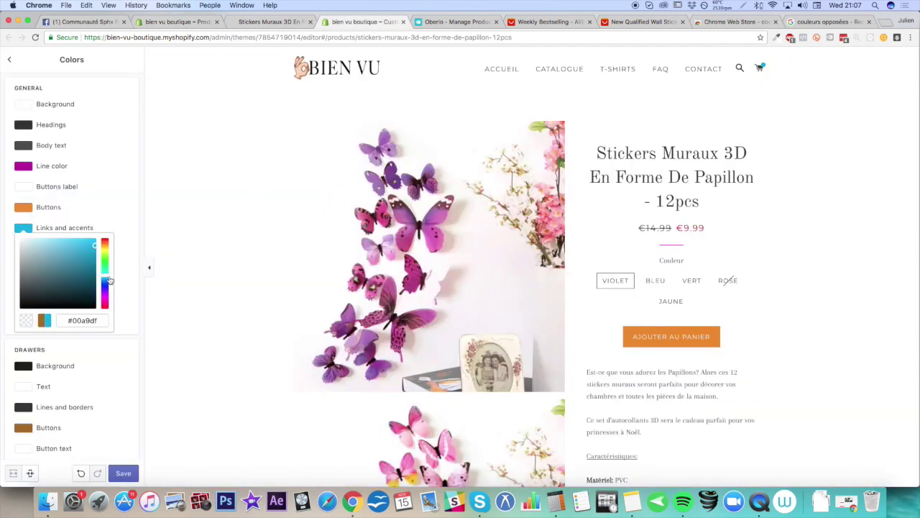
double_click(90, 317)
key("ctrl+c")
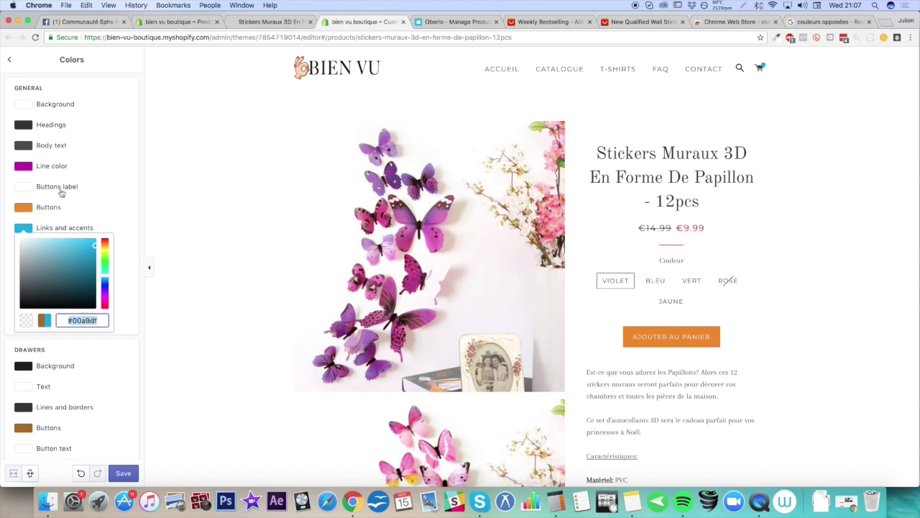
Paste #00a9df as the theme's Line color
left_click(62, 173)
left_click(62, 173)
double_click(82, 258)
key("ctrl+v")
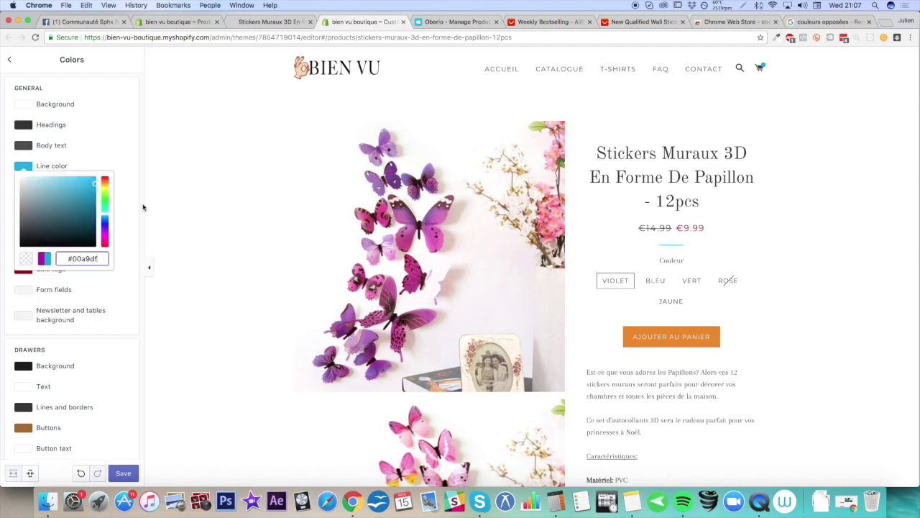
left_click(120, 135)
Preview the product page in mobile view and add the product to the cart to check the cart drawer's colours
left_click(13, 473)
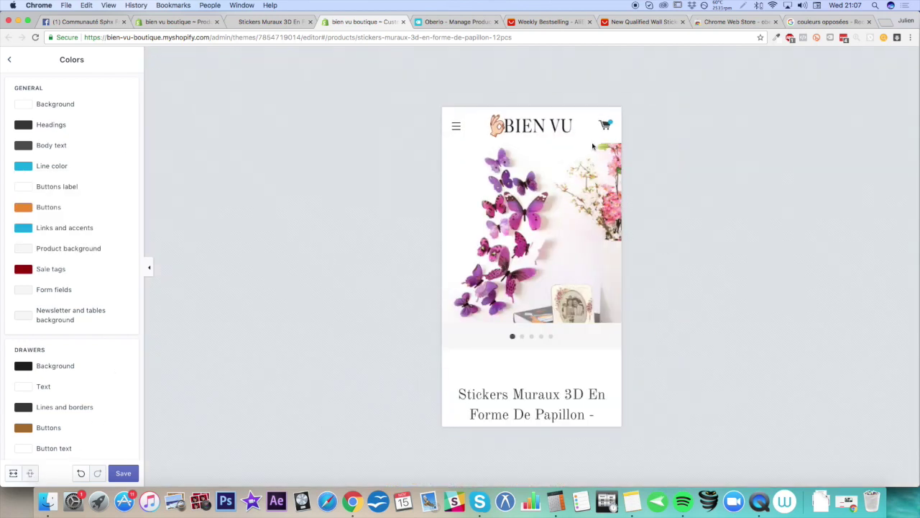
scroll(564, 217, "down", 5)
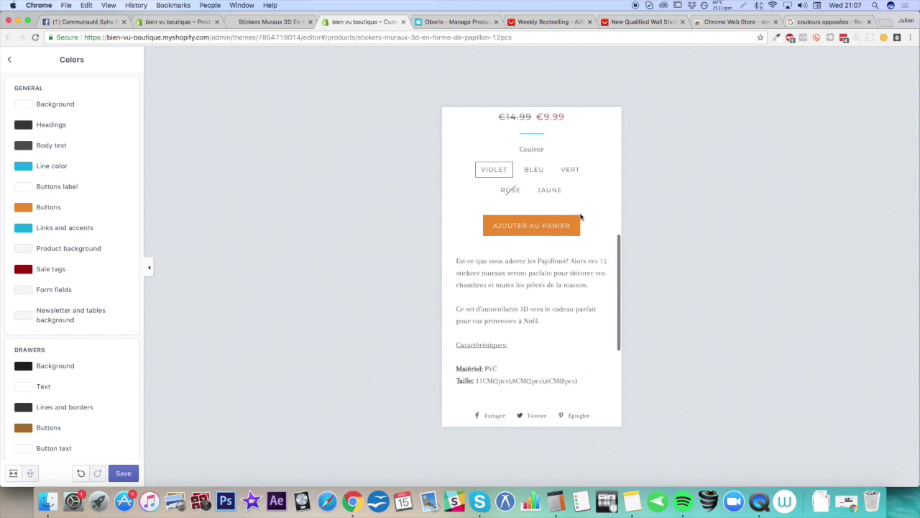
scroll(581, 217, "up", 1)
left_click(561, 289)
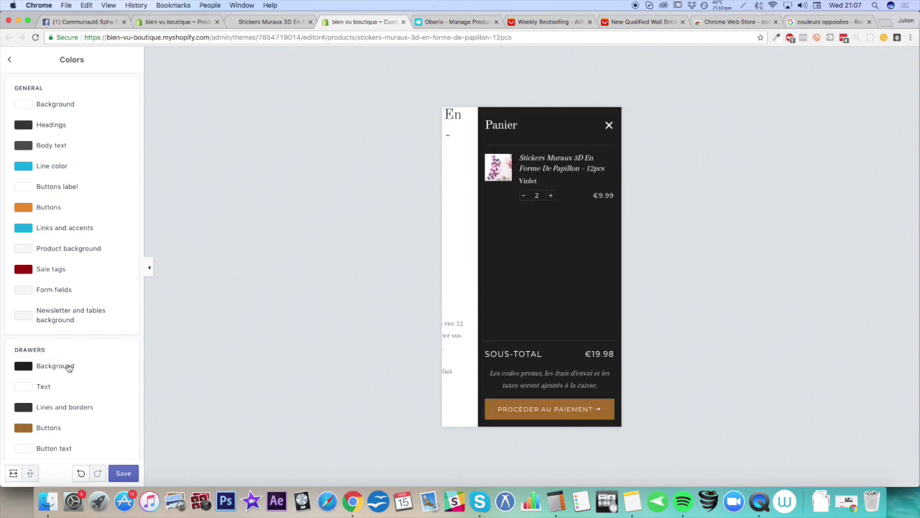
scroll(79, 356, "down", 1)
Change the theme's cart type to Page and save the setting
left_click(10, 60)
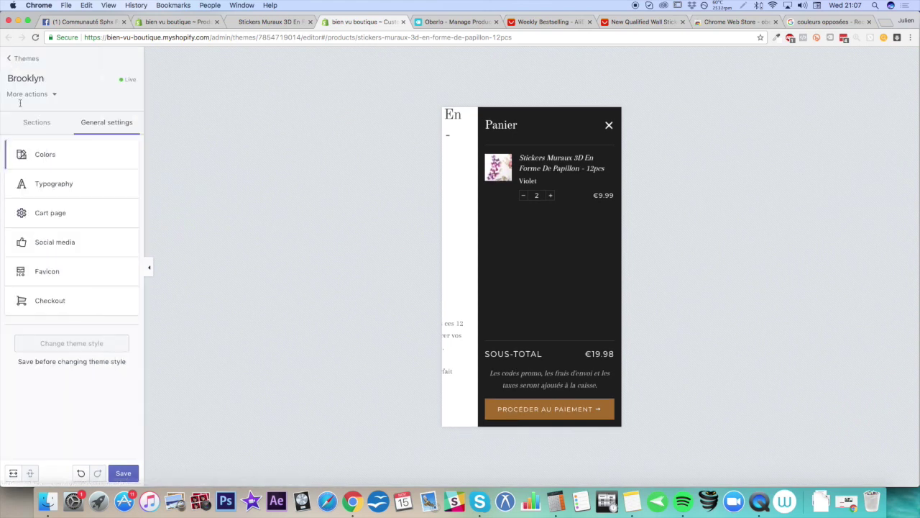
left_click(71, 218)
left_click(79, 105)
left_click(192, 218)
key("p")
left_click(124, 474)
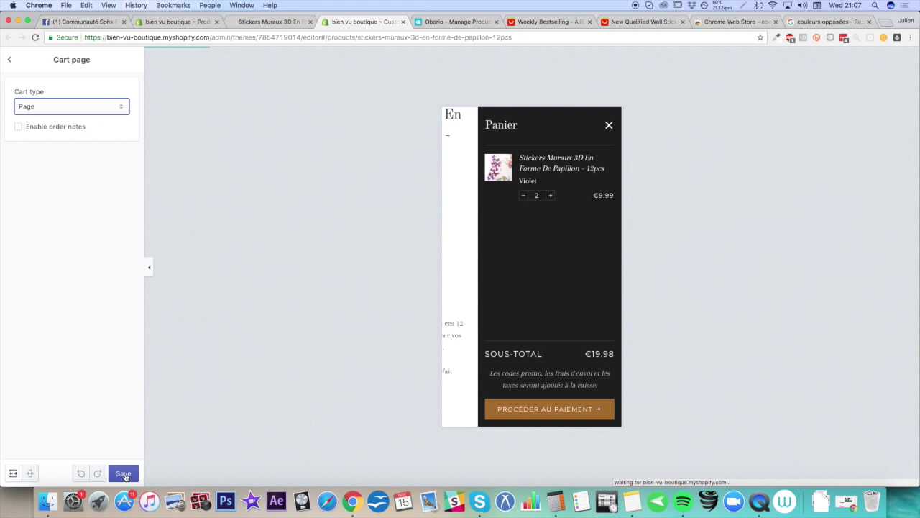
Add the product to the cart in the mobile preview, check the cart page and save the theme changes
scroll(607, 195, "up", 3)
scroll(566, 241, "up", 3)
left_click(554, 402)
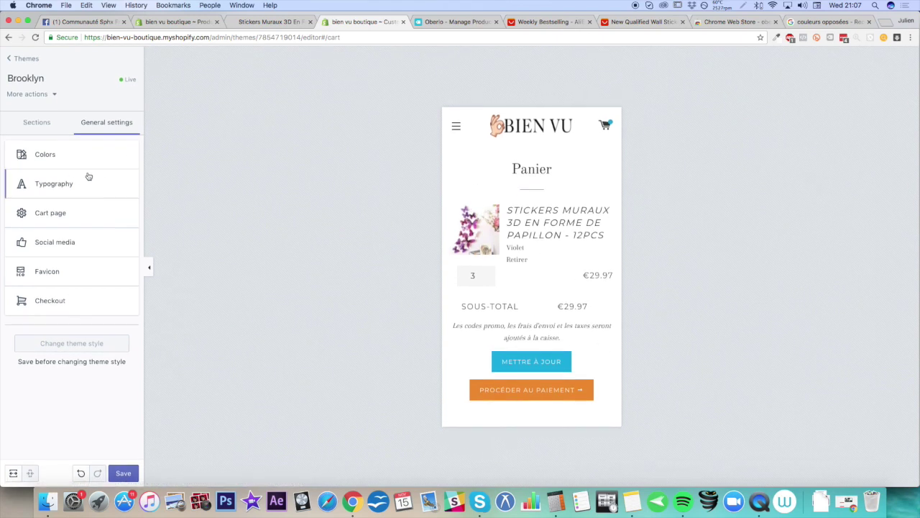
left_click(123, 473)
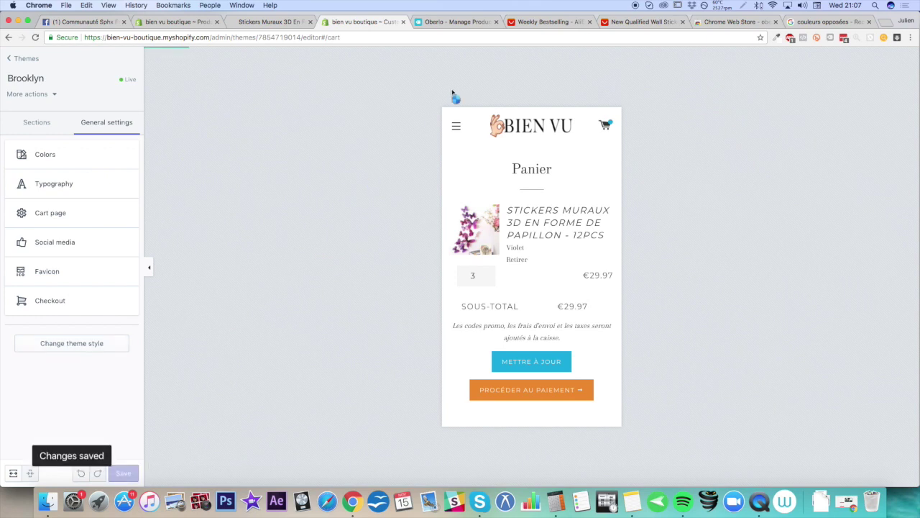
Check the product page in the online store and highlight its original and sale prices
left_click(264, 24)
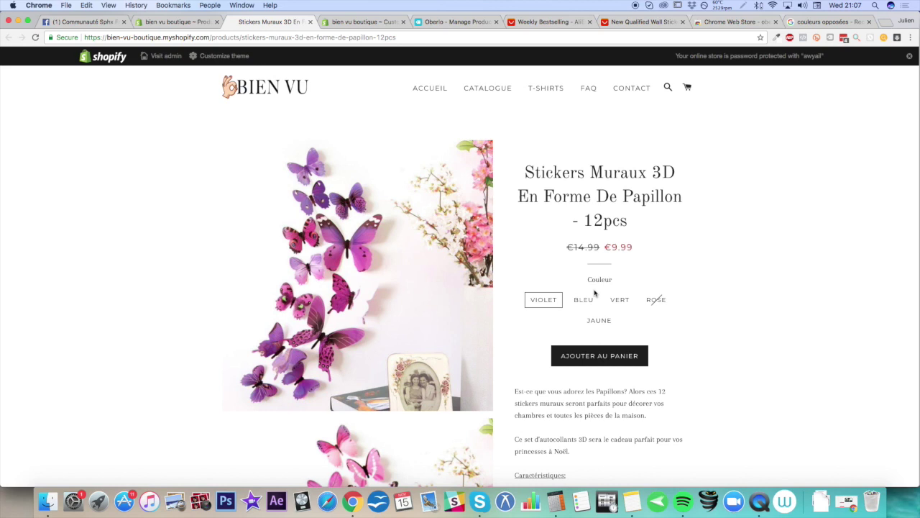
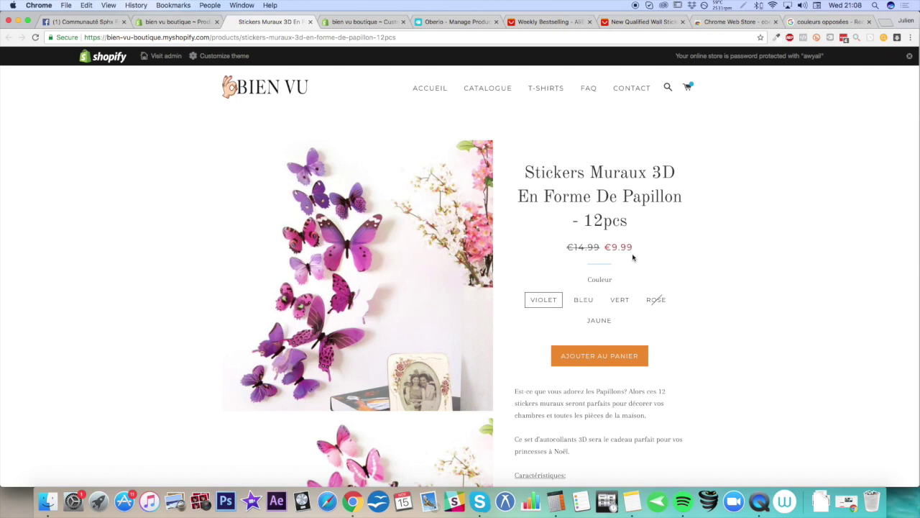
left_click_drag(564, 248, 724, 249)
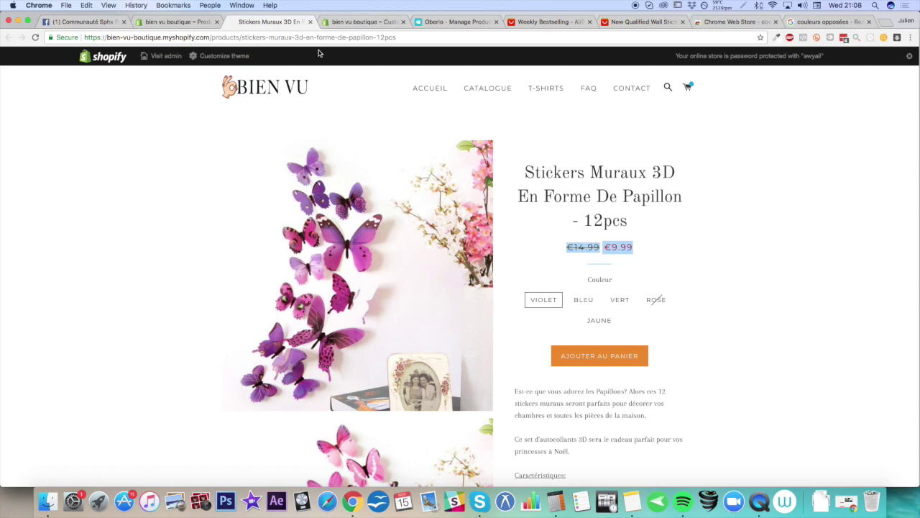
Visit the Shopify App Store from the store's apps page, search for "recart" and open the Recart app's page
left_click(199, 27)
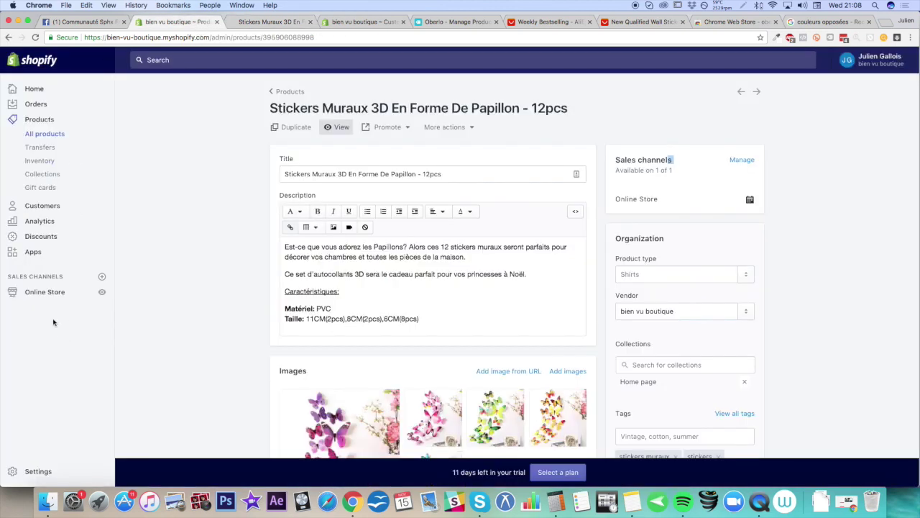
left_click(34, 252)
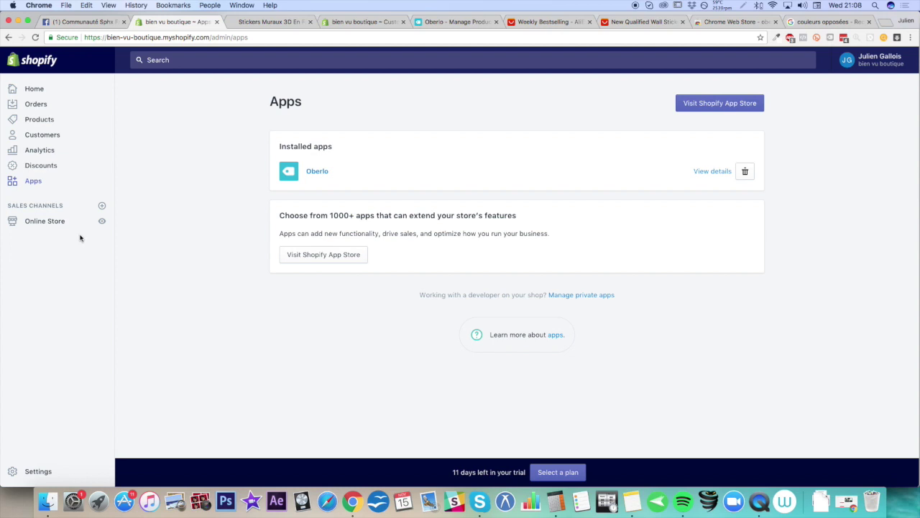
left_click(690, 105)
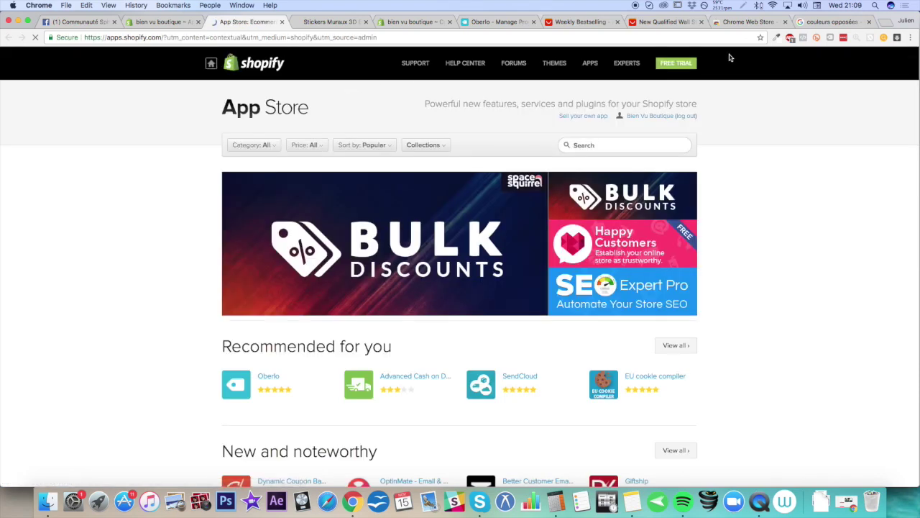
left_click(617, 145)
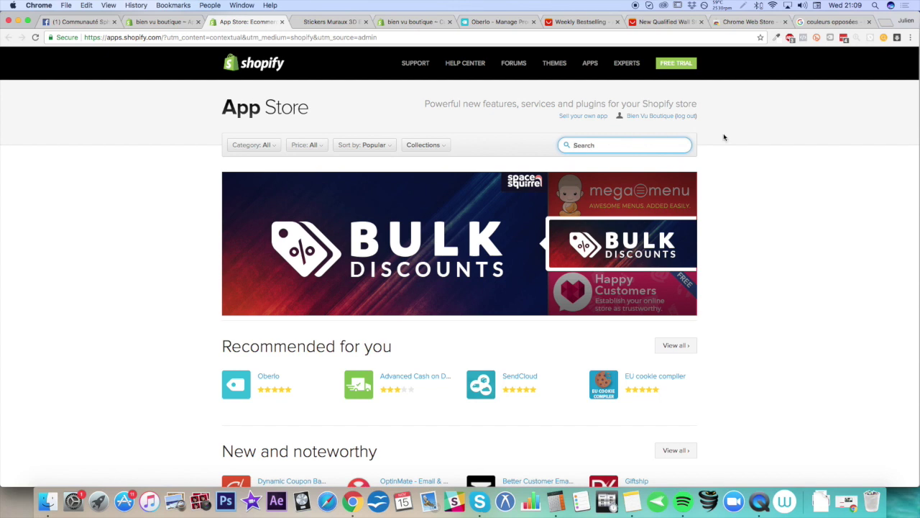
type("recart")
left_click(680, 167)
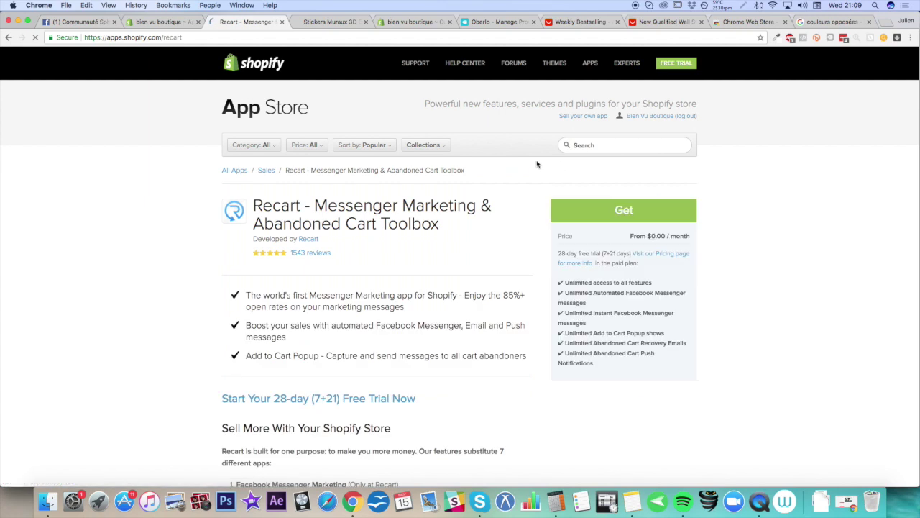
Examine the Recart app's monthly price, paid plan features and free trial length
left_click_drag(630, 236, 686, 236)
left_click(738, 240)
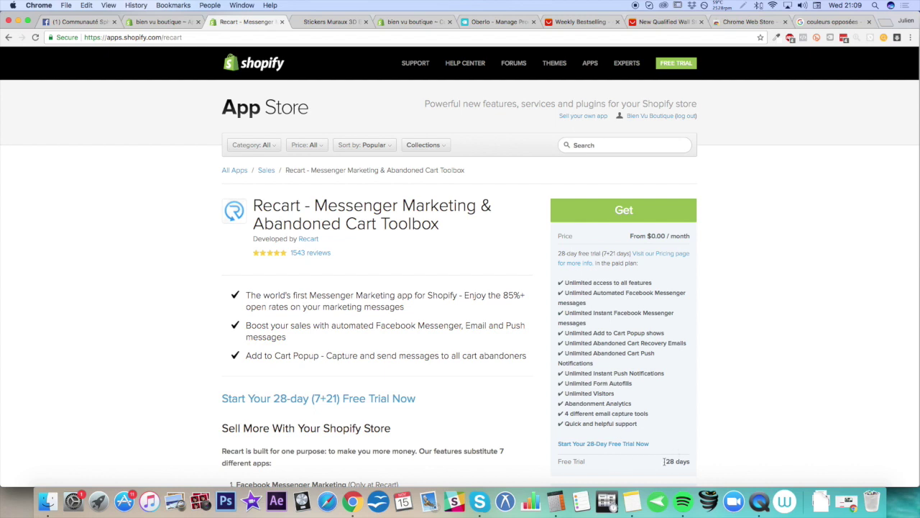
left_click_drag(563, 459, 687, 463)
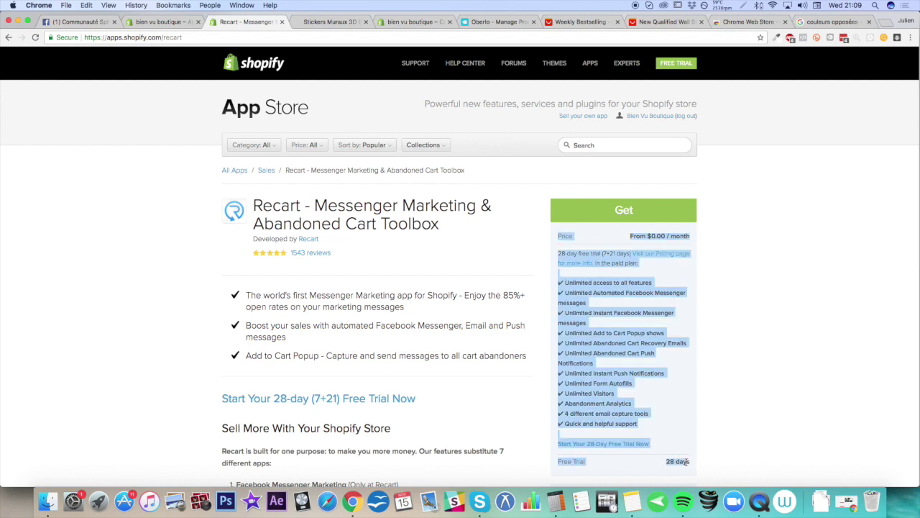
left_click(687, 462)
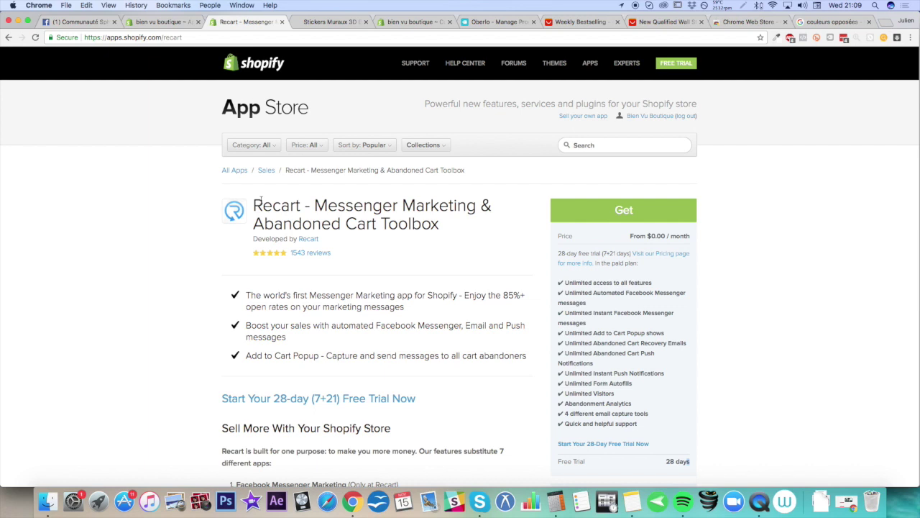
Return to the butterfly stickers page in the online store and add the product to the cart
left_click(341, 23)
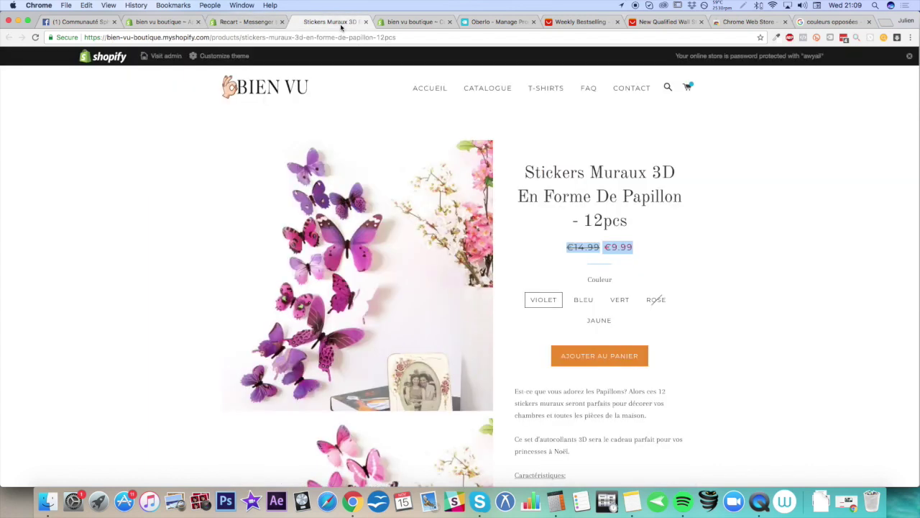
left_click(634, 361)
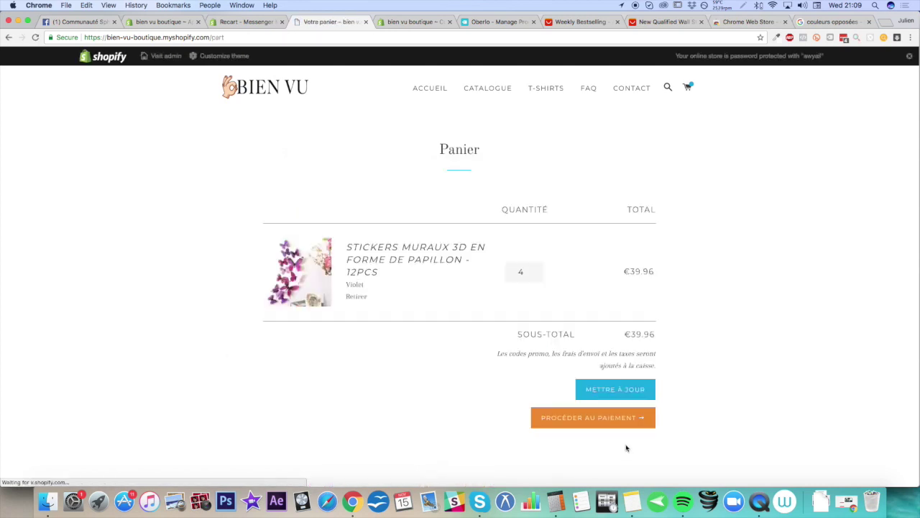
Proceed from the cart to the checkout page and return to the cart
left_click(608, 418)
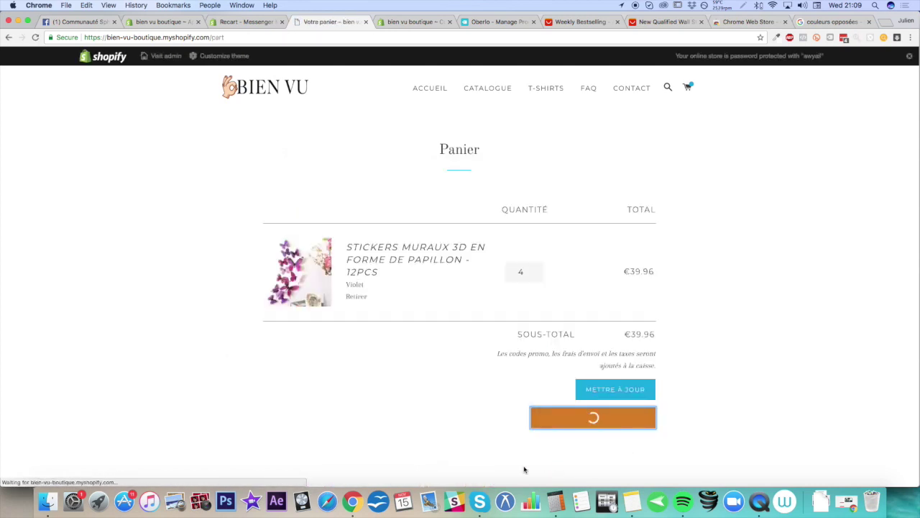
left_click(8, 38)
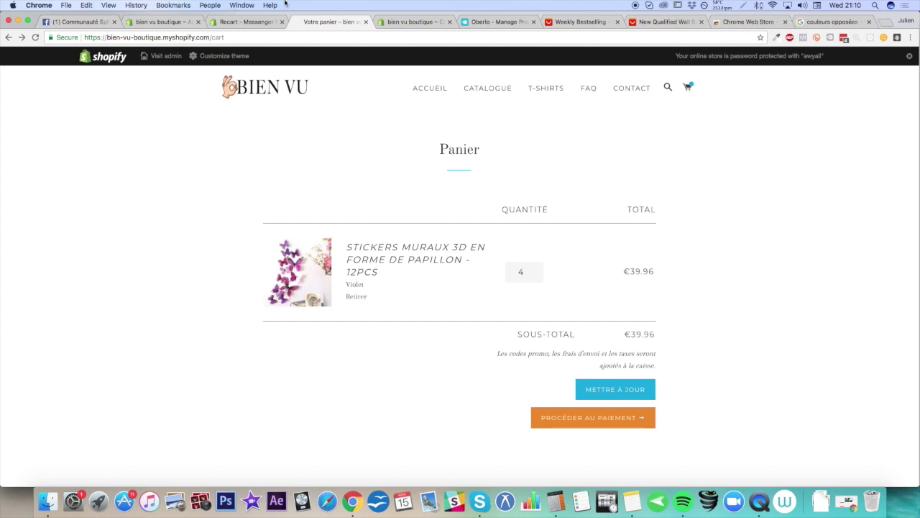
Highlight "Messenger Marketing" in the Recart app's title on the App Store and view the Communauté Sphx Francophone Facebook group
left_click(264, 22)
left_click_drag(253, 206, 476, 207)
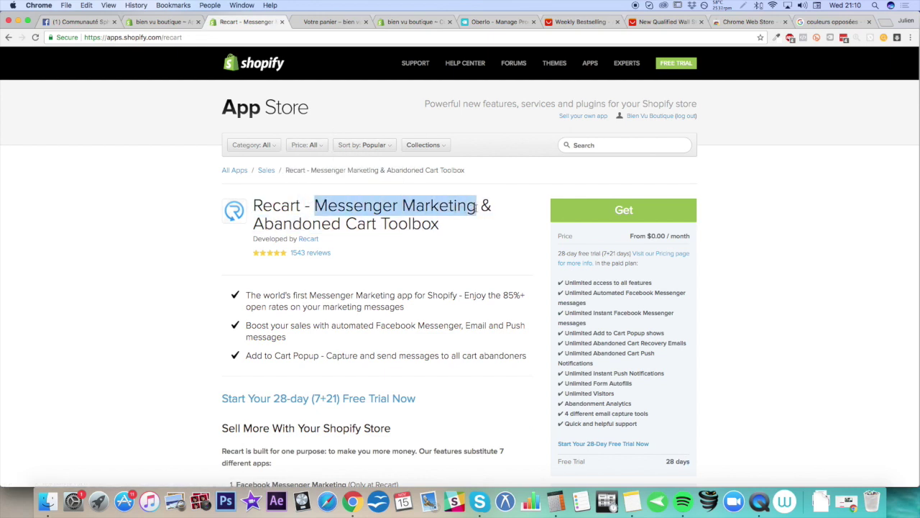
left_click(80, 21)
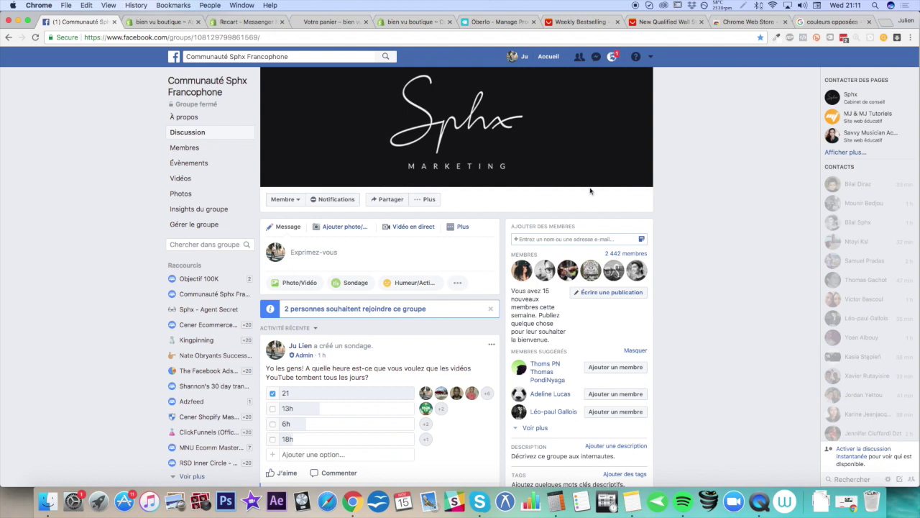
Try to install the Recart app on the store, and return to its App Store page
key("super+3")
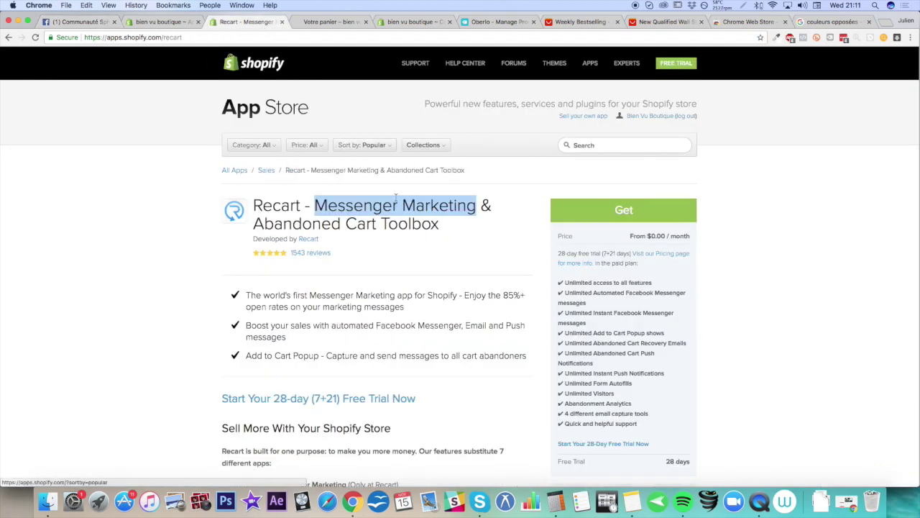
left_click(600, 209)
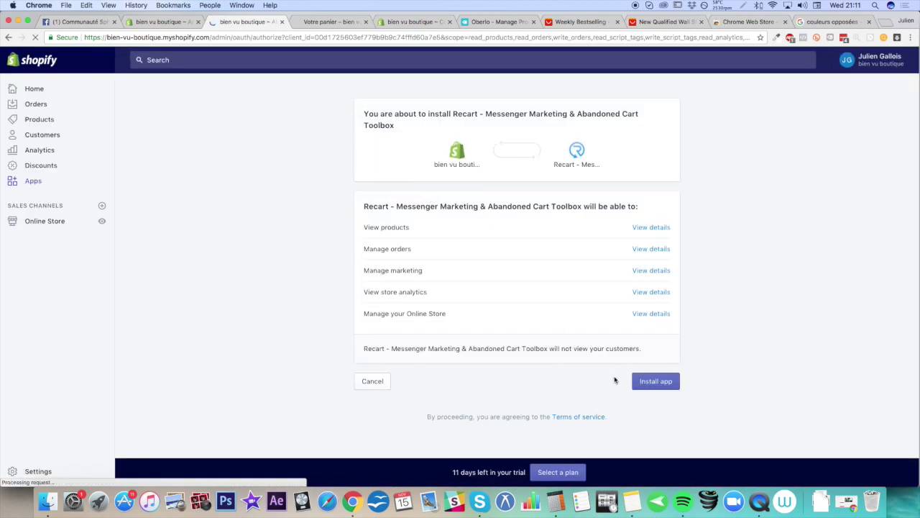
left_click(669, 383)
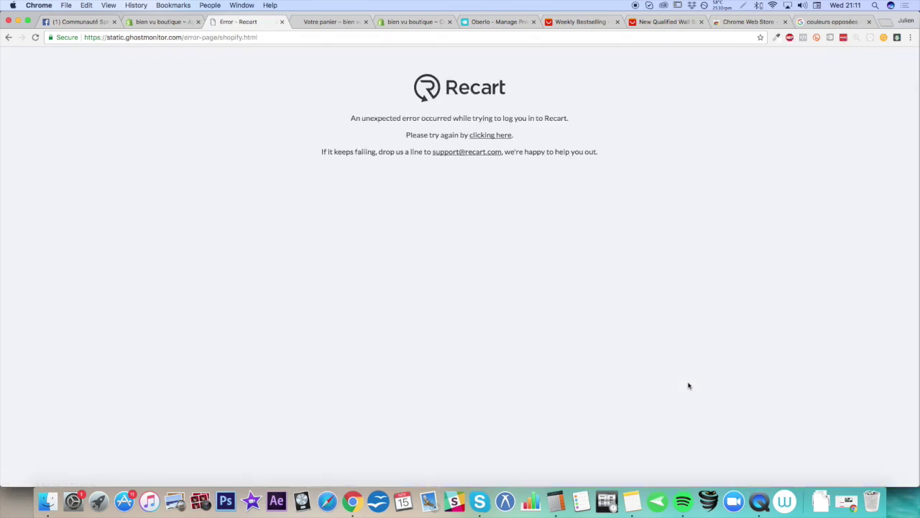
left_click(8, 37)
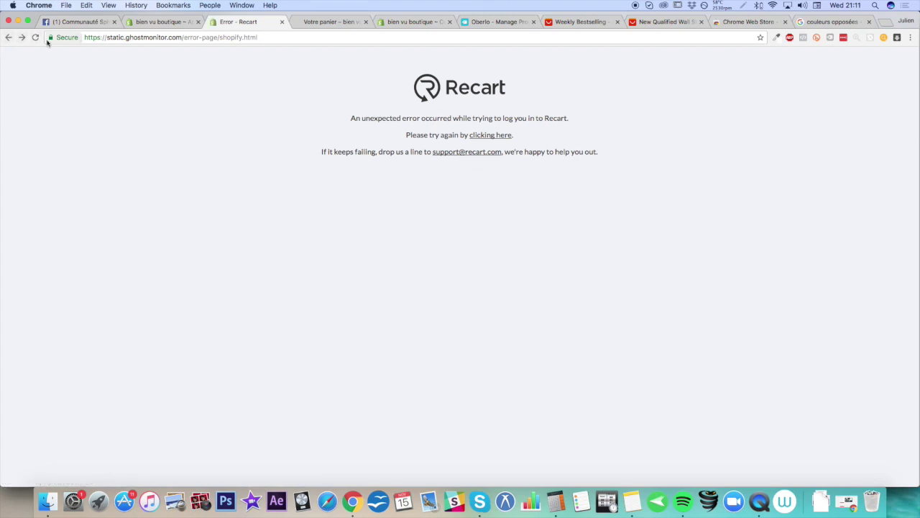
left_click(9, 37)
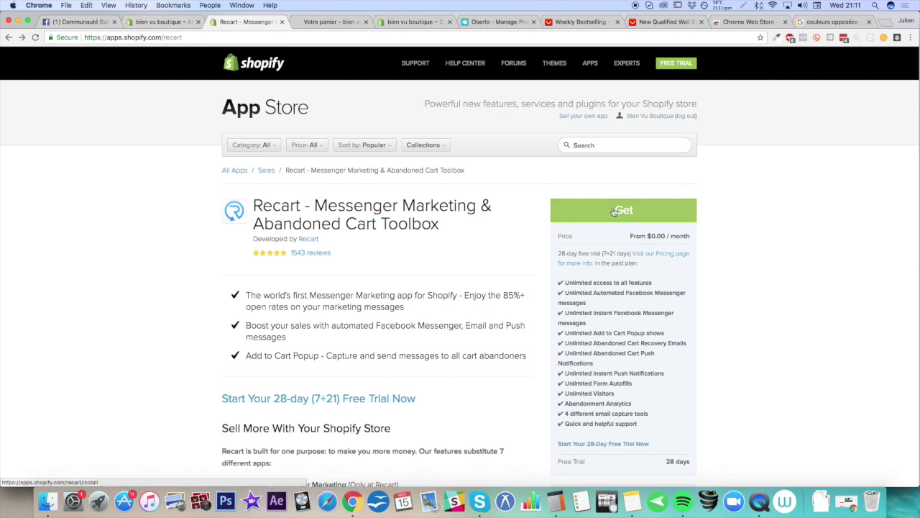
left_click_drag(253, 206, 300, 206)
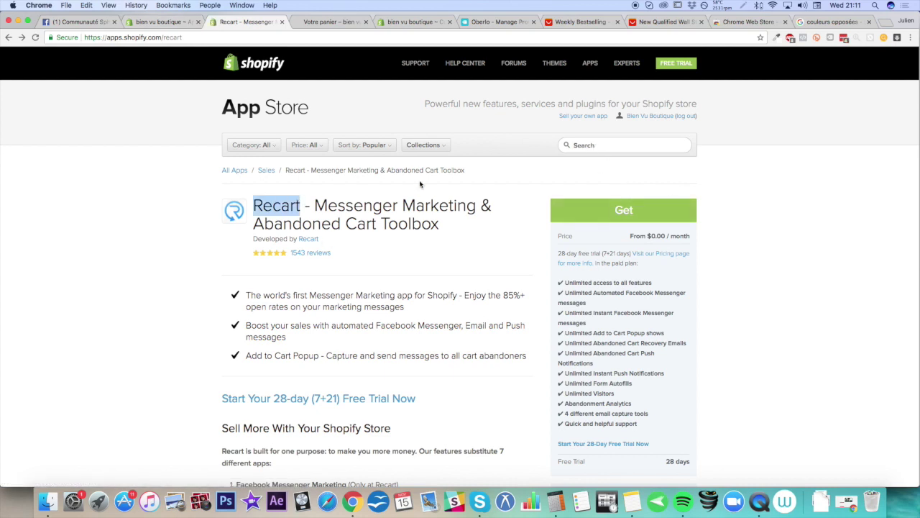
Search the Shopify App Store for "crush pics" and open the Crush.pics - Image Compression and Optimization page
left_click(591, 144)
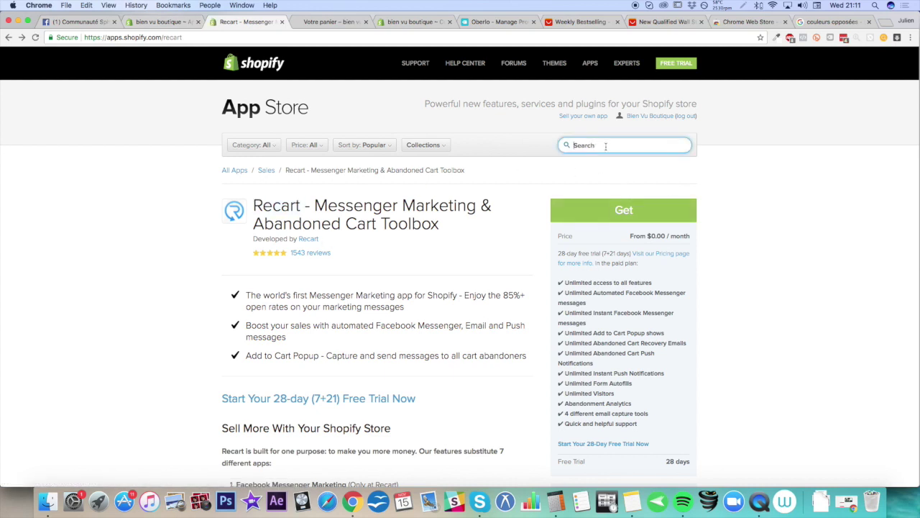
type("crush pics")
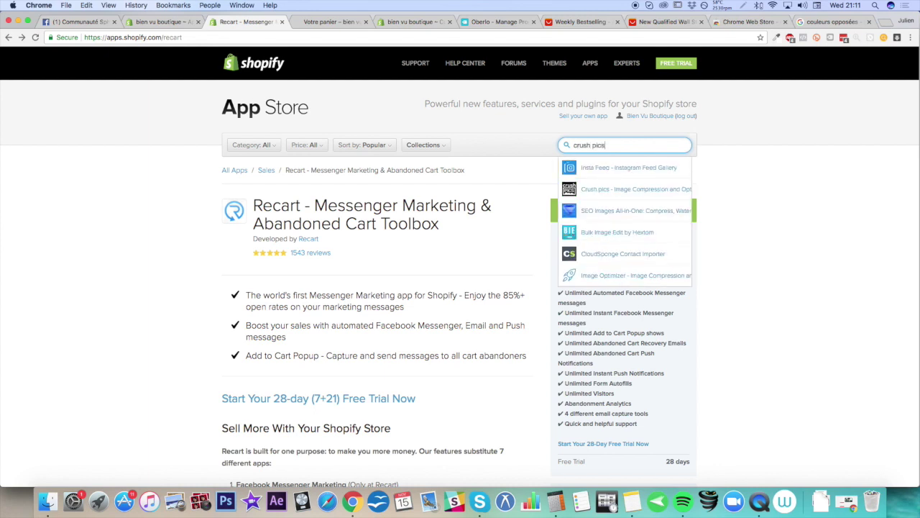
key("Return")
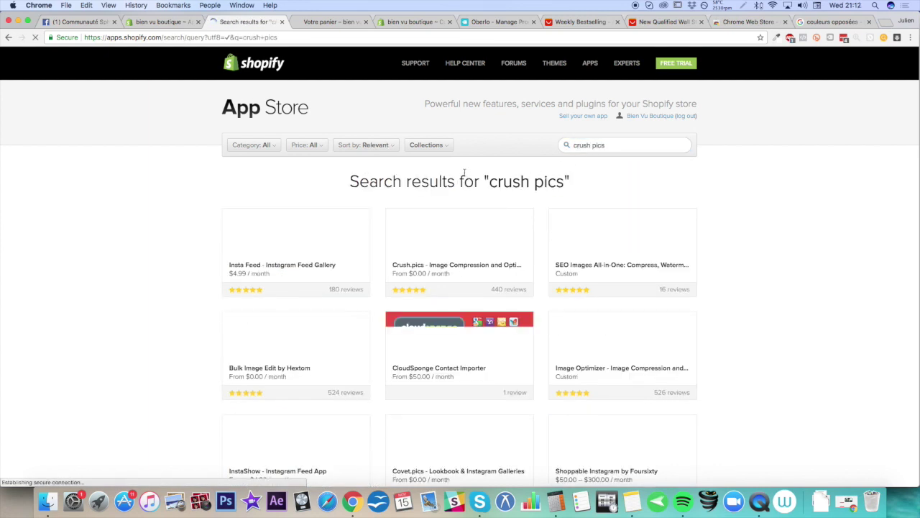
left_click(441, 242)
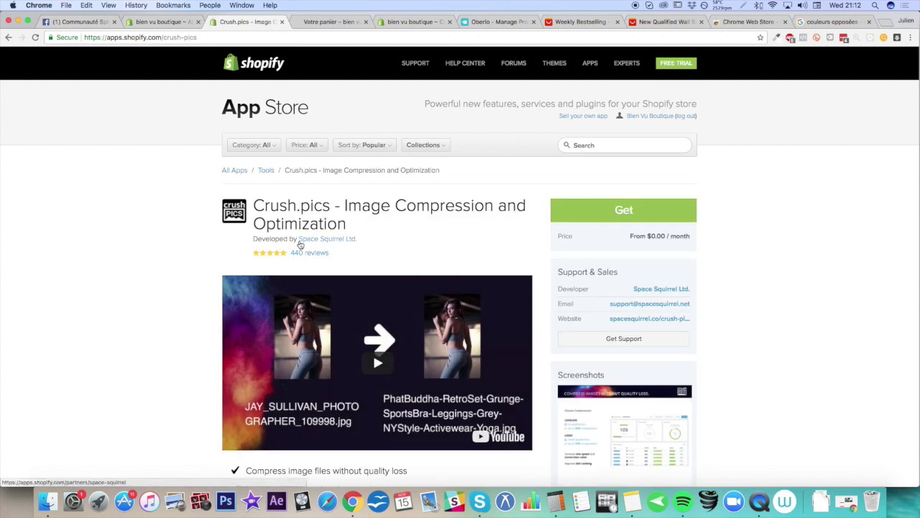
Examine the butterfly stickers' product images in the online store and return to the Crush.pics app page
left_click(345, 21)
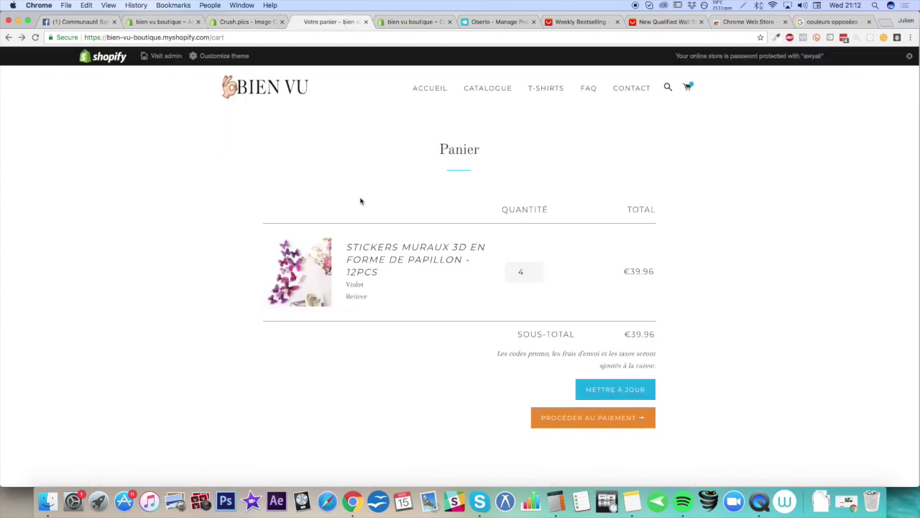
left_click(362, 277)
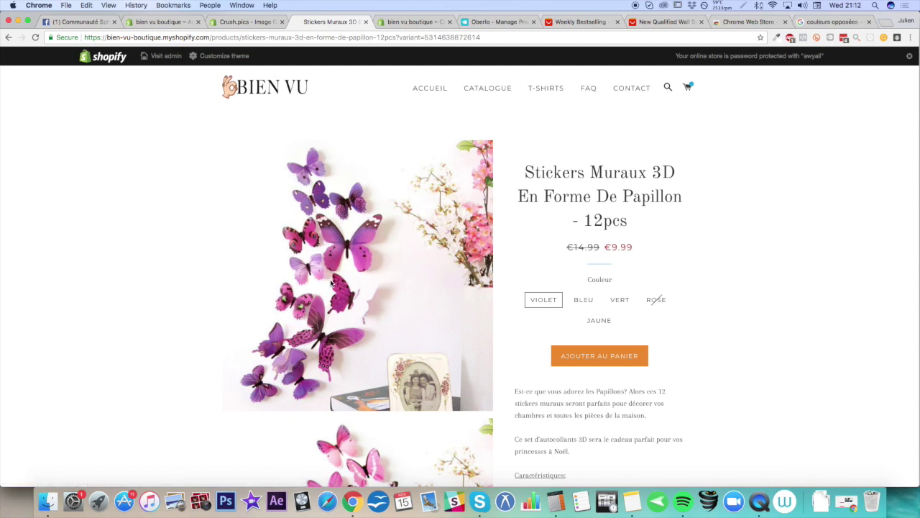
scroll(560, 279, "down", 3)
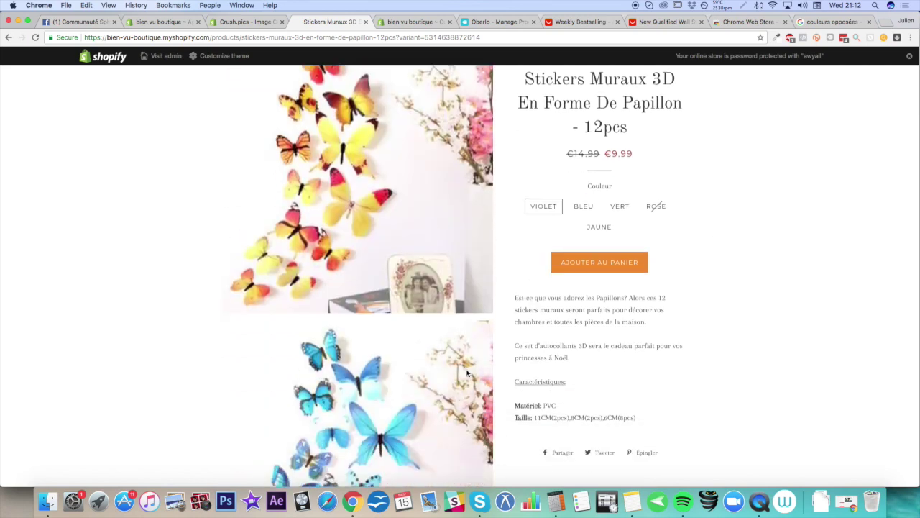
scroll(462, 364, "up", 3)
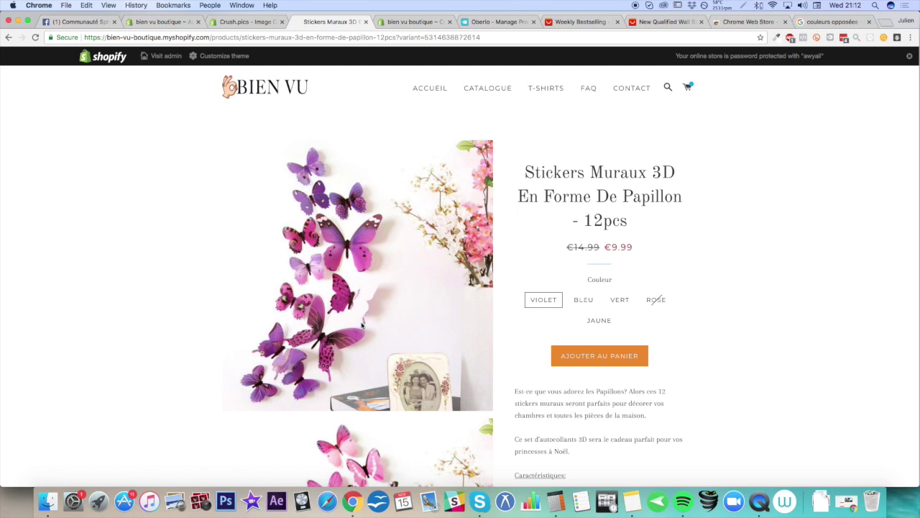
left_click(271, 22)
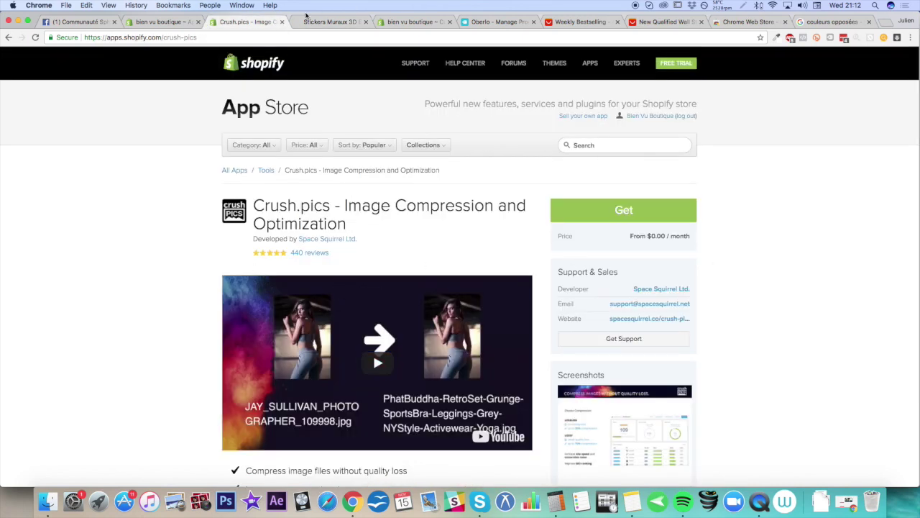
left_click(309, 21)
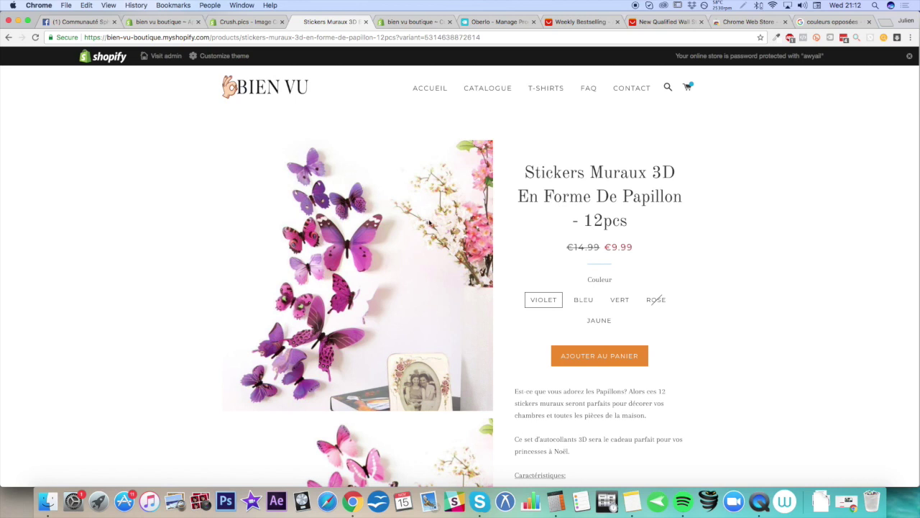
left_click(248, 22)
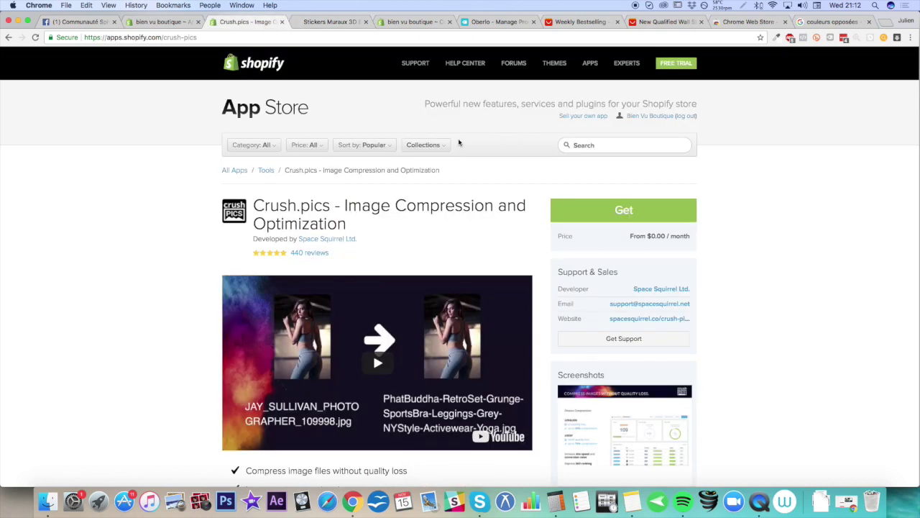
Check the Crush.pics app's monthly price and install the app on the store
left_click_drag(652, 239, 690, 241)
left_click(723, 240)
left_click(644, 214)
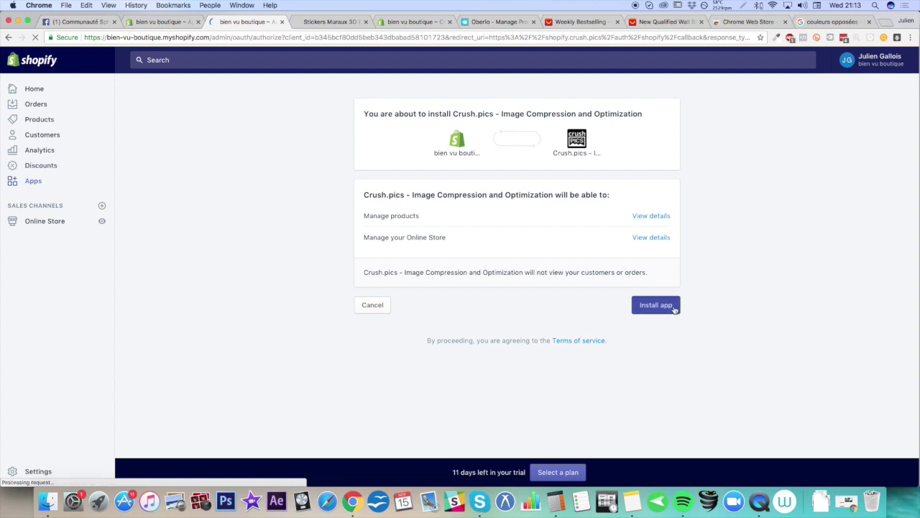
left_click(674, 308)
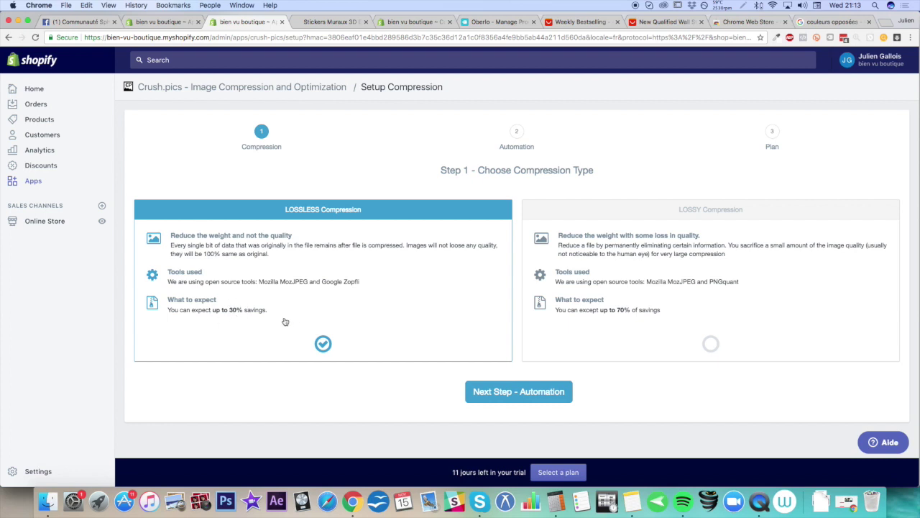
Set up Crush.pics with lossy compression in automatic mode on the FREE plan
left_click(651, 306)
left_click(532, 393)
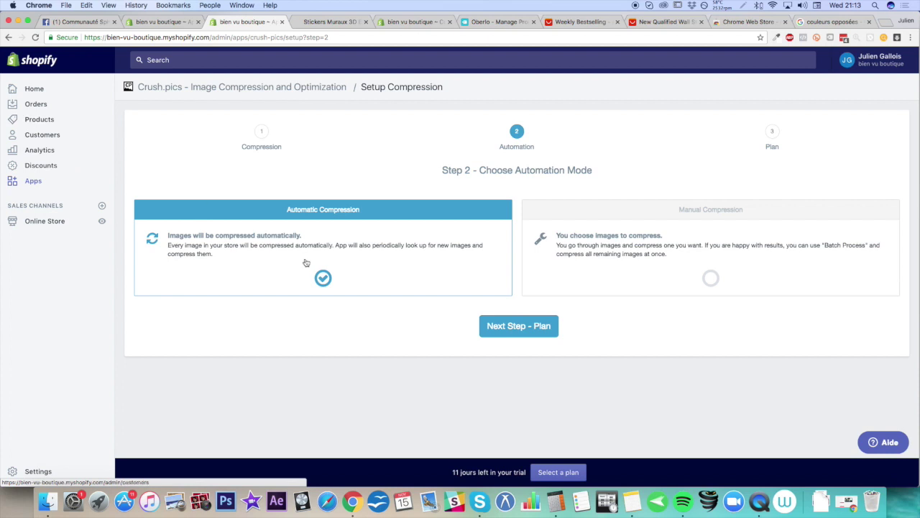
left_click(498, 329)
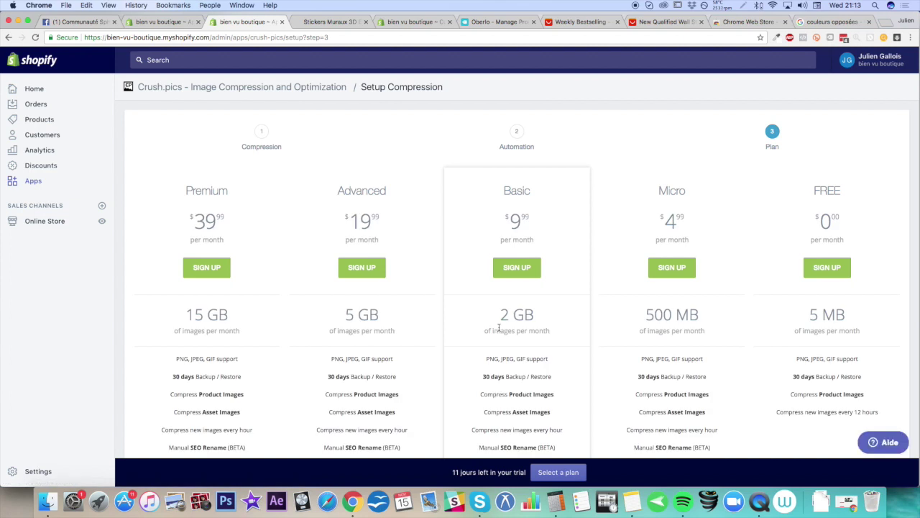
scroll(499, 328, "down", 2)
left_click(827, 195)
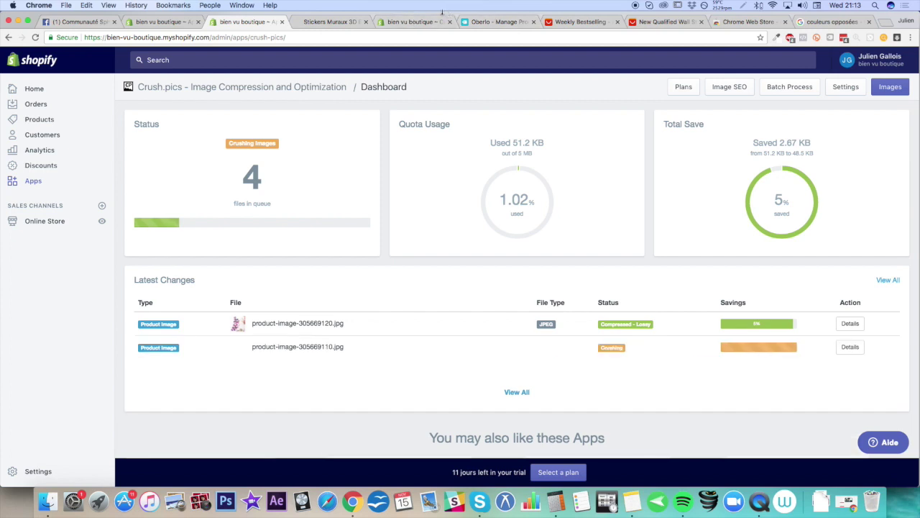
Visit the Shopify App Store from the store's apps page, search for "hurrify" and open the Hurrify - Countdown Timer page
left_click(417, 21)
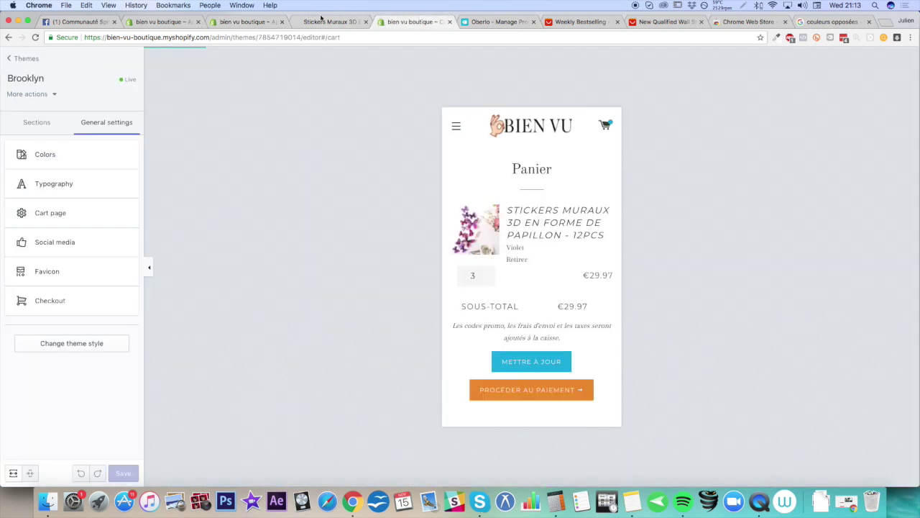
left_click(163, 22)
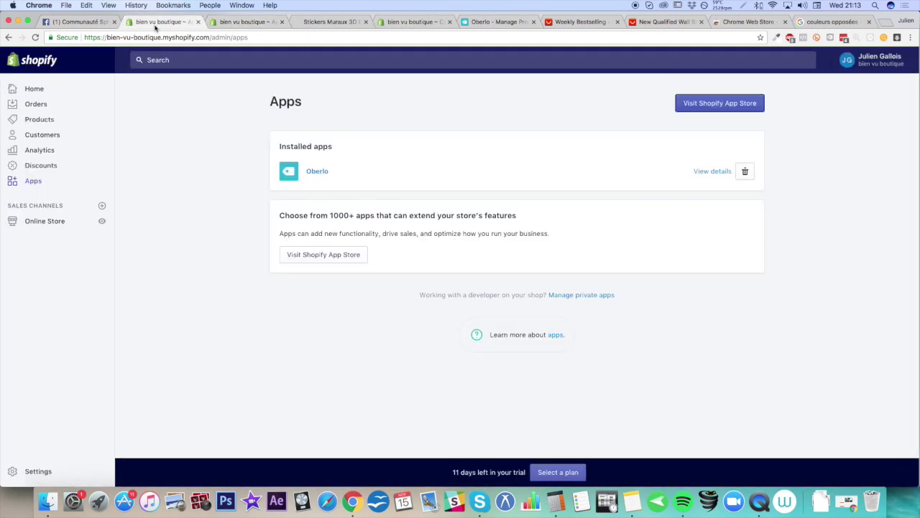
left_click(751, 104)
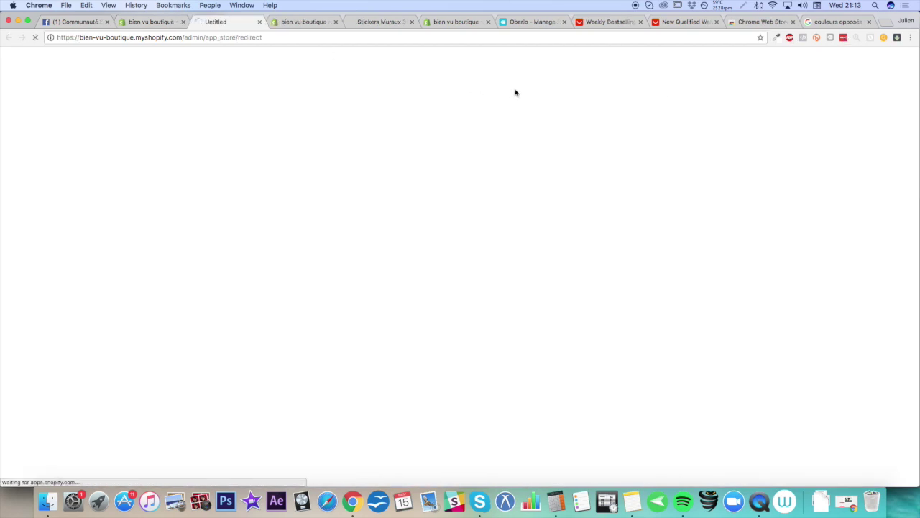
left_click(607, 144)
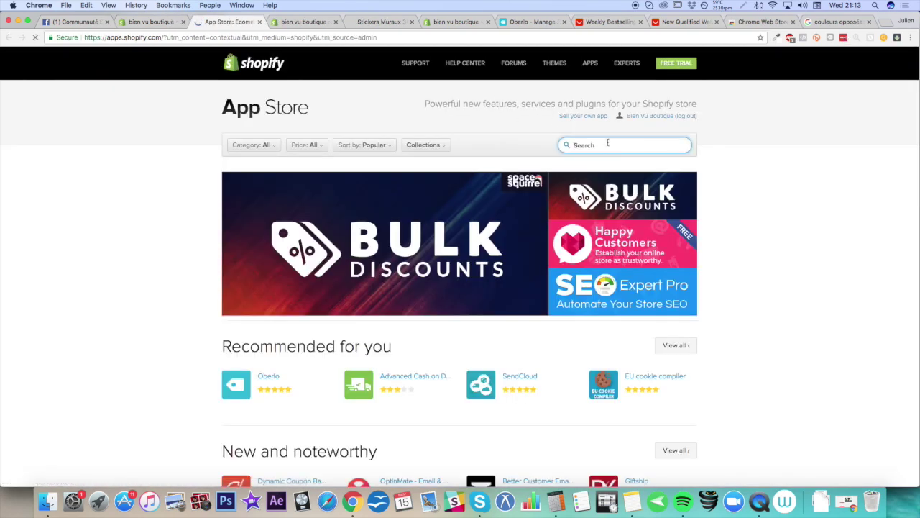
left_click(602, 143)
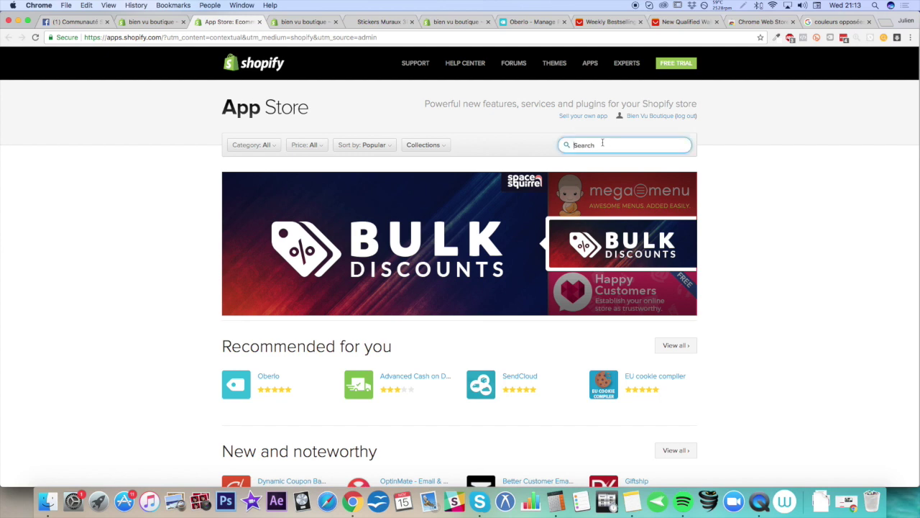
type("hurrify")
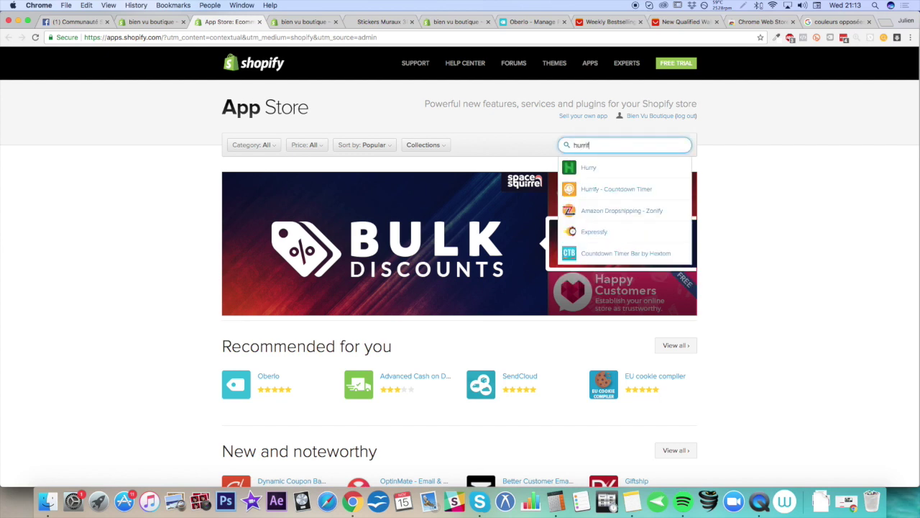
left_click(616, 168)
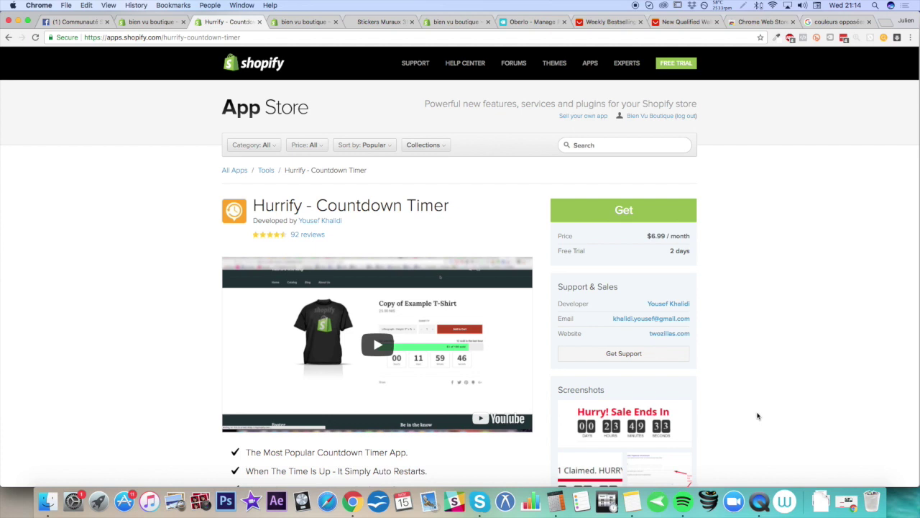
Look over the Hurrify app's page and return to the butterfly stickers page in the online store
scroll(757, 416, "down", 1)
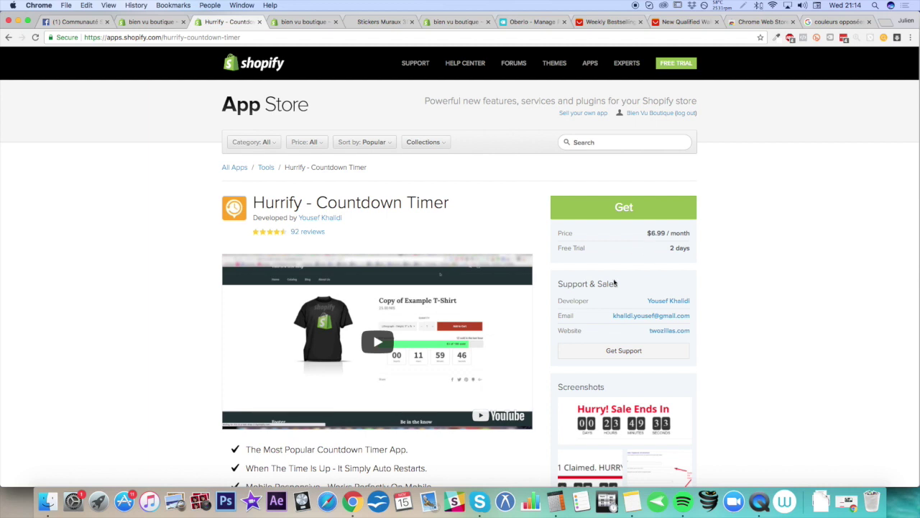
left_click(380, 21)
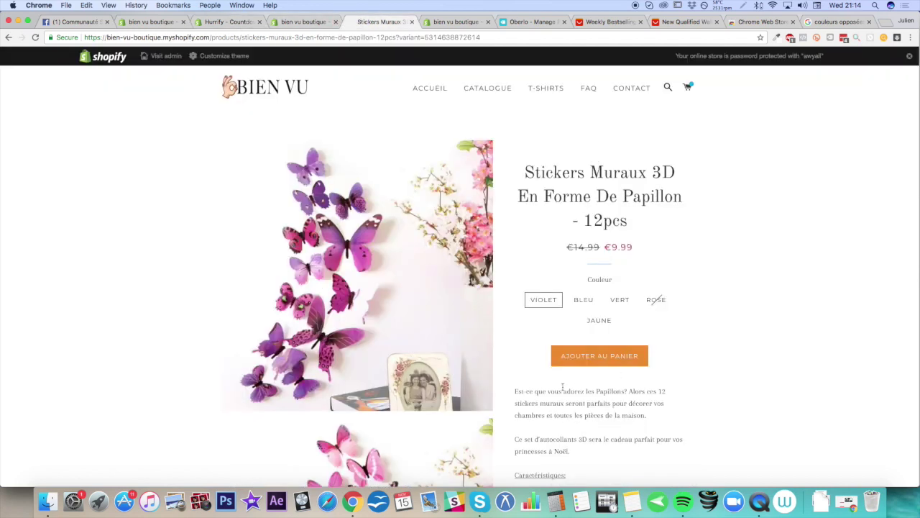
Look over the butterfly stickers product page, including its images, description and characteristics
scroll(615, 386, "down", 5)
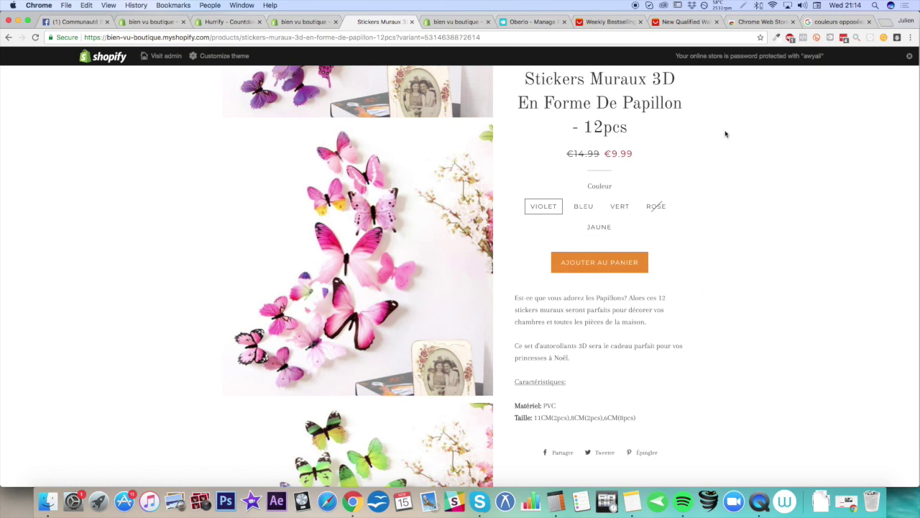
scroll(700, 194, "up", 3)
scroll(699, 194, "up", 2)
scroll(733, 283, "up", 3)
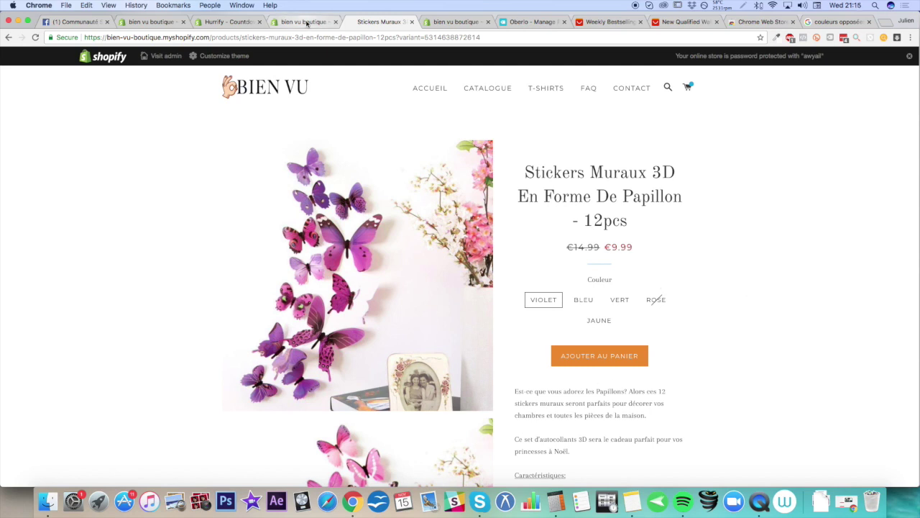
Search the Shopify App Store for "klaviyo" and open the Klaviyo Email Marketing for Shopify page
left_click(241, 22)
left_click(602, 144)
type("klaviyo")
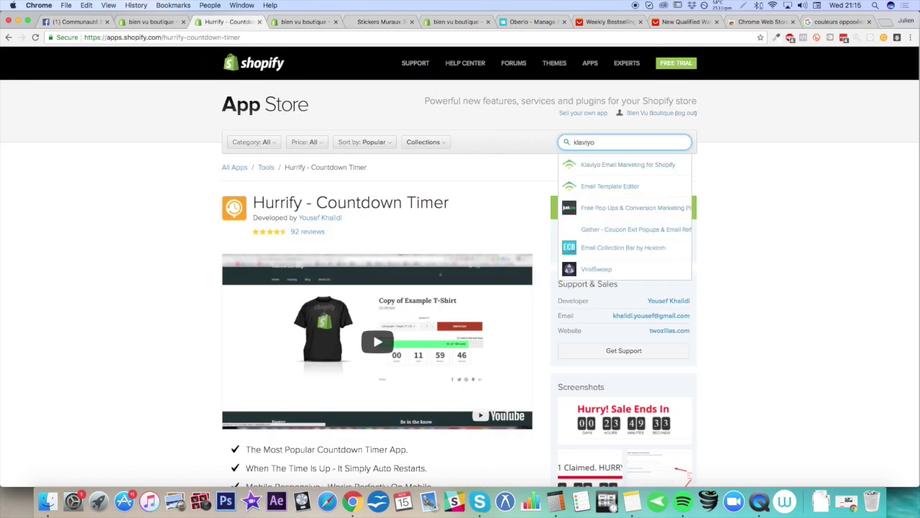
key("Return")
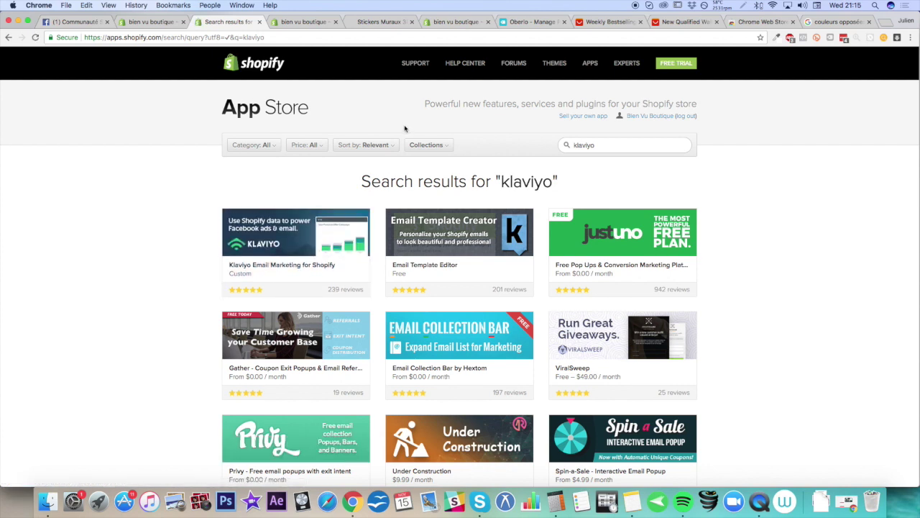
left_click(301, 263)
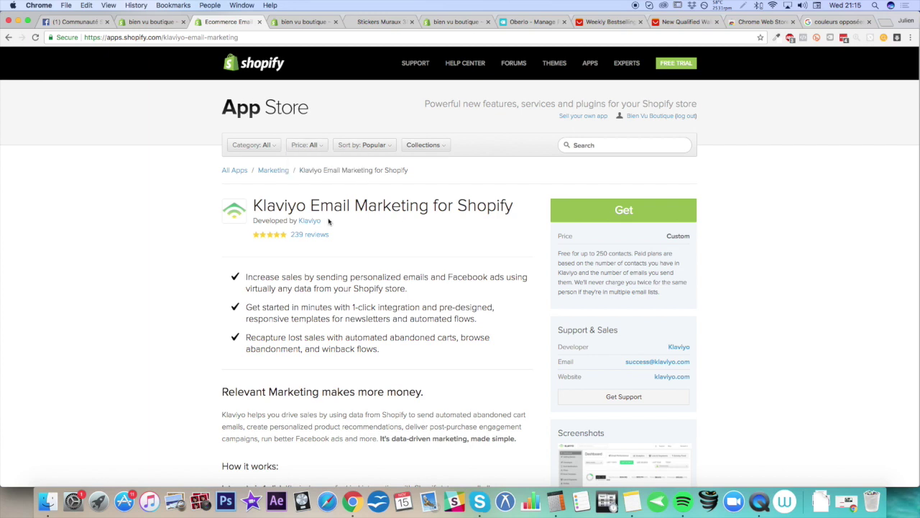
Examine the Klaviyo Email Marketing for Shopify app's title on its App Store page
left_click_drag(254, 206, 306, 206)
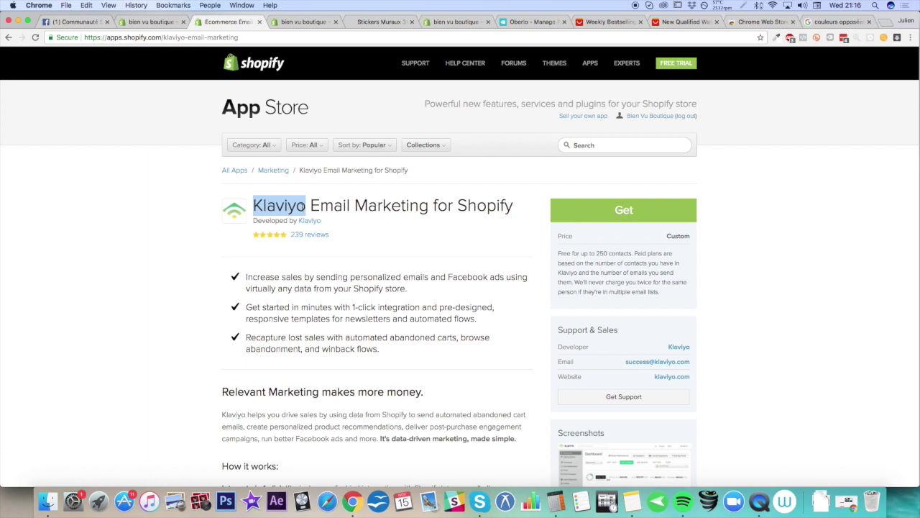
left_click(363, 207)
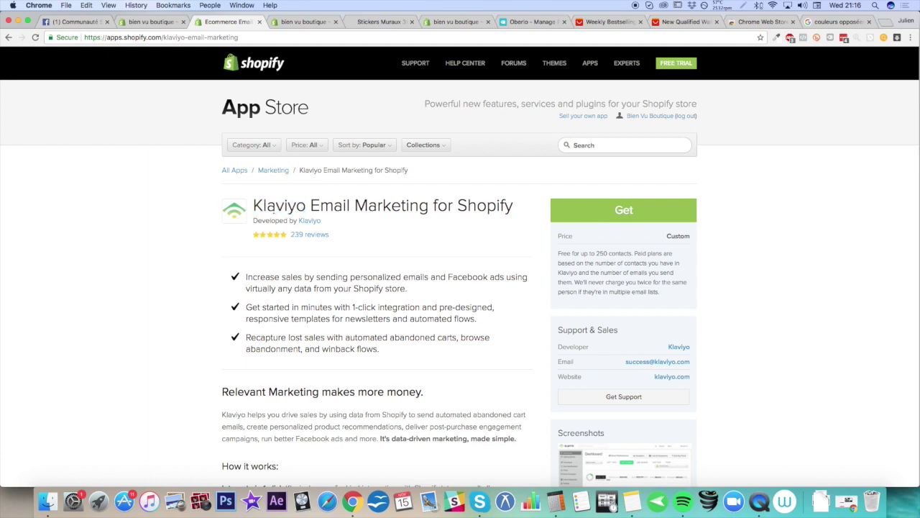
left_click_drag(253, 208, 494, 210)
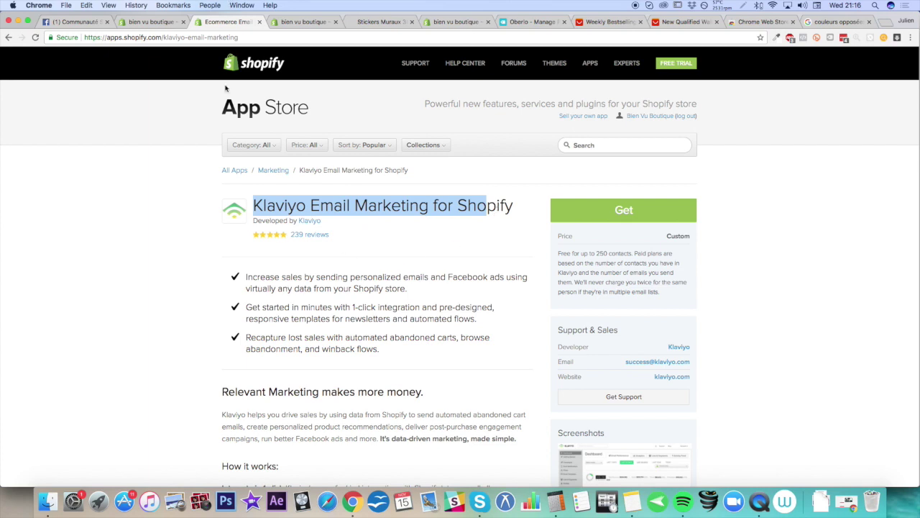
left_click(378, 205)
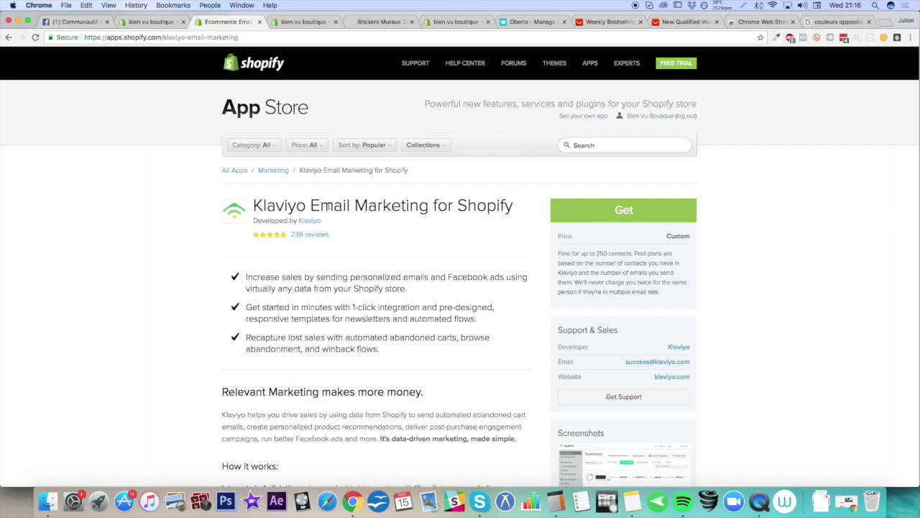
left_click_drag(348, 207, 253, 207)
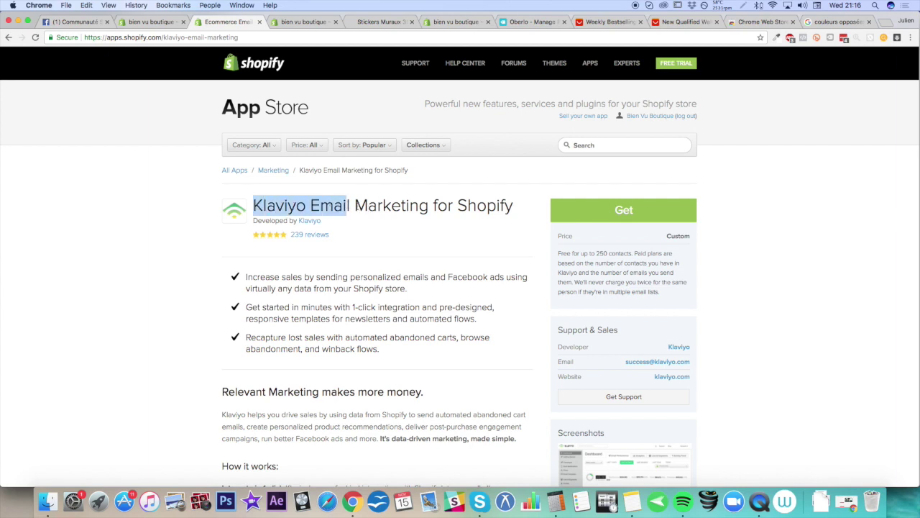
left_click(380, 199)
left_click_drag(375, 200, 395, 199)
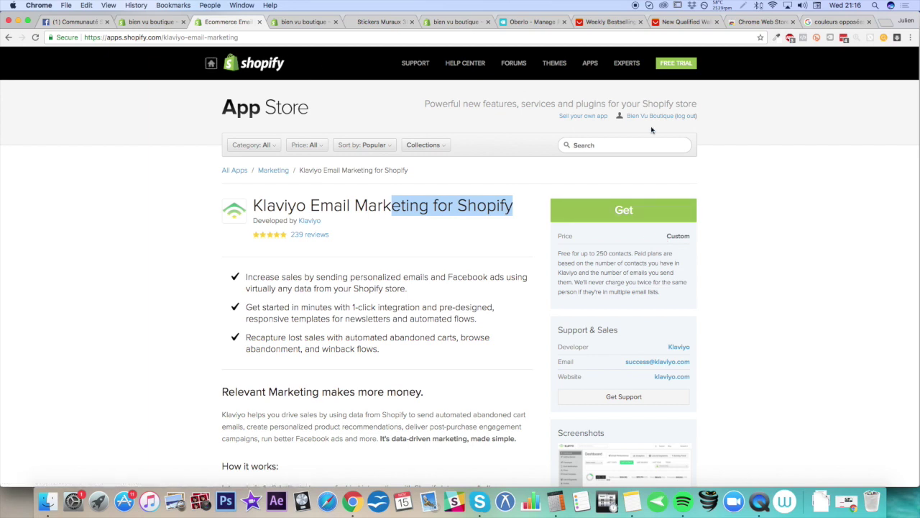
Search the App Store for "shoelace" and open the Retargeting on Autopilot by Shoelace page
left_click(624, 147)
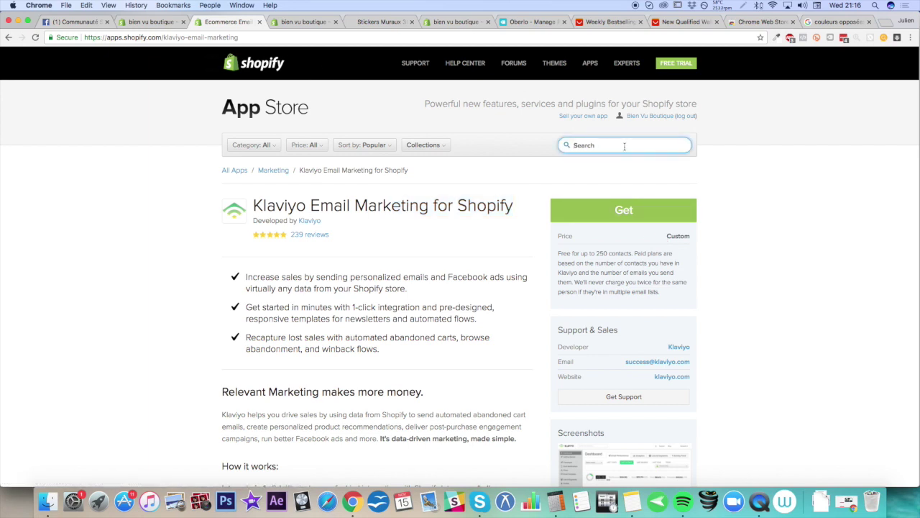
type("shoelace")
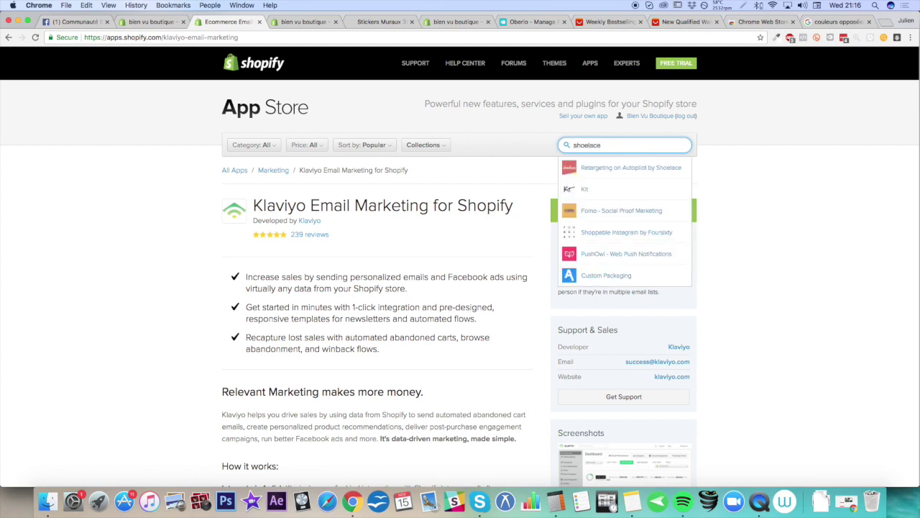
left_click(625, 167)
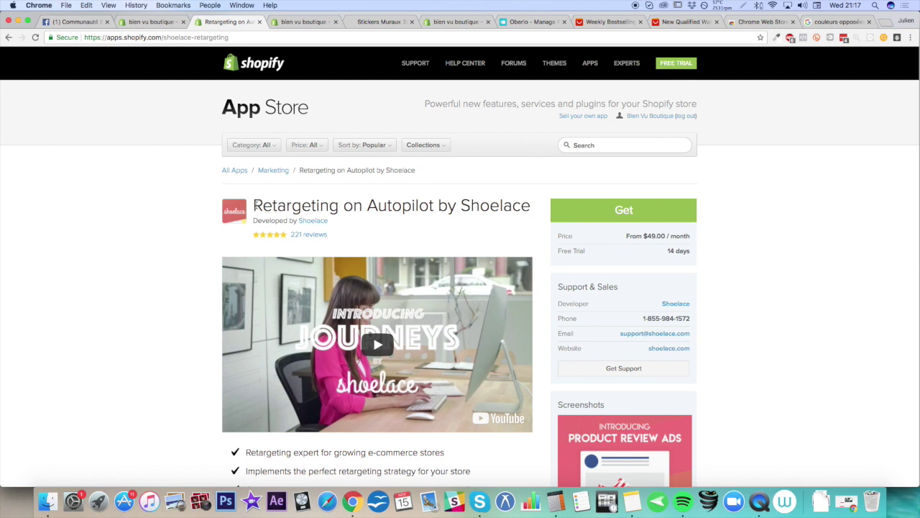
Examine the Shoelace retargeting app's title, monthly price and free trial period
left_click_drag(255, 206, 277, 206)
left_click(528, 204)
left_click(278, 204)
left_click_drag(254, 207, 505, 209)
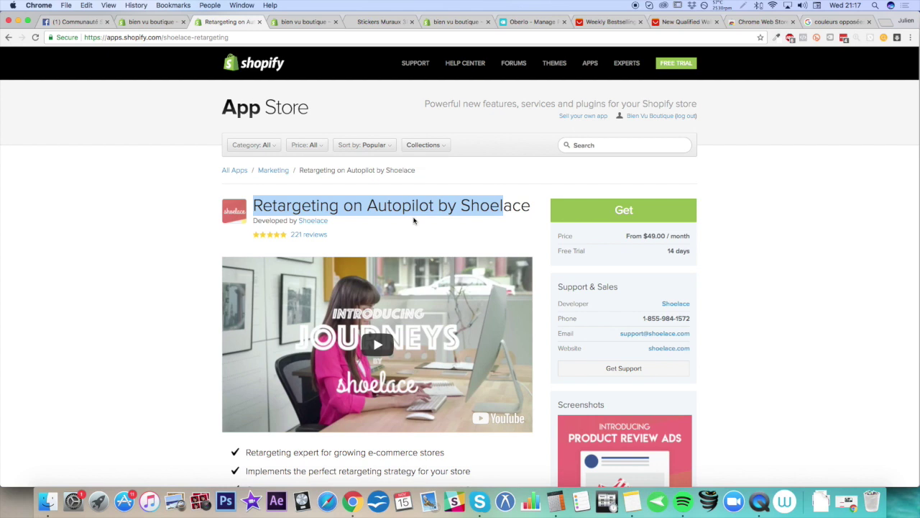
left_click_drag(627, 236, 766, 232)
left_click(766, 232)
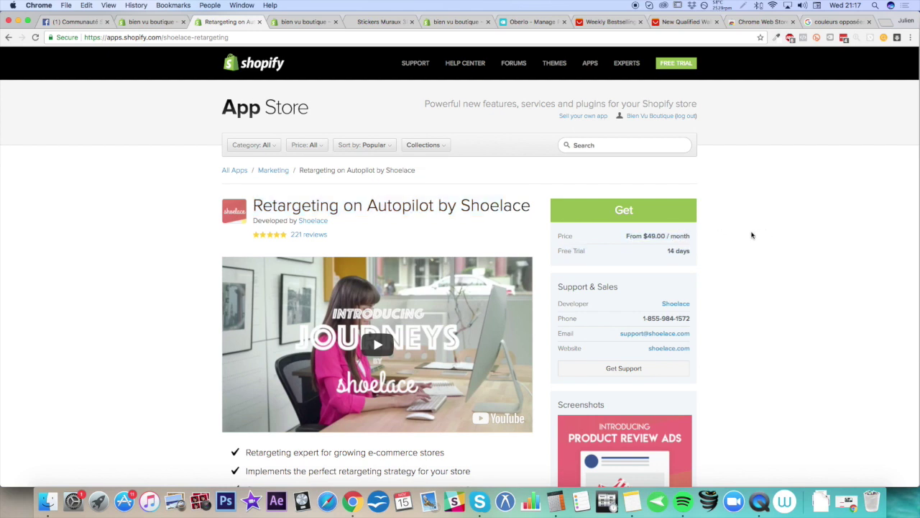
left_click_drag(631, 237, 733, 250)
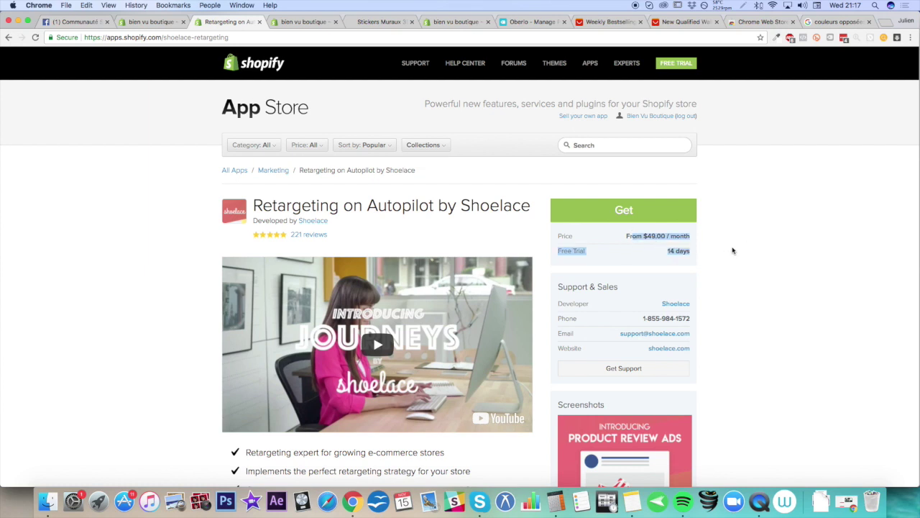
left_click(732, 250)
left_click_drag(276, 204, 364, 204)
Search the App Store for "wheelio" and open the Wheelio - World First Interactive Exit Intent Pop-up page
left_click(309, 23)
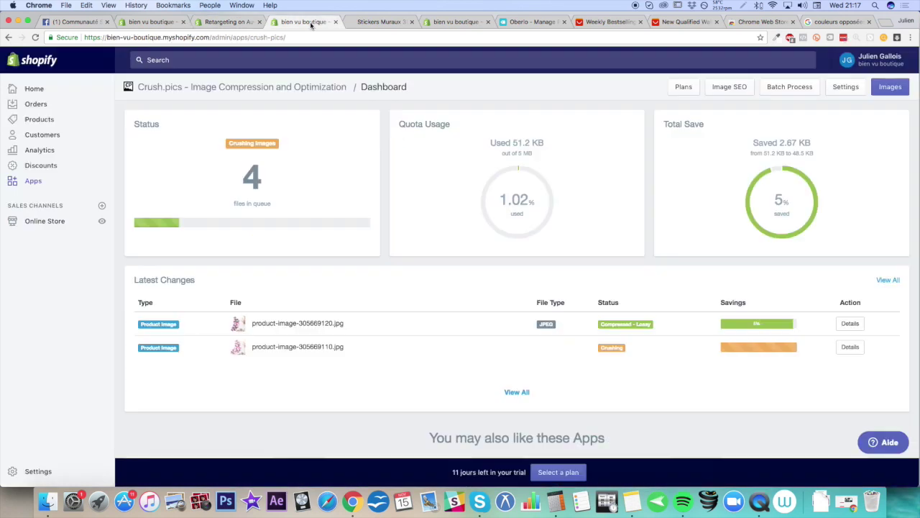
left_click(222, 23)
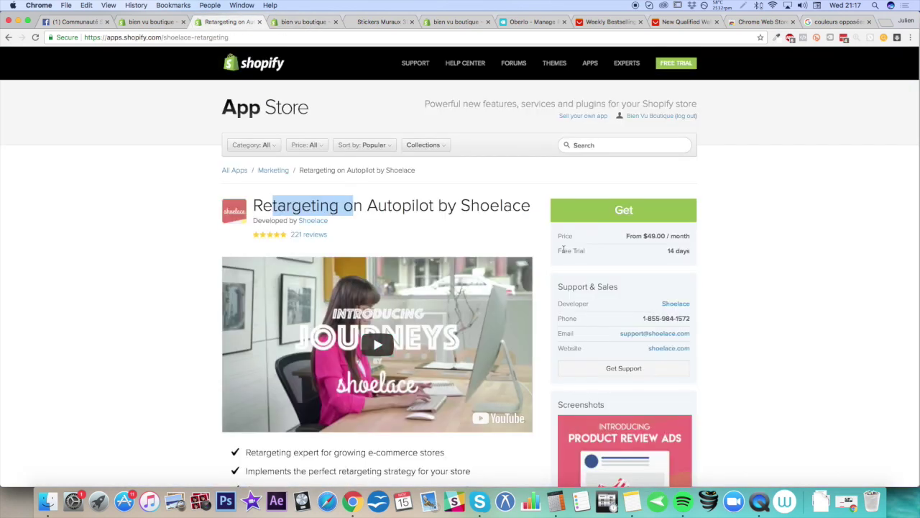
left_click(618, 148)
type("wheelio")
key("Return")
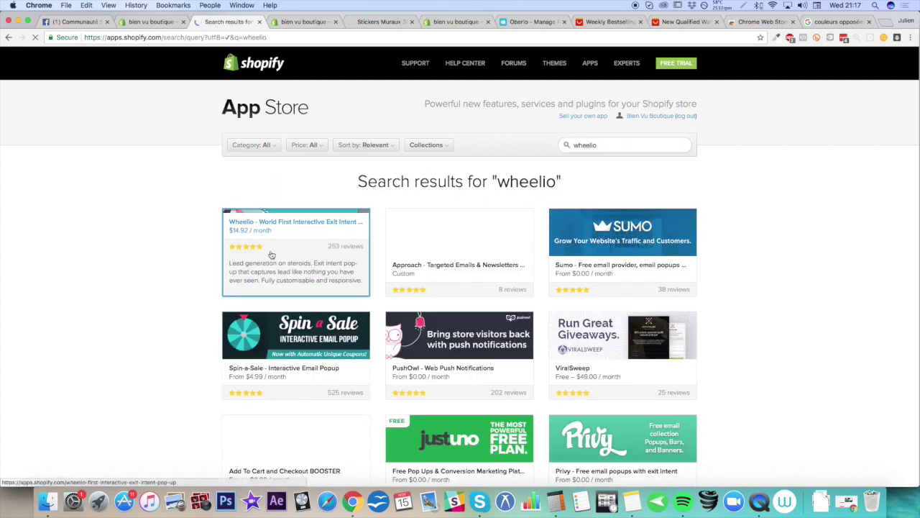
left_click(304, 237)
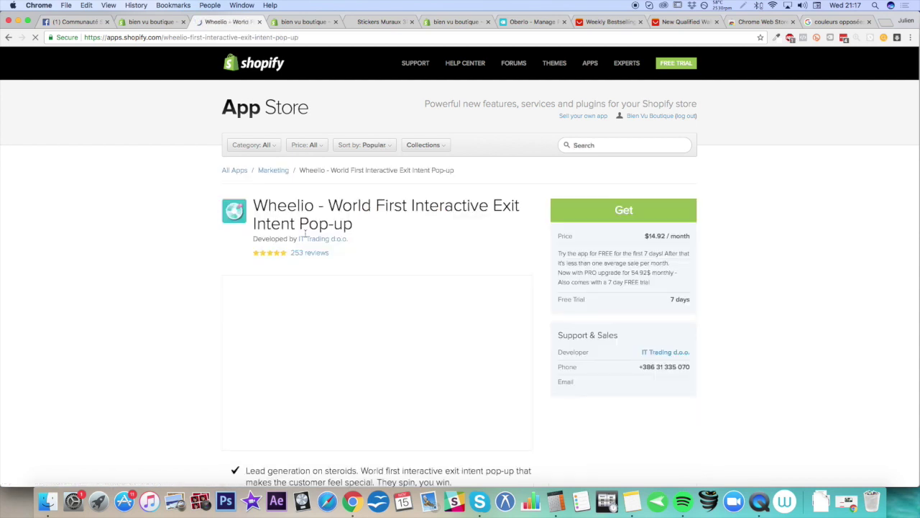
Look over the Wheelio page's updates, screenshots and monthly price
left_click(394, 20)
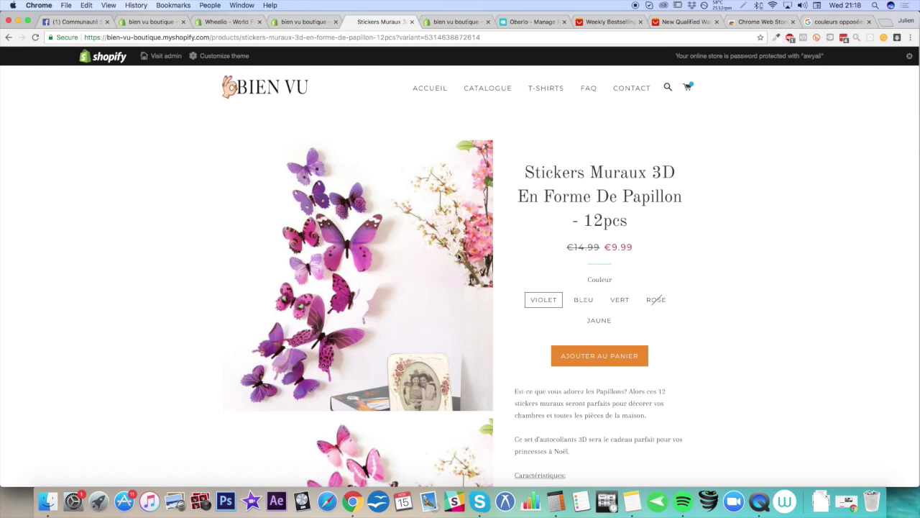
left_click(224, 22)
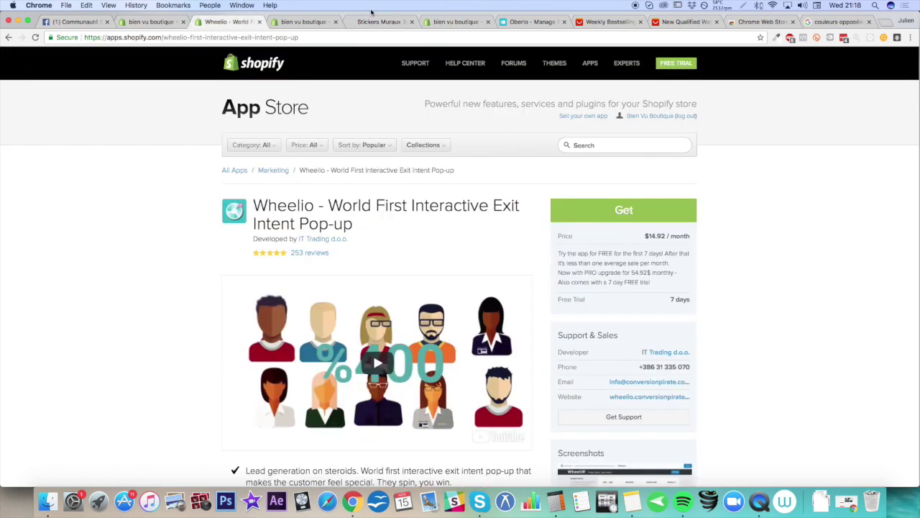
scroll(240, 222, "down", 10)
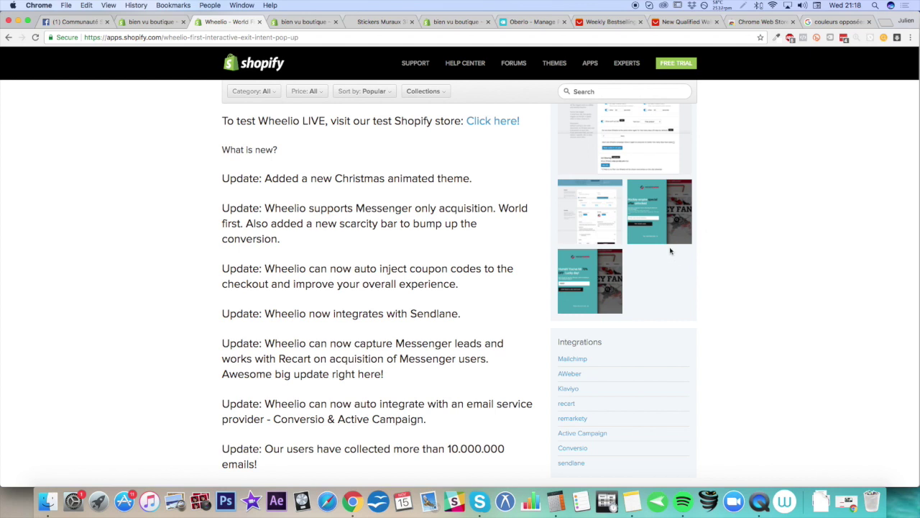
left_click(656, 226)
scroll(601, 264, "up", 8)
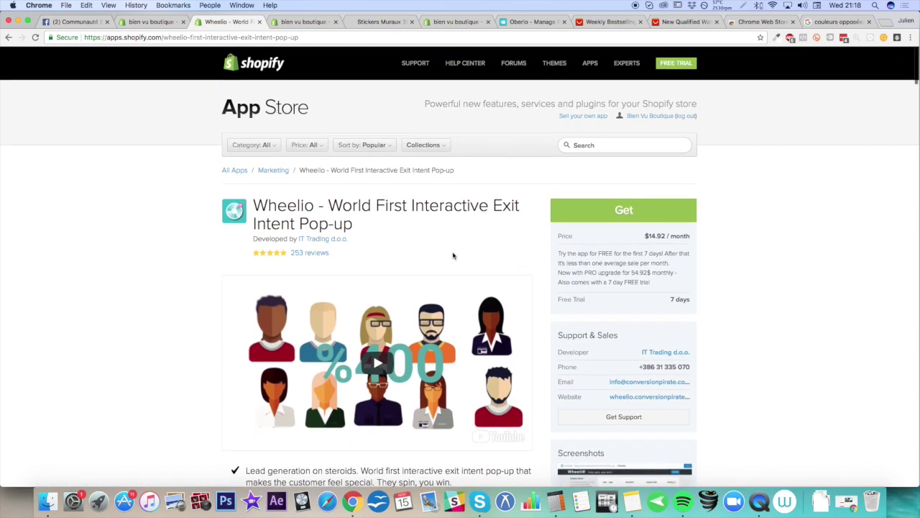
left_click_drag(639, 241, 729, 244)
left_click(730, 244)
Return to the butterfly stickers page in the online store and review the product's title and description
left_click(374, 22)
left_click_drag(516, 174, 676, 226)
left_click(681, 227)
left_click_drag(532, 173, 672, 233)
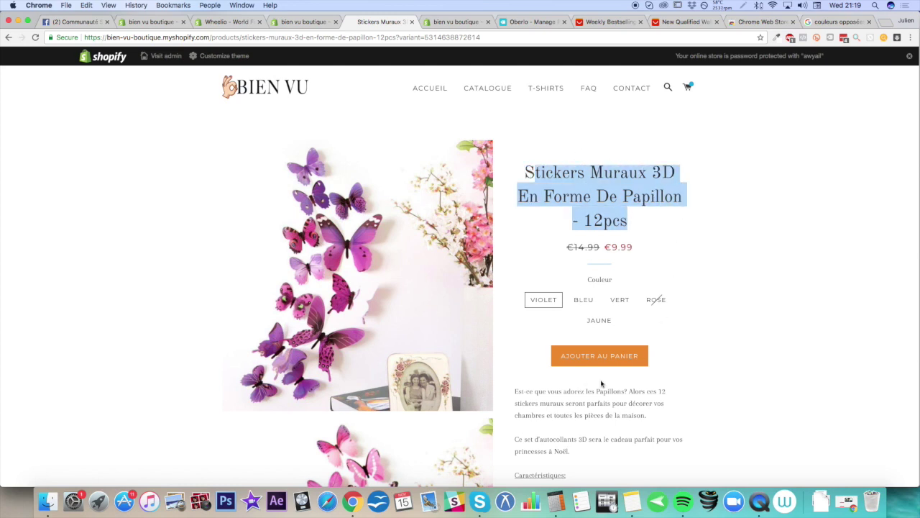
left_click(565, 382)
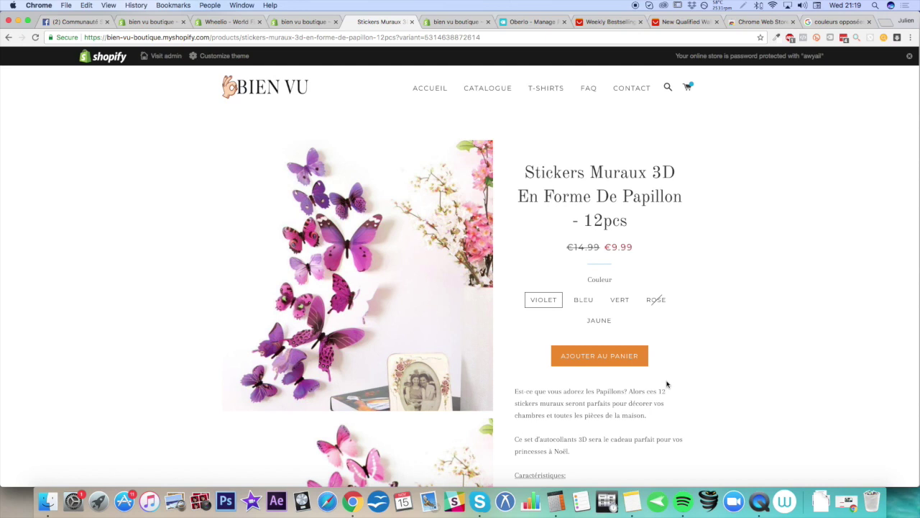
scroll(662, 382, "down", 3)
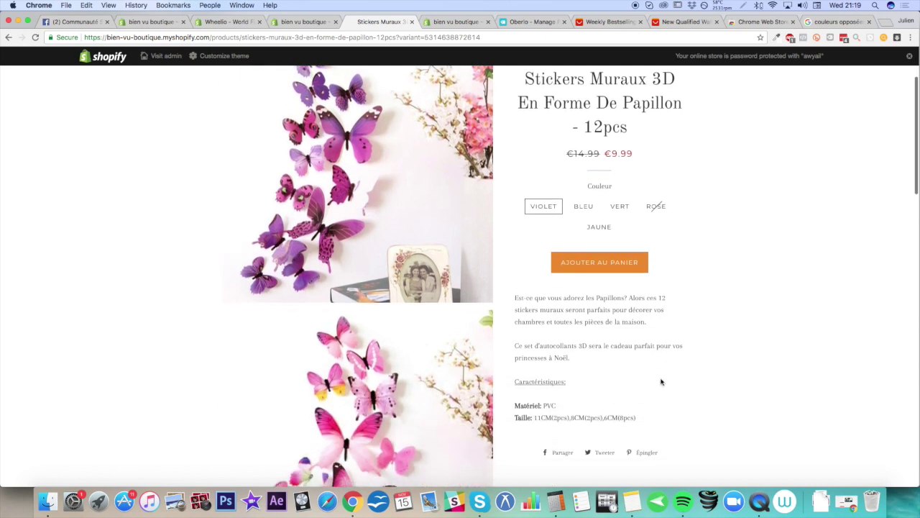
scroll(662, 382, "up", 3)
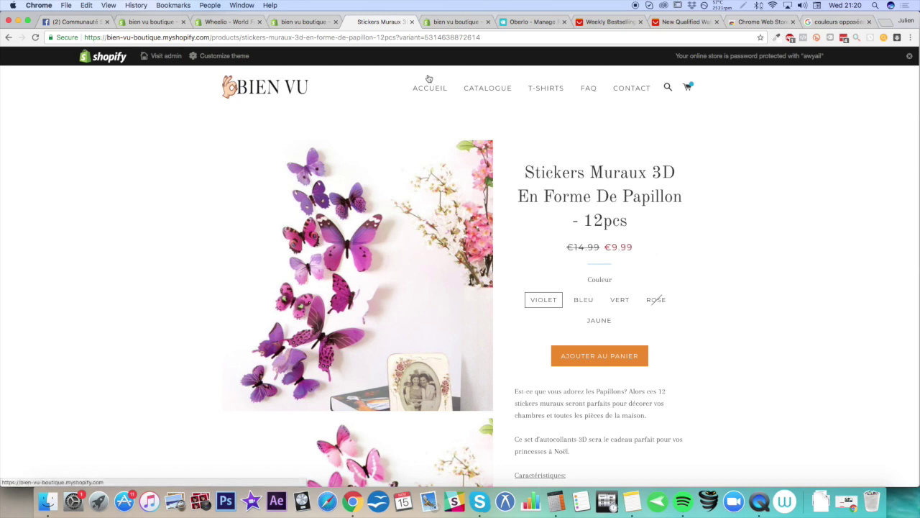
Search the App Store for "product reviews" and open Shopify's own Product Reviews app page
left_click(304, 21)
left_click(229, 22)
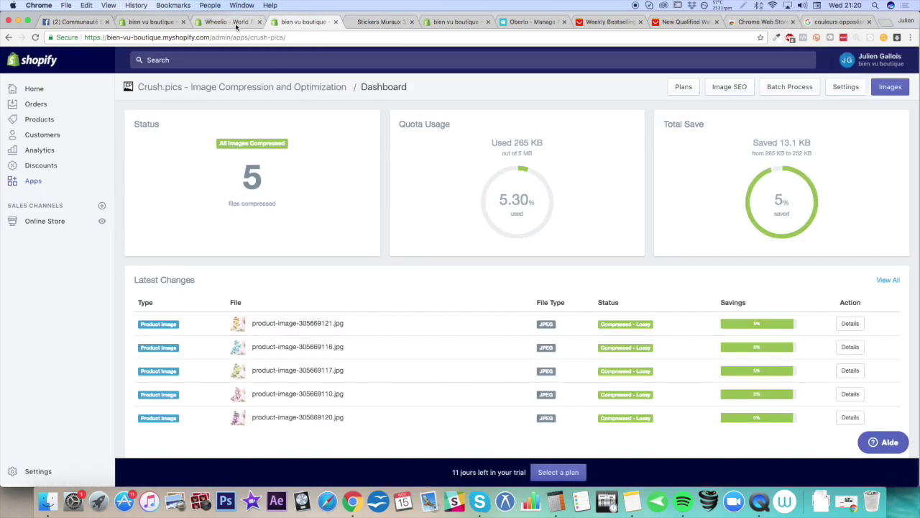
left_click(626, 146)
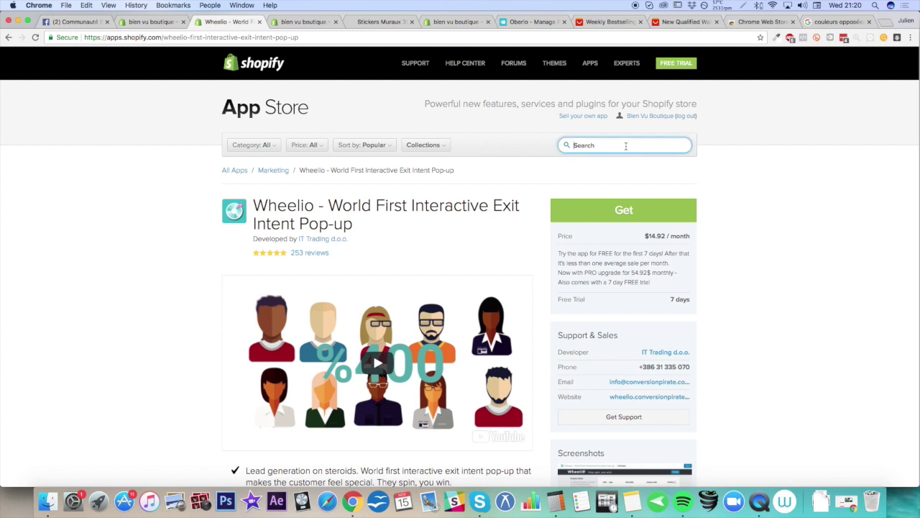
type("product reviews")
key("Return")
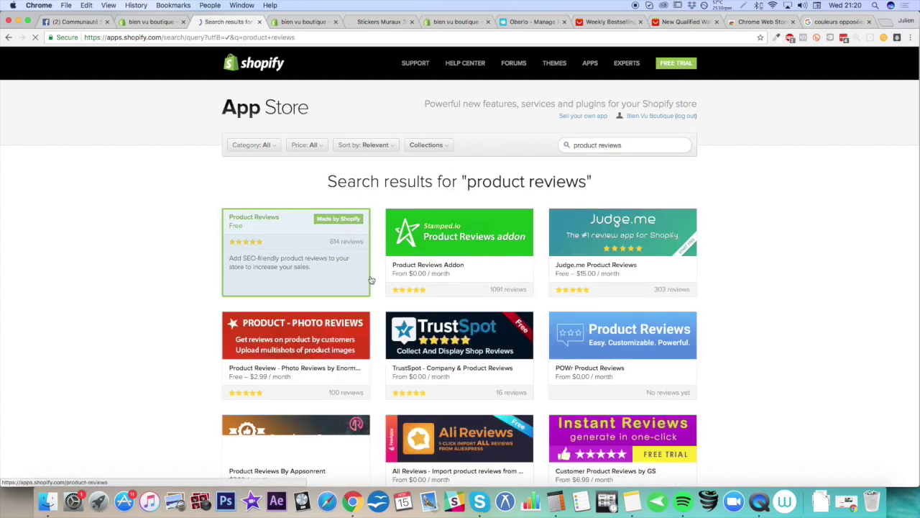
left_click(302, 226)
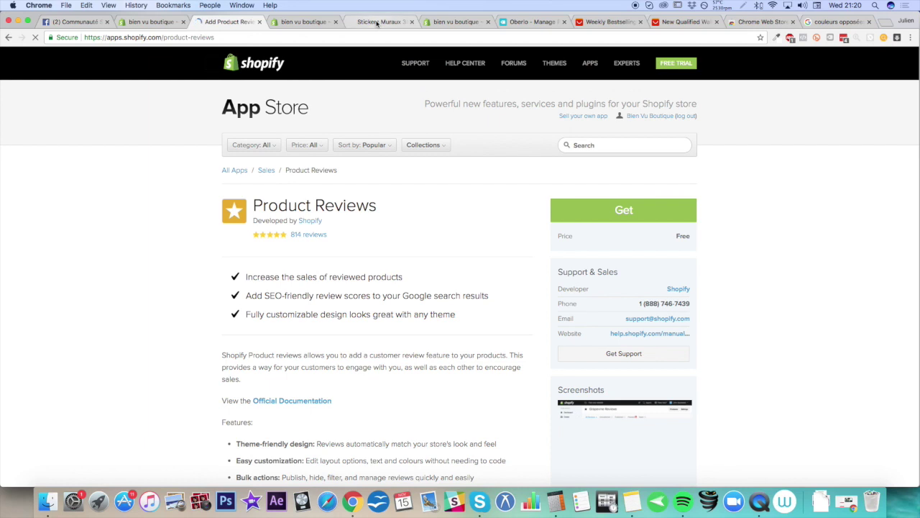
Go back to the butterfly stickers page and examine the area beneath the product description
left_click(381, 22)
scroll(546, 342, "down", 3)
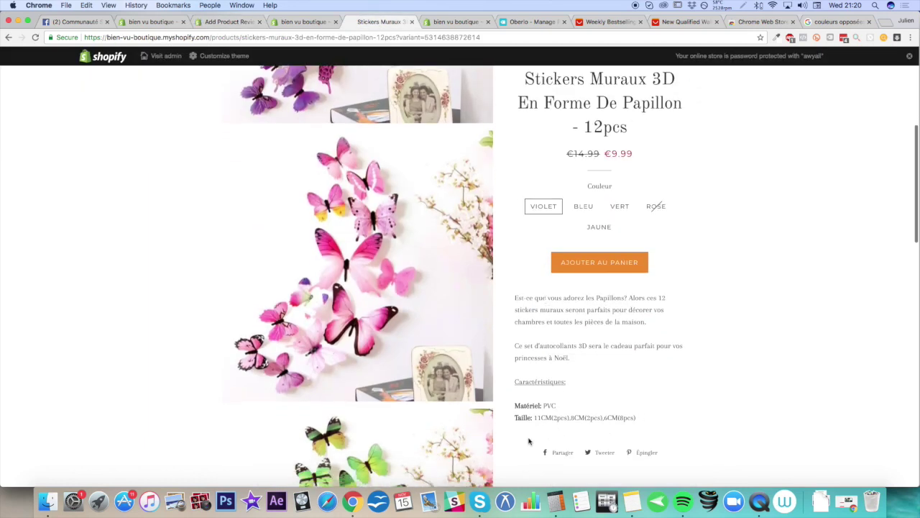
scroll(530, 440, "down", 3)
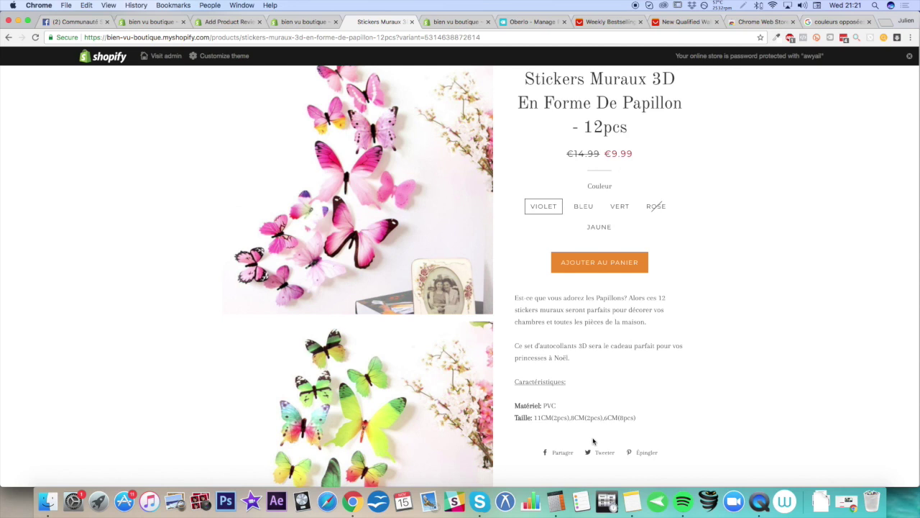
Examine the customer feedback on the AliExpress butterfly wall stickers listing, then compare it with the store's own product page
left_click(615, 22)
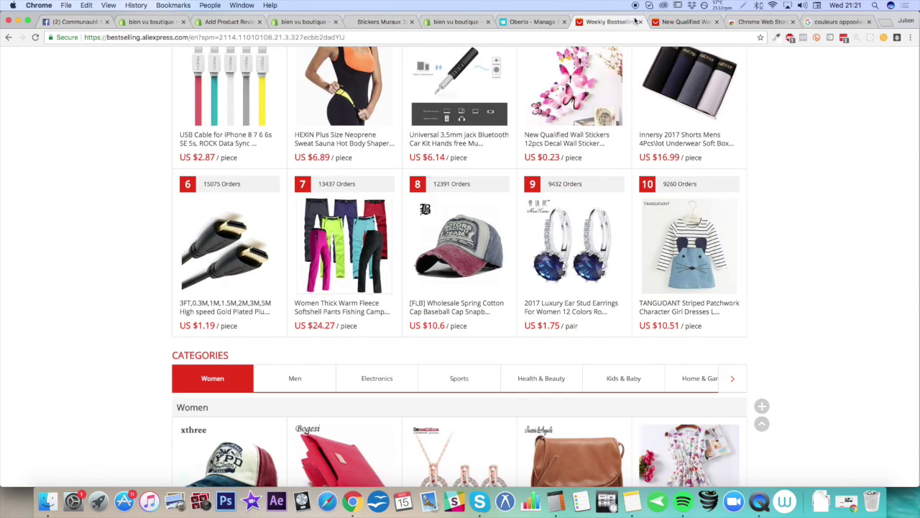
left_click(683, 22)
scroll(590, 208, "down", 3)
scroll(576, 194, "down", 1)
scroll(532, 144, "up", 2)
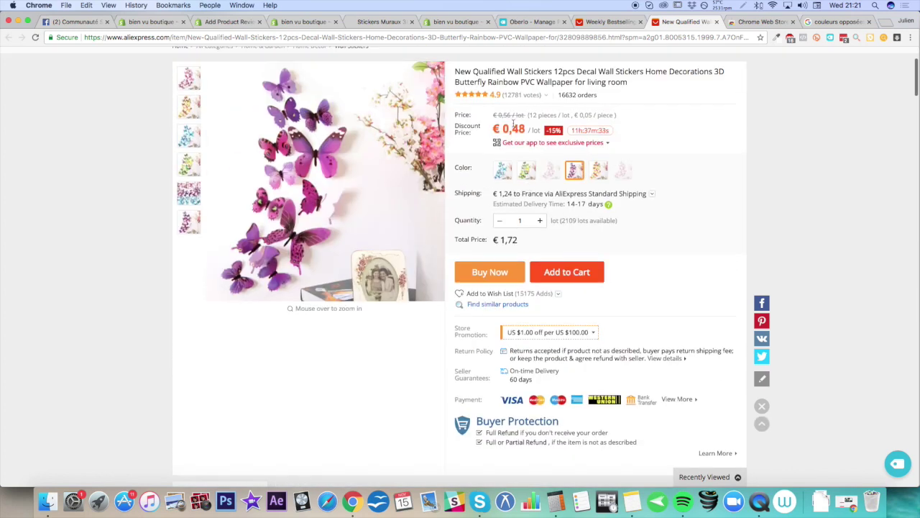
scroll(514, 115, "down", 10)
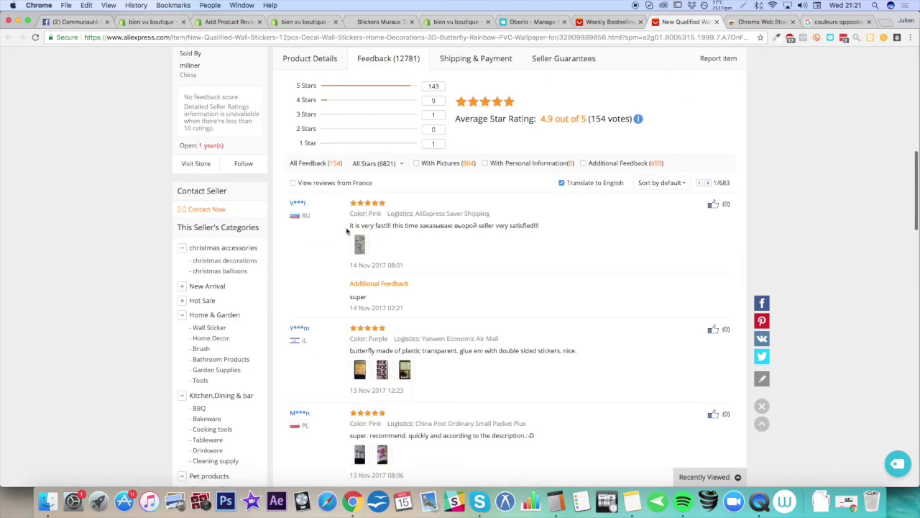
left_click_drag(351, 224, 543, 225)
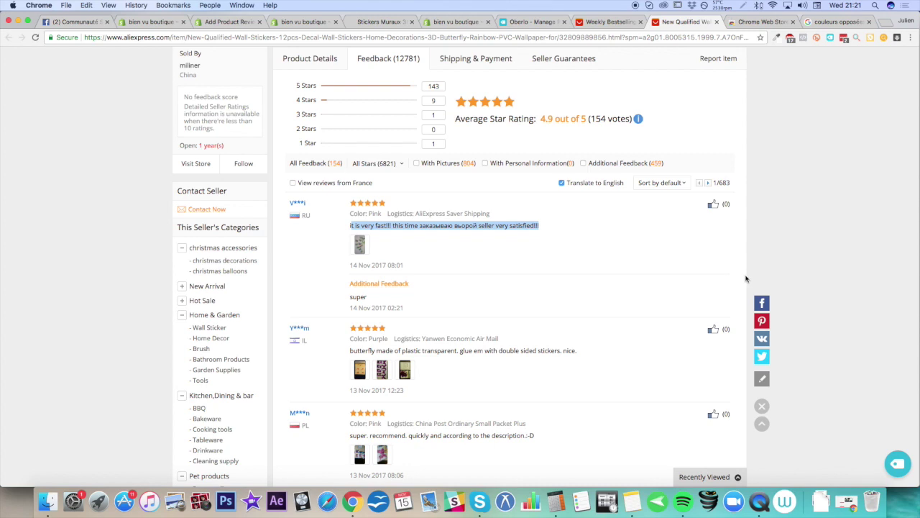
left_click(384, 22)
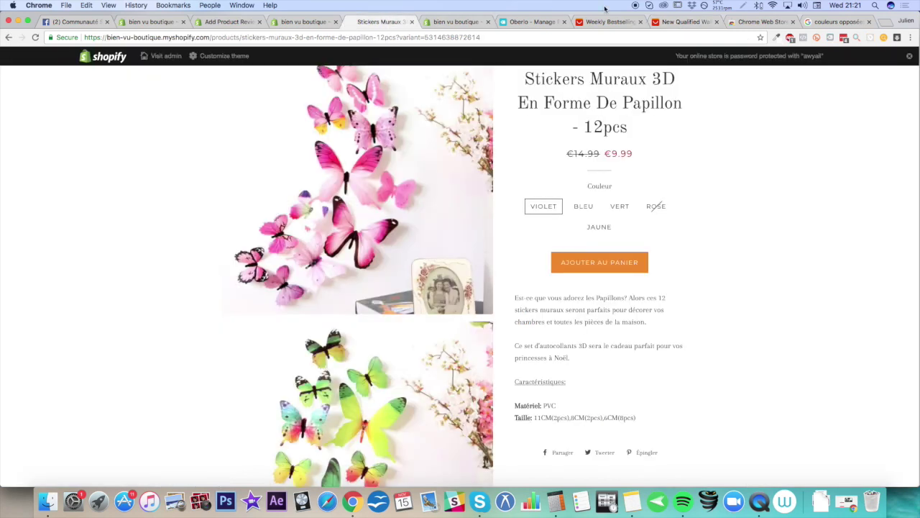
scroll(603, 403, "down", 2)
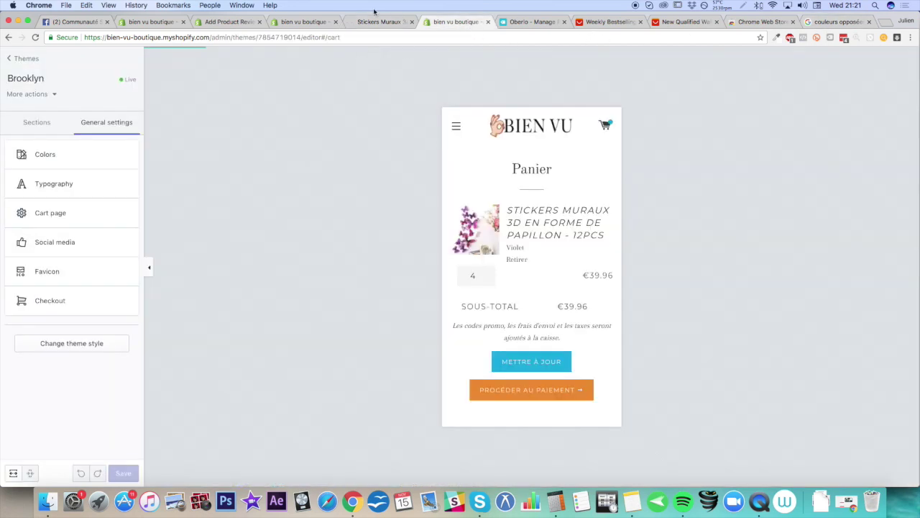
Search Google for "ryviu" and open the Ryviu product reviews website
left_click(456, 22)
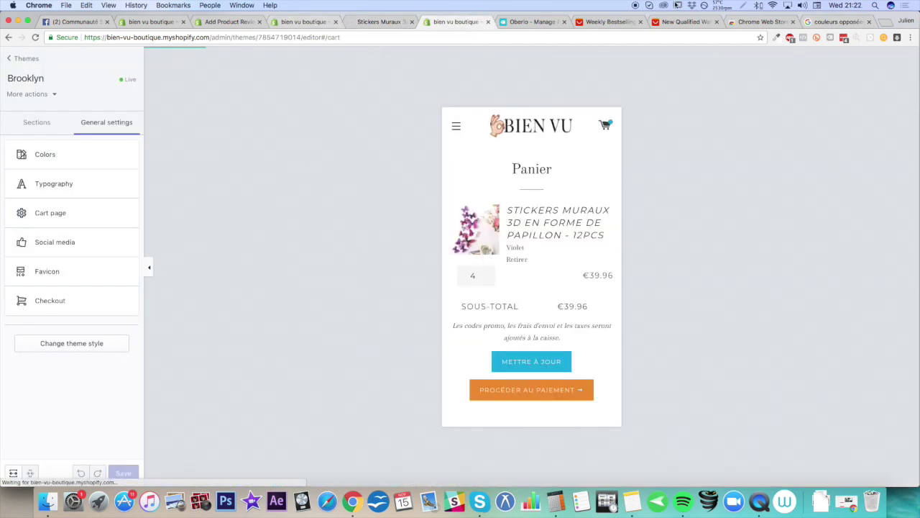
left_click(837, 22)
left_click(531, 37)
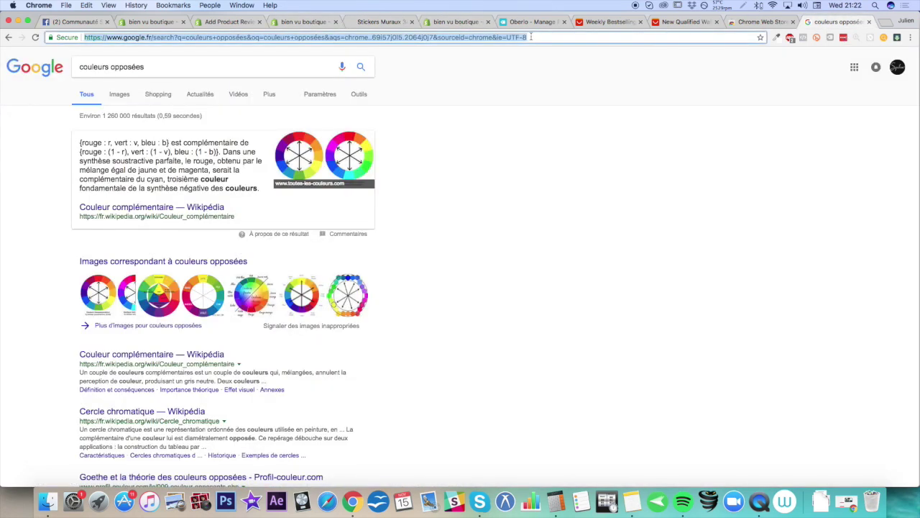
type("ryviu")
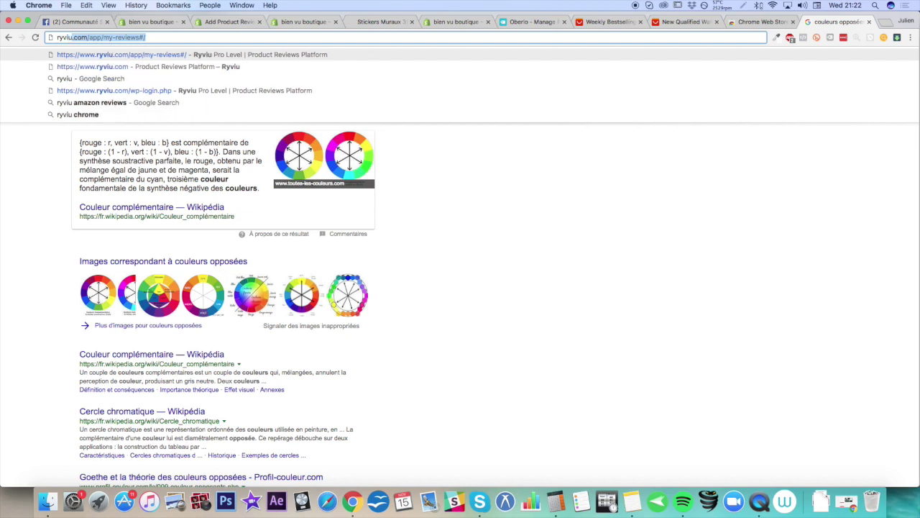
key("Delete")
key("Return")
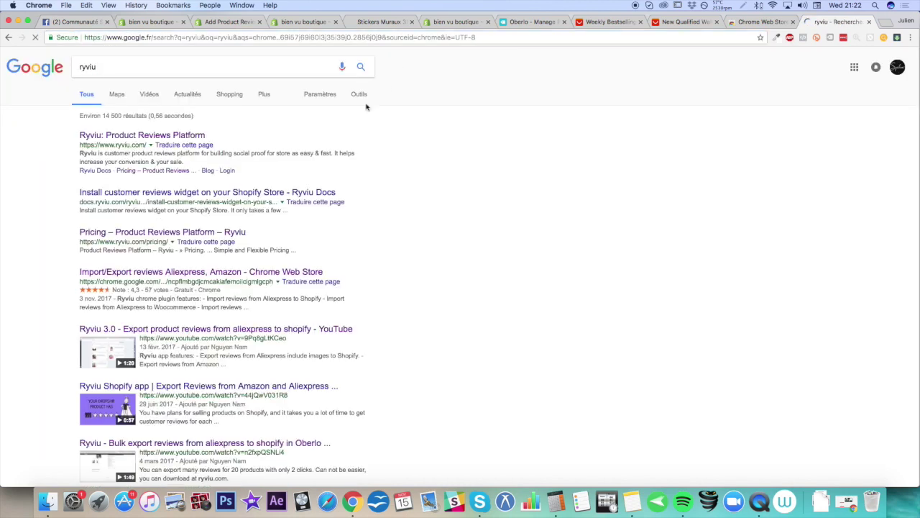
left_click(117, 138)
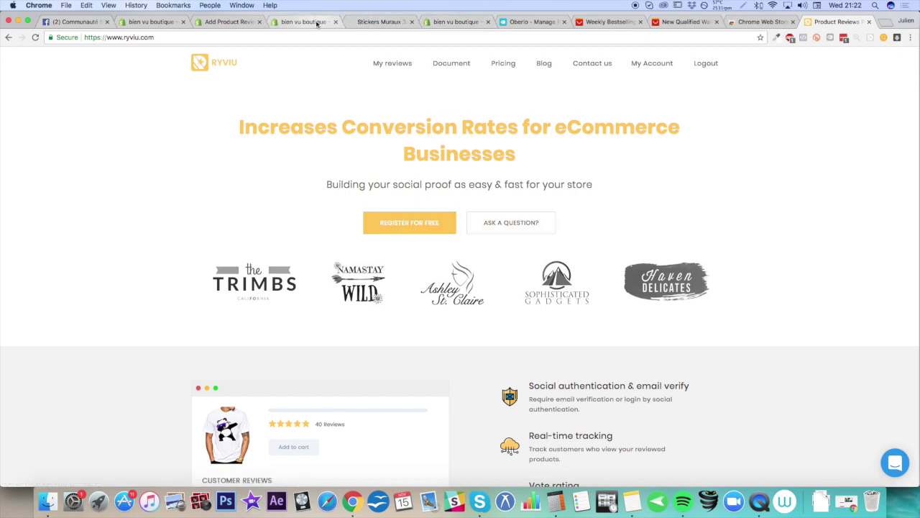
Return to the AliExpress butterfly stickers feedback and try the Ryviu extension's review import with manual product handle entry
left_click(684, 22)
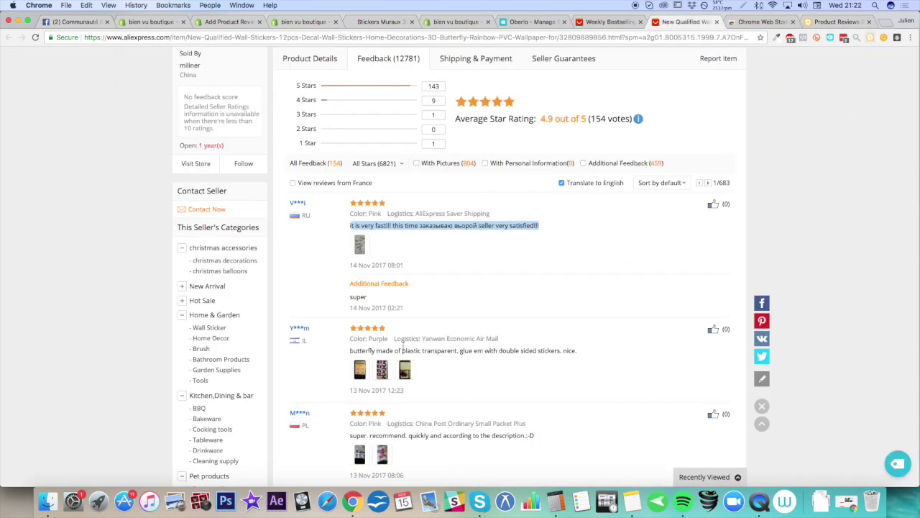
left_click(348, 229)
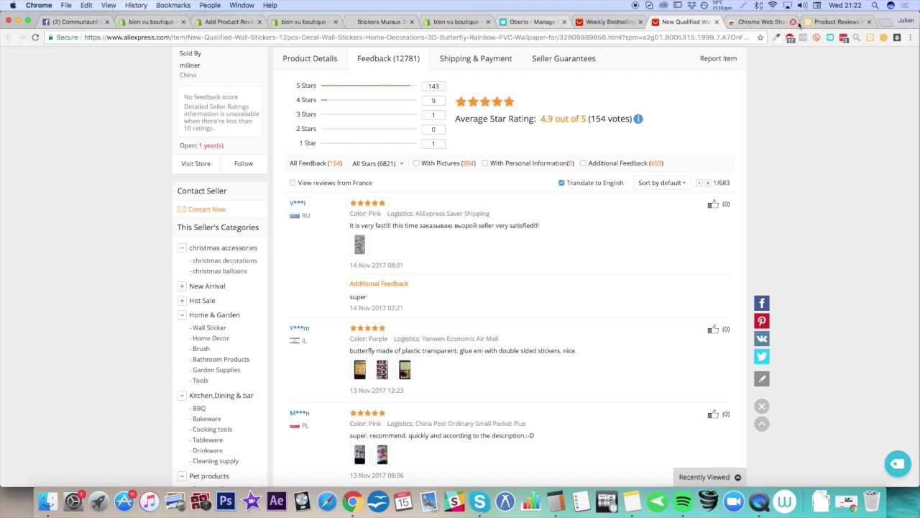
left_click(869, 38)
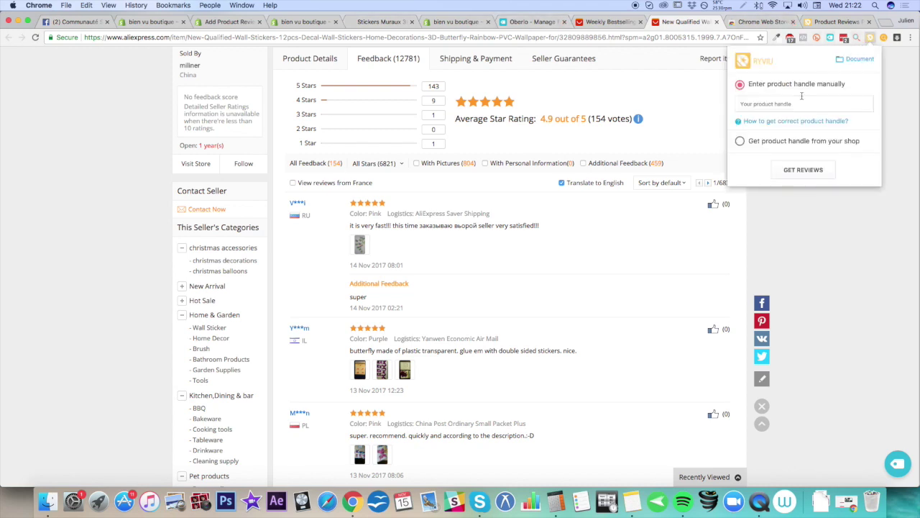
left_click(742, 104)
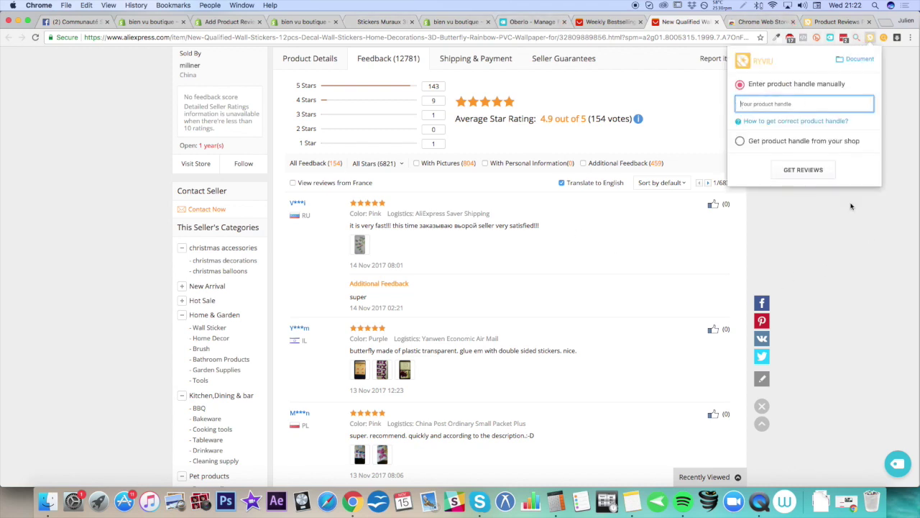
left_click(803, 173)
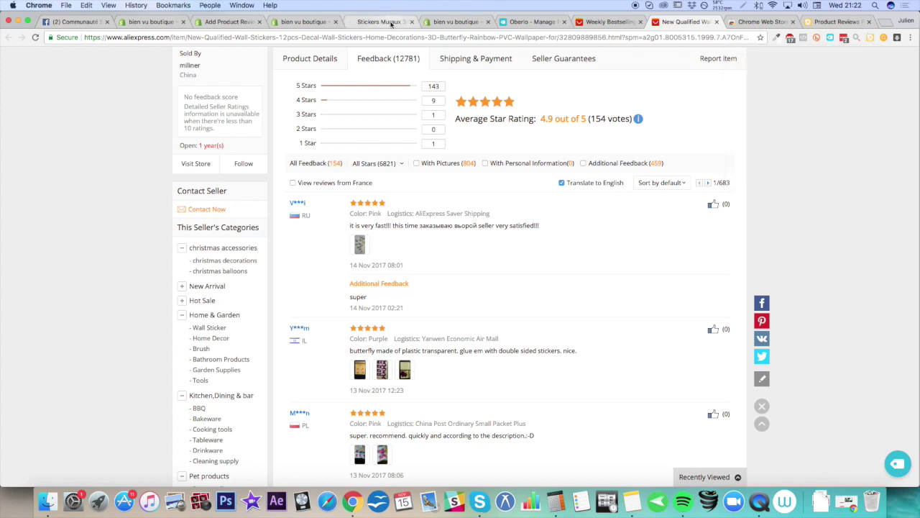
Reload the store's butterfly stickers page and look over its product images and description
left_click(388, 23)
key("super+r")
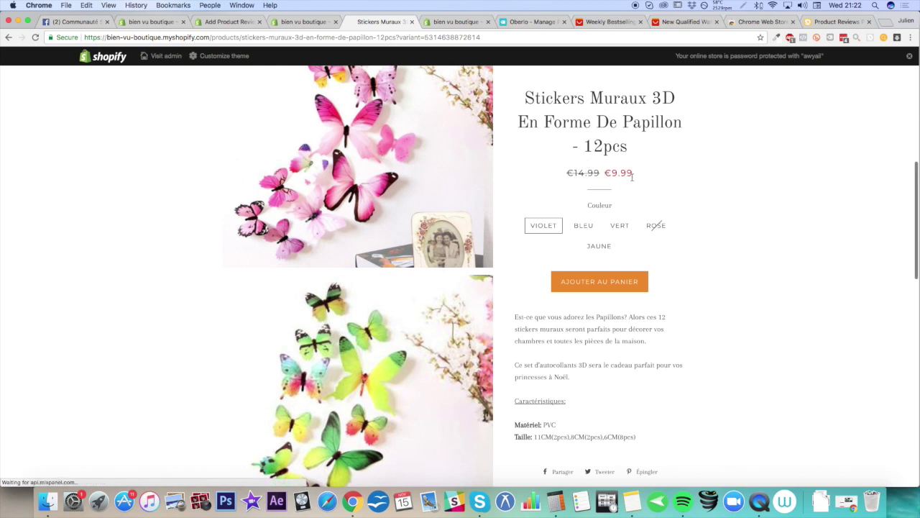
scroll(586, 323, "down", 5)
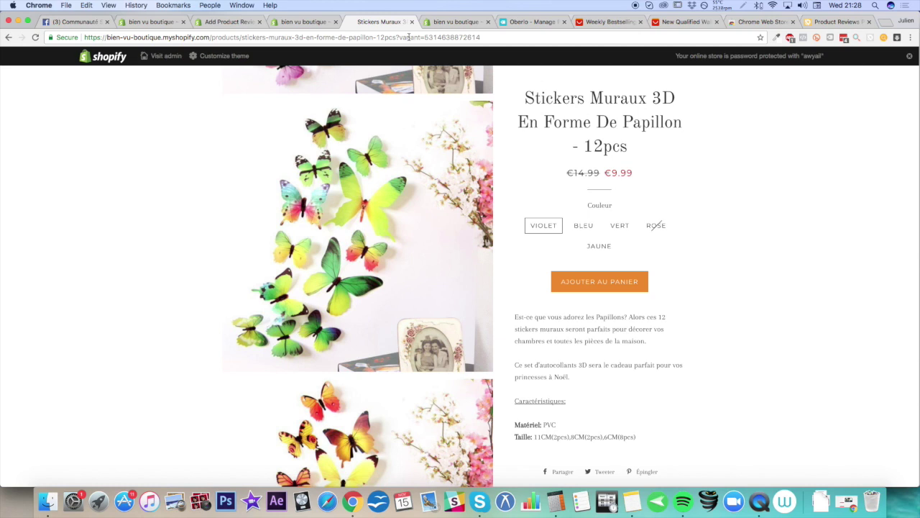
Look through the remaining AliExpress customer reviews of the butterfly stickers and return to the store's product page
left_click(610, 22)
key("ctrl+Tab")
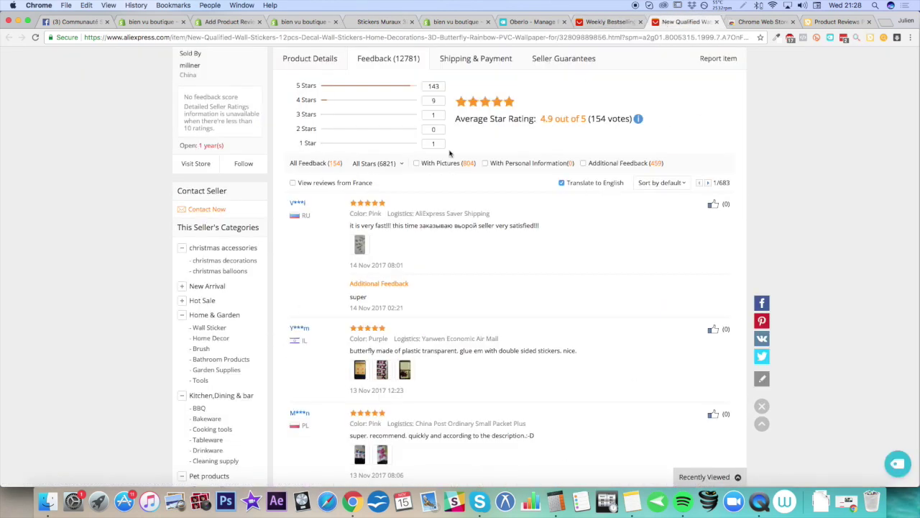
scroll(479, 204, "down", 1)
scroll(479, 204, "down", 10)
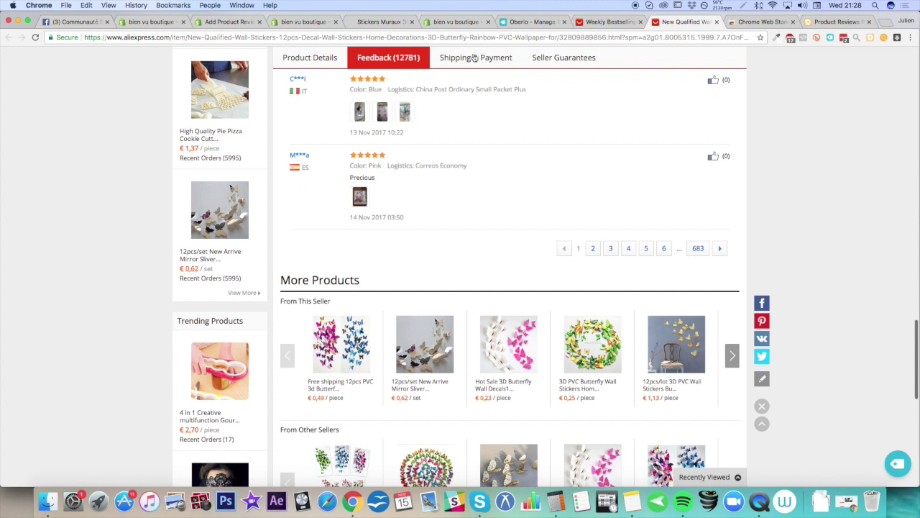
left_click(390, 21)
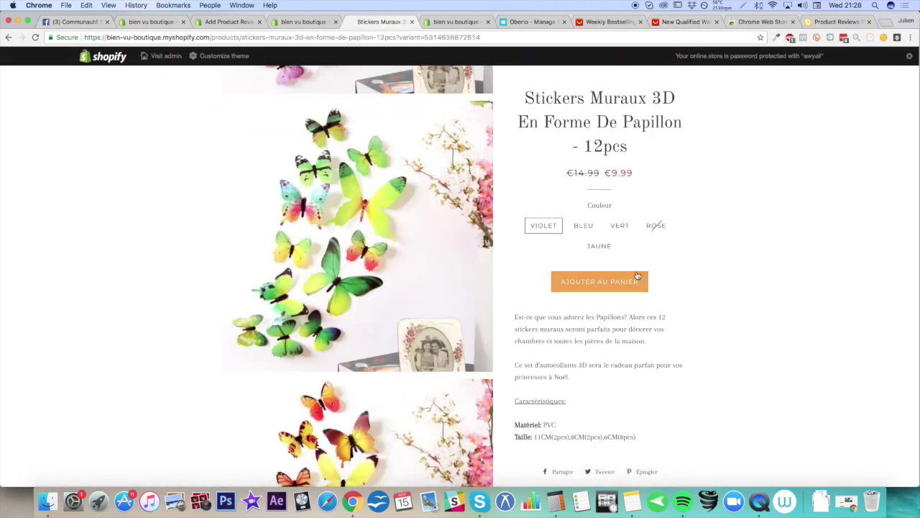